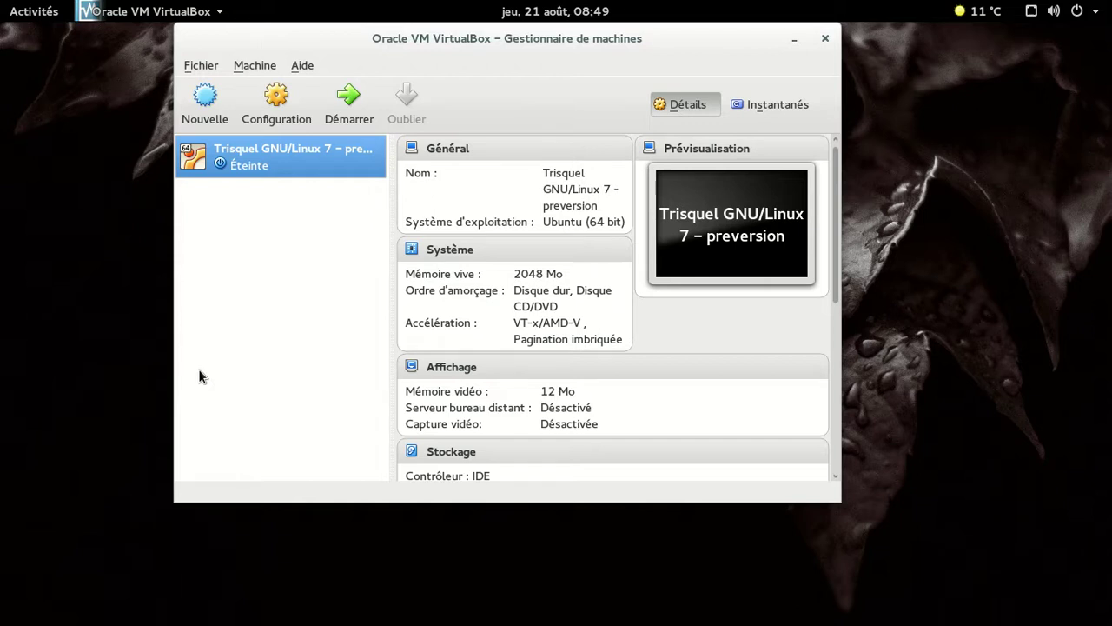
Step: Start the Trisquel GNU/Linux 7 virtual machine, show it full screen, and boot the Trisquel GNU/Linux entry
{"action": "left_click", "coordinate": [349, 103]}
{"action": "left_click", "coordinate": [791, 42]}
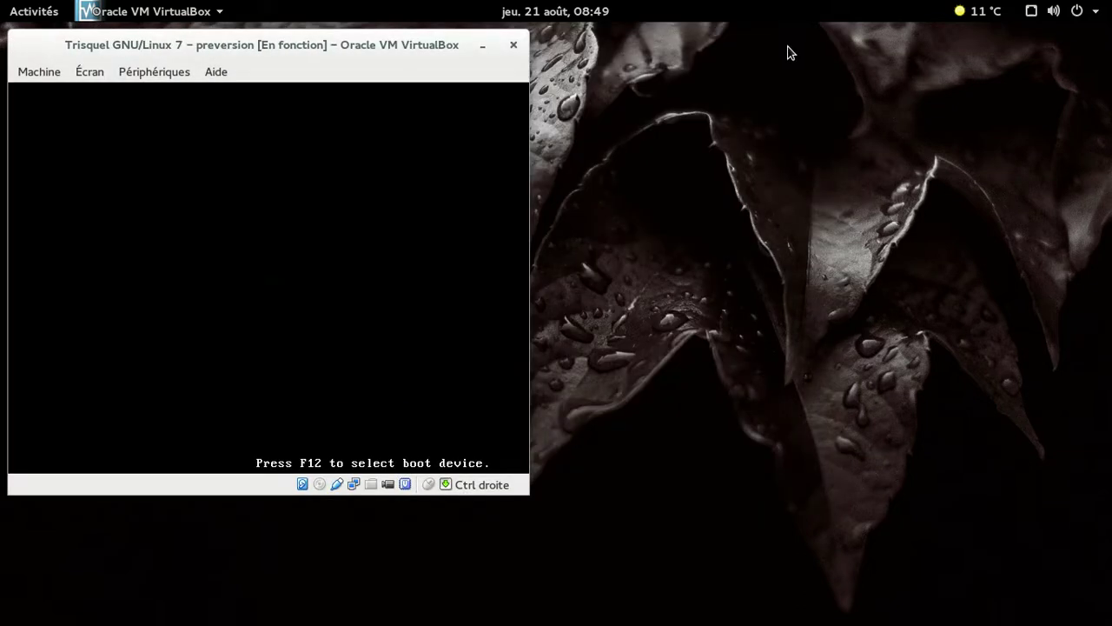
{"action": "key", "text": "ctrl+f"}
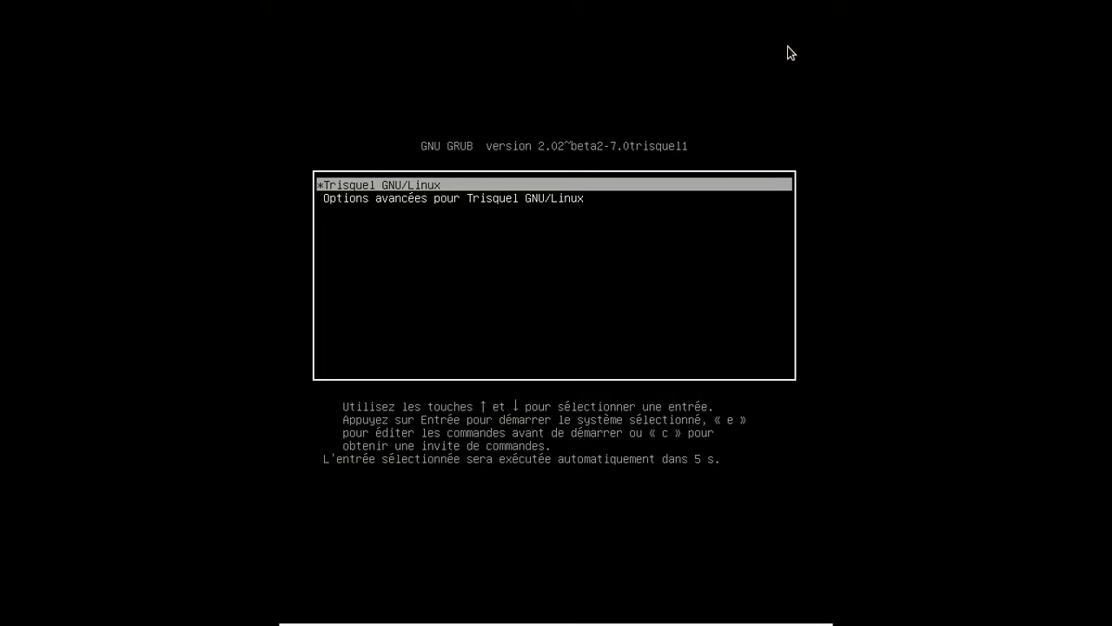
{"action": "key", "text": "Return"}
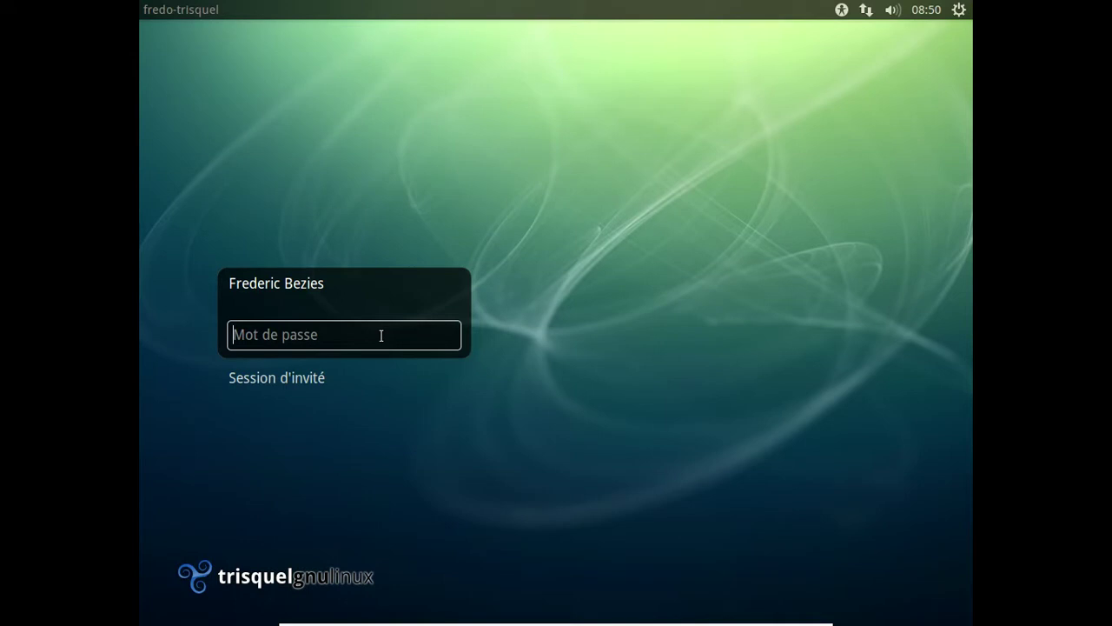
Step: Log in to the Trisquel desktop by entering the account password, clearing the first attempt and entering it again
{"action": "type", "text": "••••••••"}
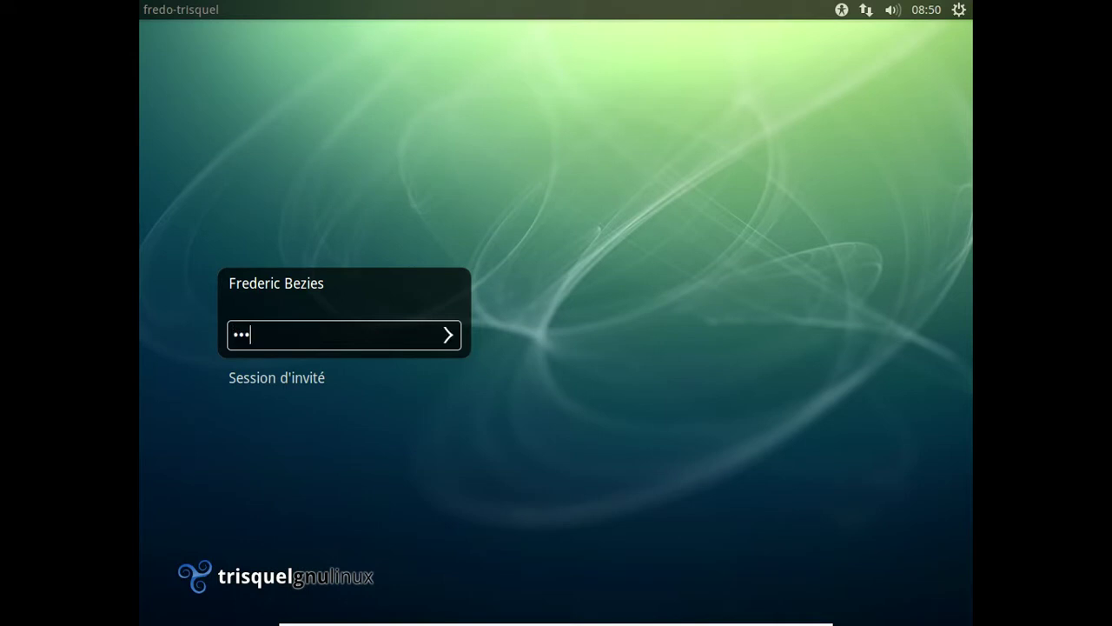
{"action": "key", "text": "BackSpace"}
{"action": "key", "text": "BackSpace"}
{"action": "key", "text": "BackSpace"}
{"action": "key", "text": "BackSpace"}
{"action": "key", "text": "BackSpace"}
{"action": "key", "text": "BackSpace"}
{"action": "key", "text": "BackSpace"}
{"action": "key", "text": "BackSpace"}
{"action": "type", "text": "••••••••"}
{"action": "key", "text": "Return"}
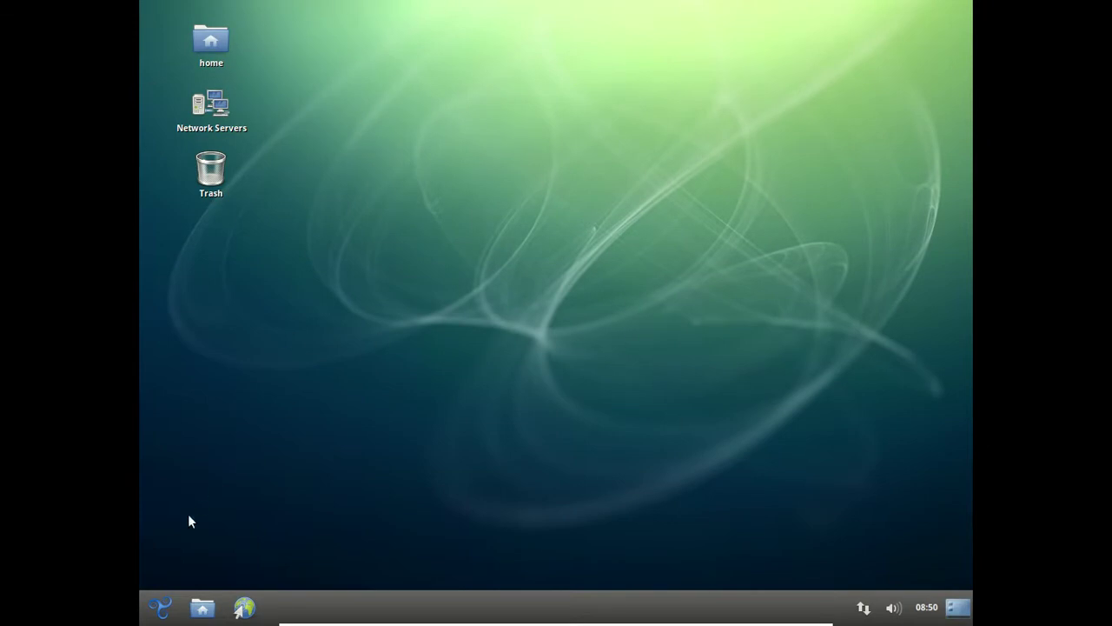
Step: Browse the preinstalled applications by category, including Internet, Bureautique, Graphisme, and Son et vidéo
{"action": "left_click", "coordinate": [165, 607]}
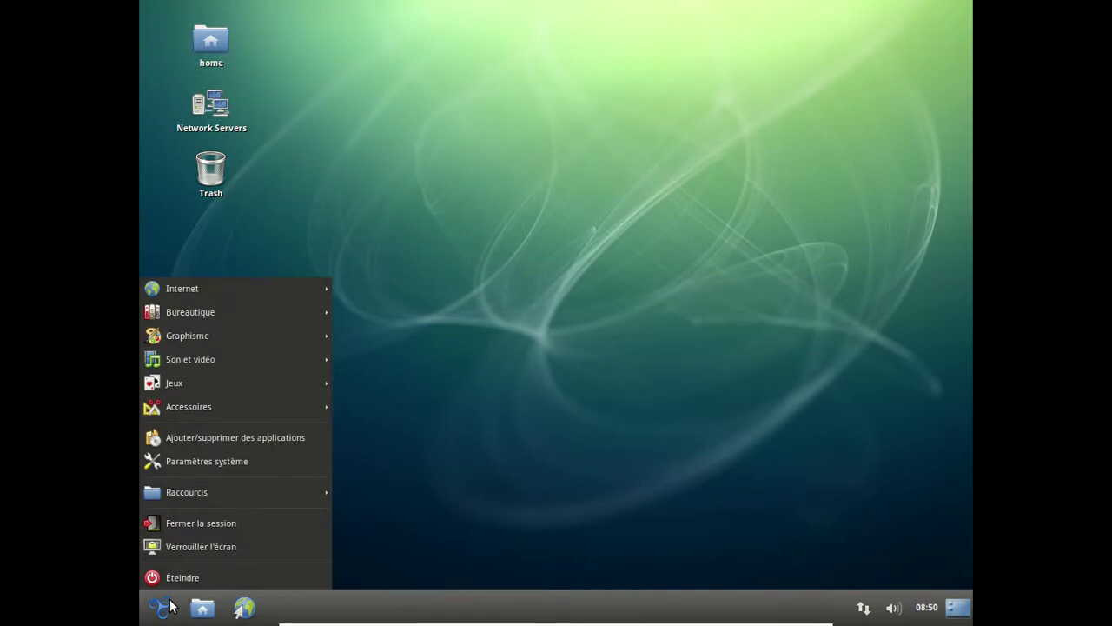
{"action": "mouse_move", "coordinate": [257, 295]}
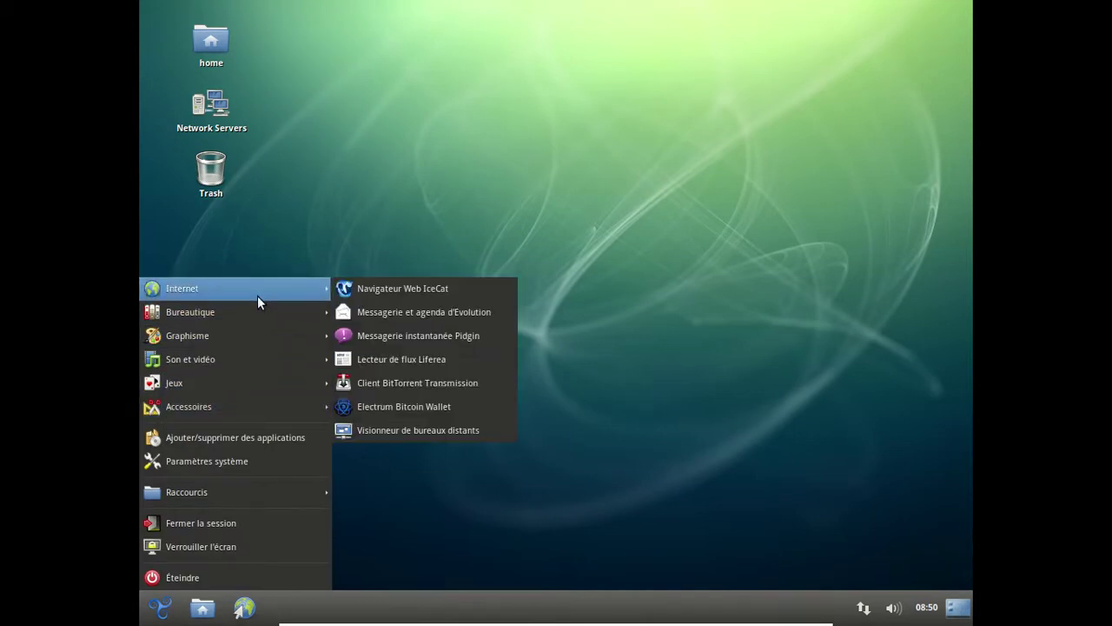
{"action": "mouse_move", "coordinate": [267, 317]}
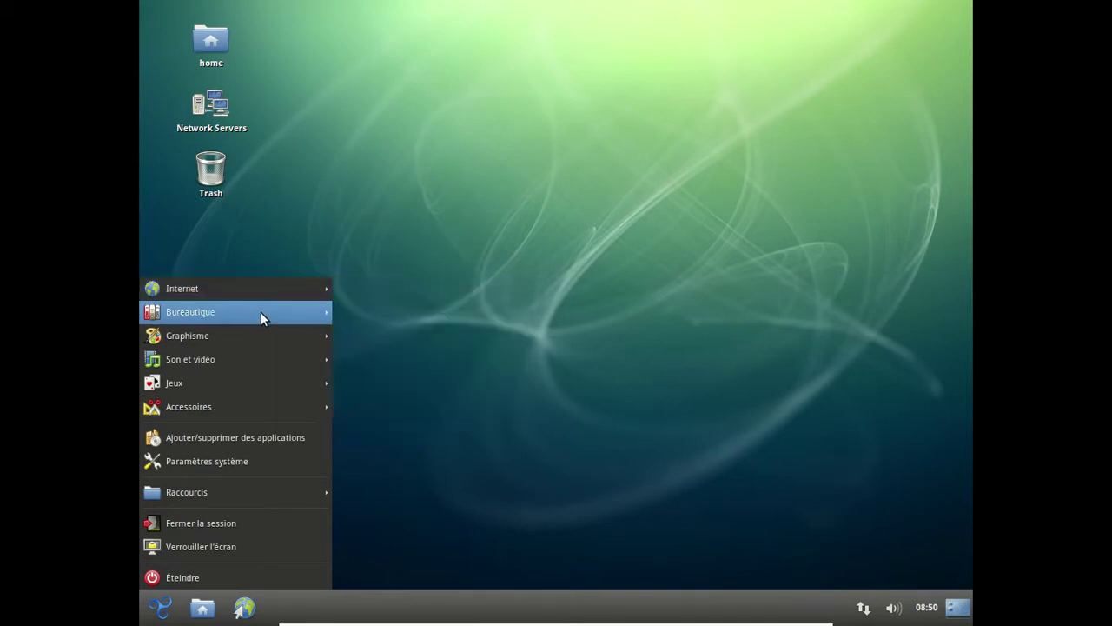
{"action": "mouse_move", "coordinate": [255, 347]}
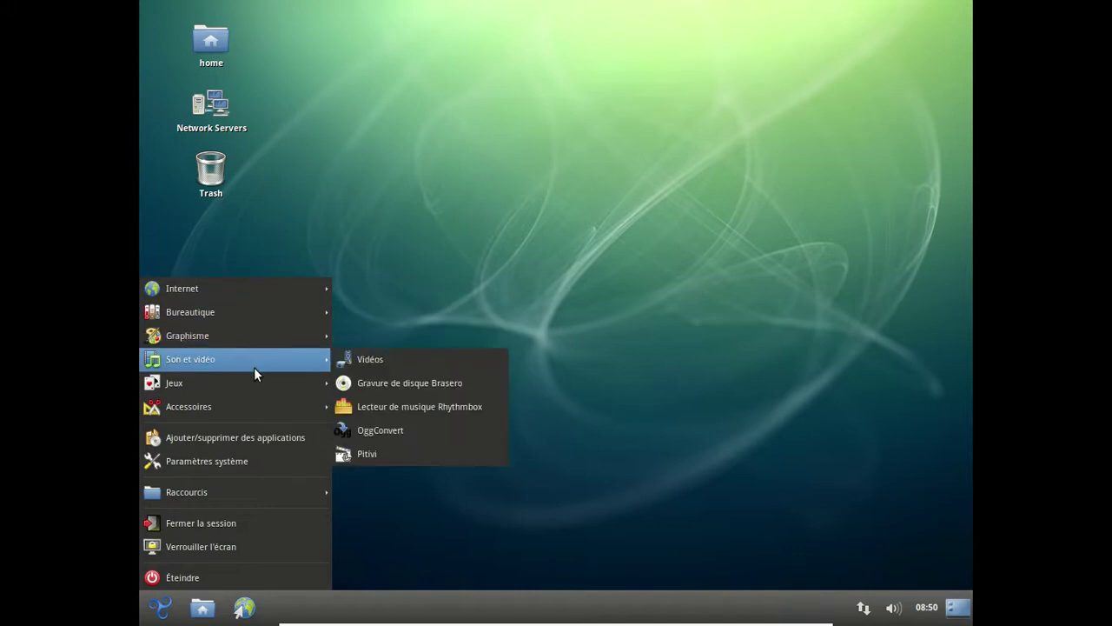
{"action": "mouse_move", "coordinate": [250, 407]}
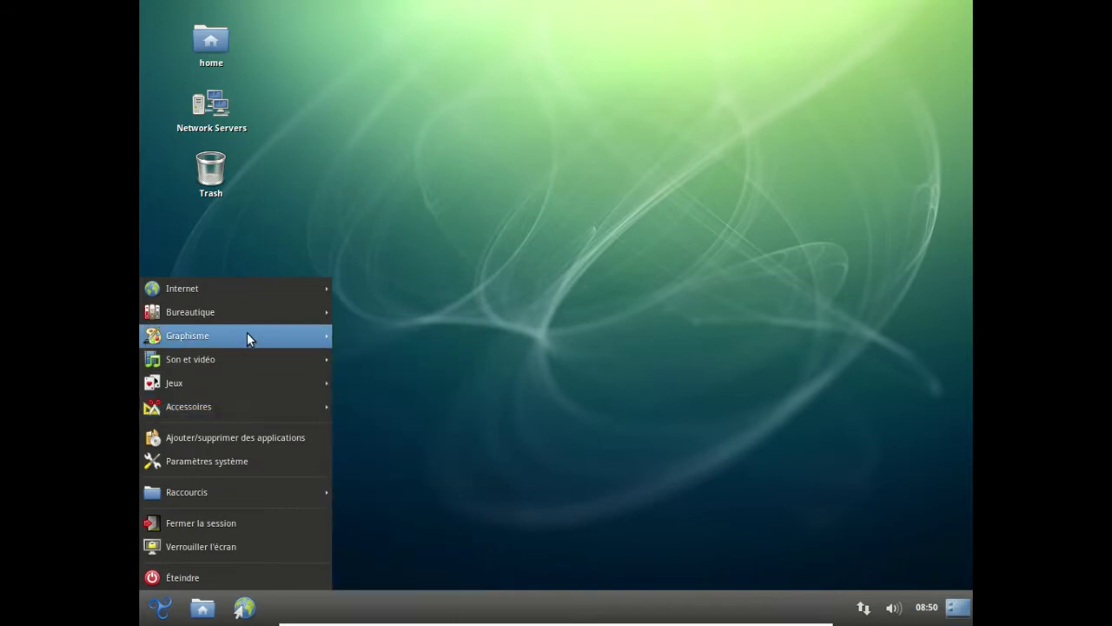
{"action": "left_click", "coordinate": [289, 87]}
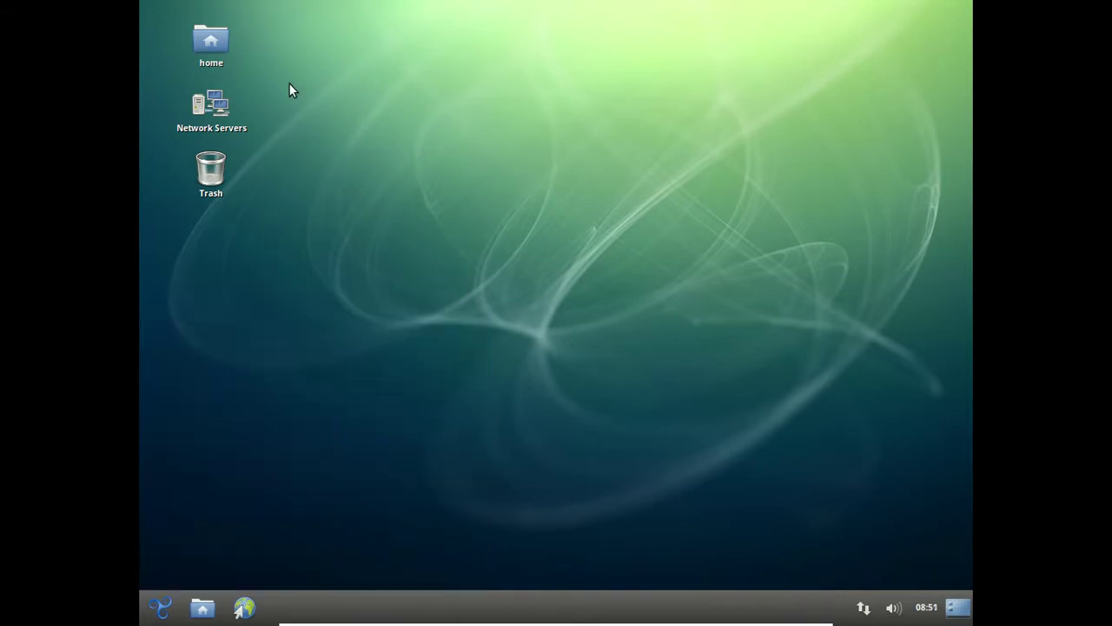
Step: Open the home folder, view the file manager's version information, and close the folder window
{"action": "double_click", "coordinate": [198, 38]}
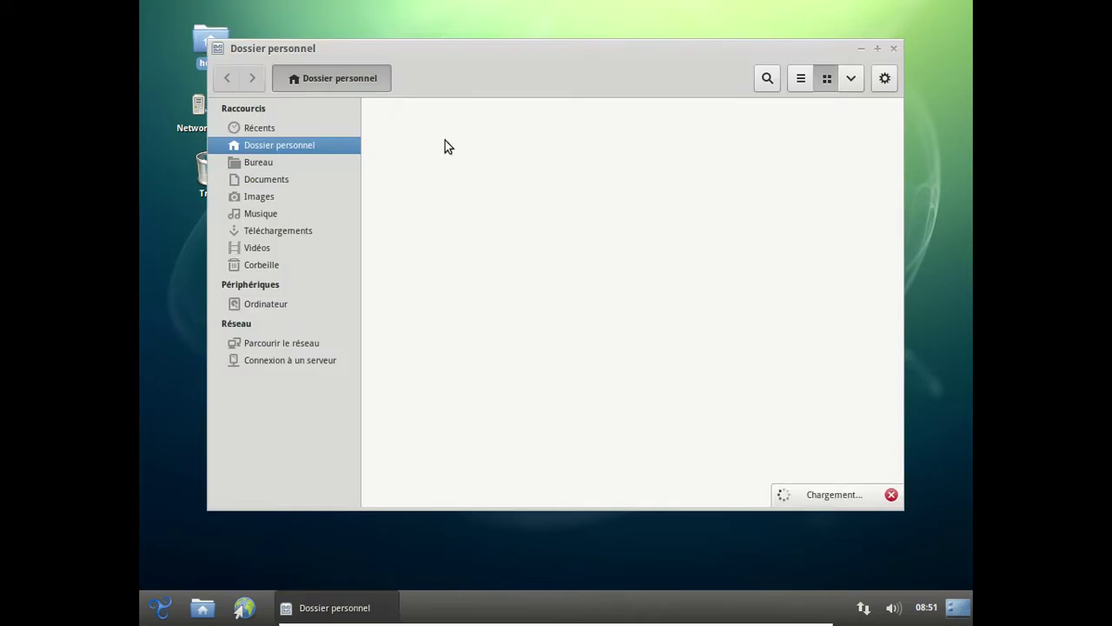
{"action": "left_click", "coordinate": [885, 78]}
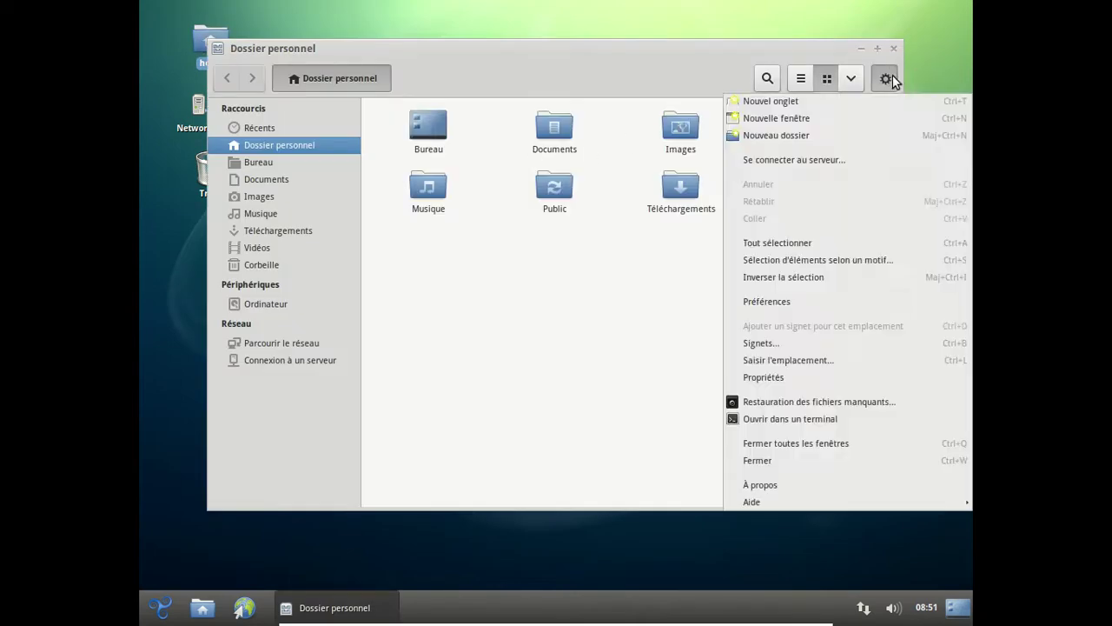
{"action": "left_click", "coordinate": [798, 484]}
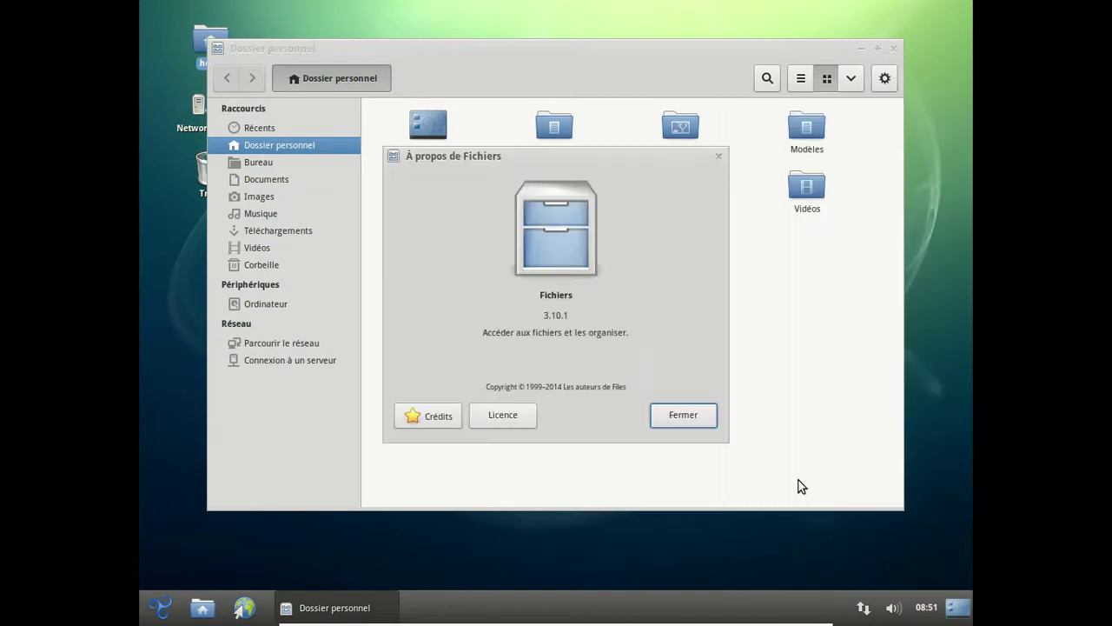
{"action": "left_click", "coordinate": [706, 415]}
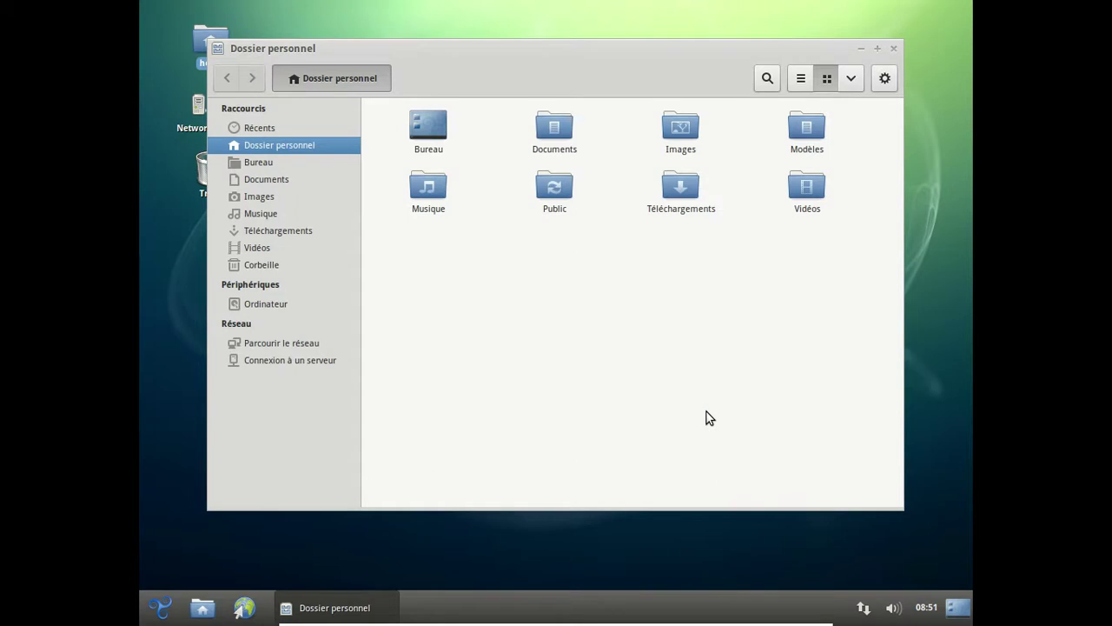
{"action": "left_click", "coordinate": [893, 607]}
{"action": "left_click", "coordinate": [902, 561]}
{"action": "left_click", "coordinate": [553, 545]}
{"action": "left_click", "coordinate": [894, 46]}
Step: Open the system settings, examine the Détails overview for the GNOME version and hardware, and return to all settings
{"action": "left_click", "coordinate": [159, 605]}
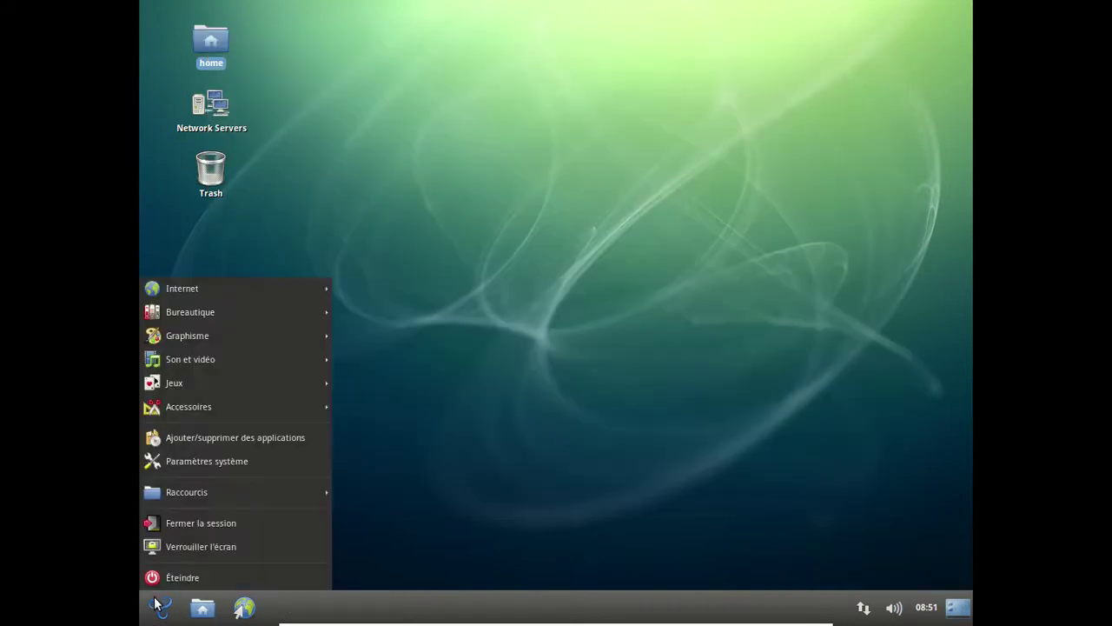
{"action": "left_click", "coordinate": [210, 462]}
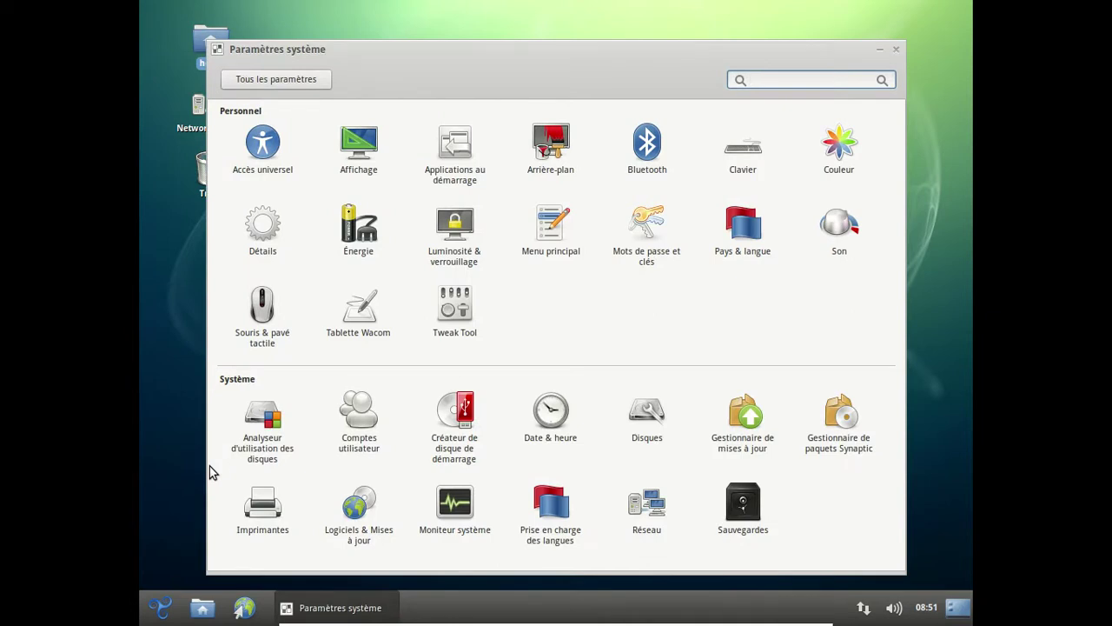
{"action": "left_click", "coordinate": [258, 228]}
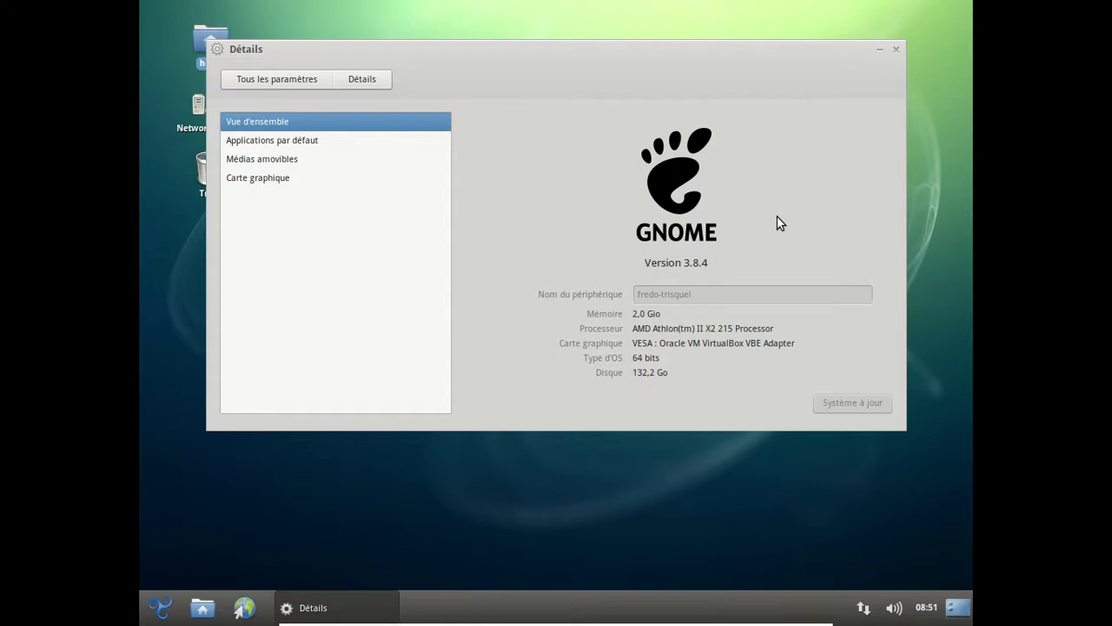
{"action": "left_click", "coordinate": [264, 82]}
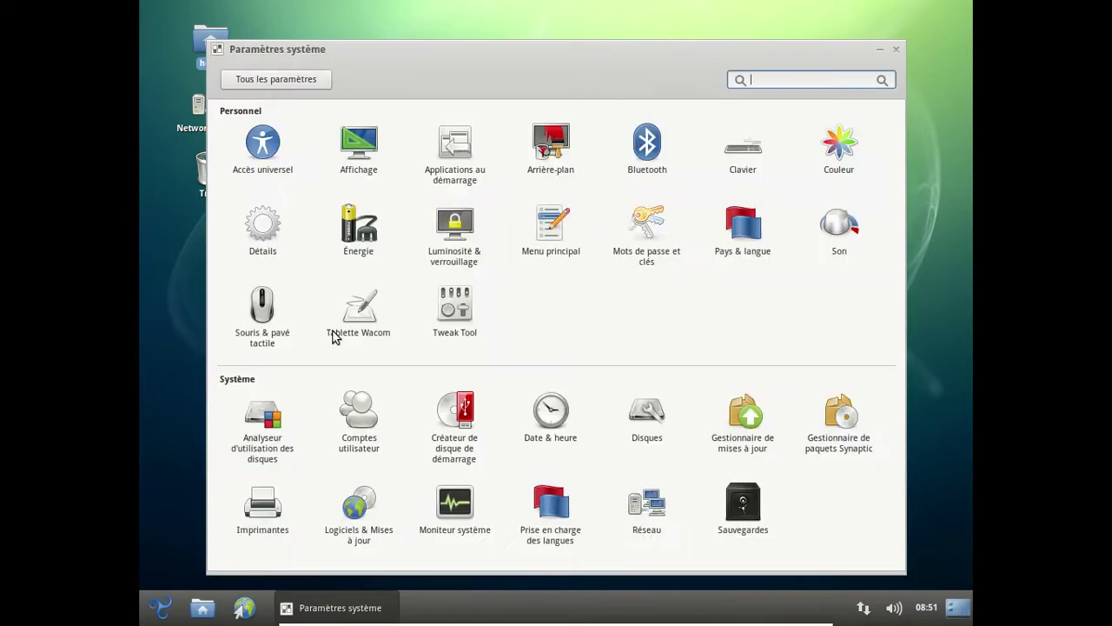
Step: Check the processes and the CPU, memory and network usage in Moniteur système, and close it
{"action": "left_click", "coordinate": [446, 513]}
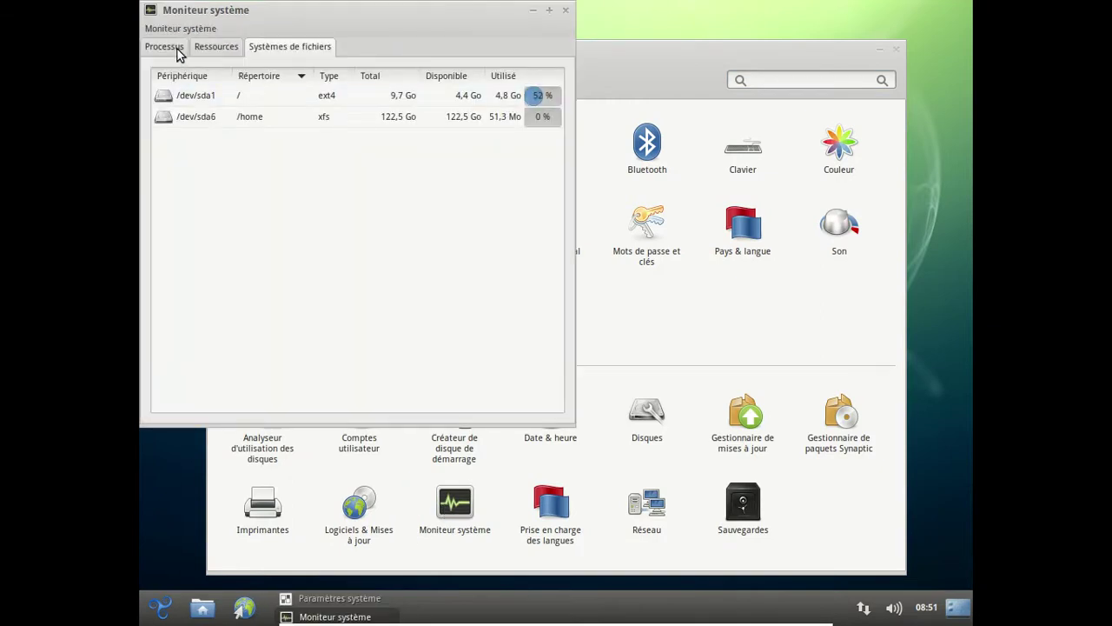
{"action": "left_click", "coordinate": [173, 49]}
{"action": "left_click", "coordinate": [200, 49]}
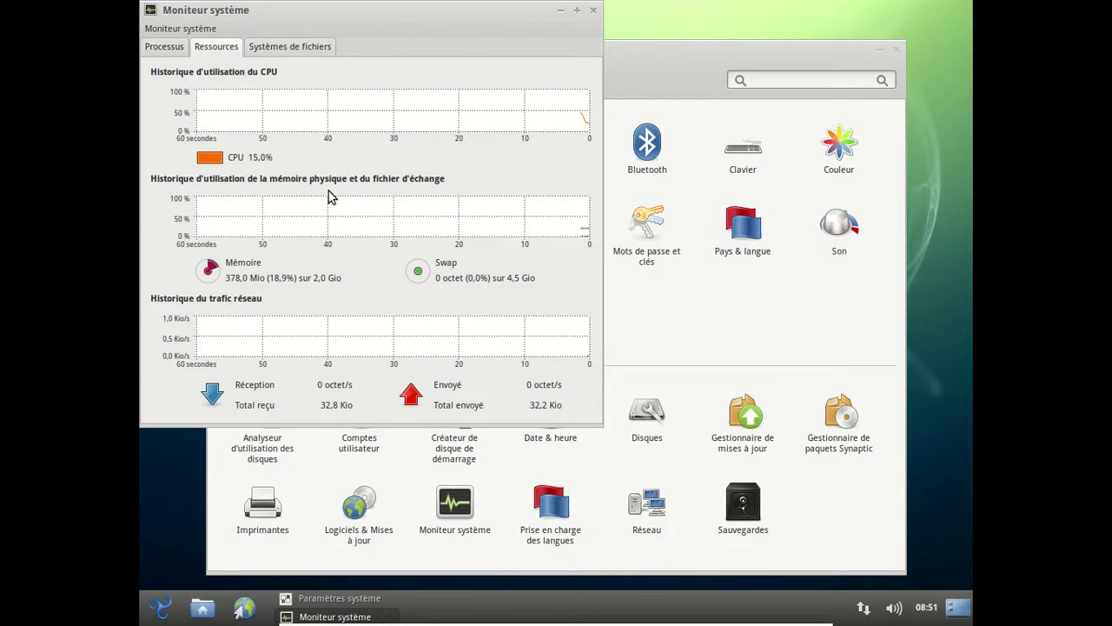
{"action": "left_click", "coordinate": [593, 9]}
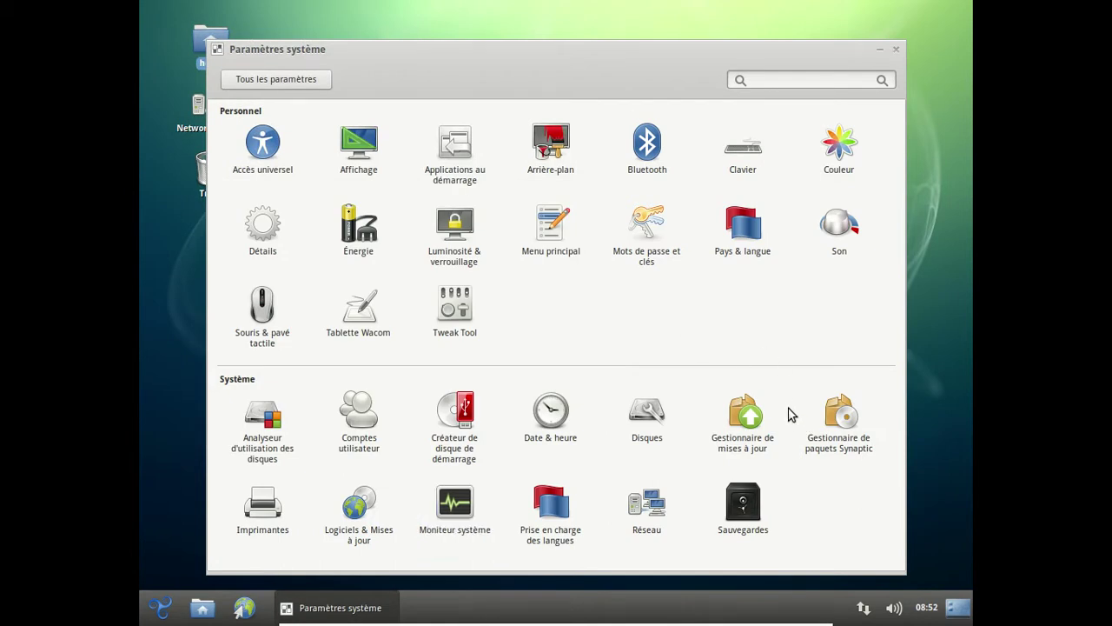
Step: Review the Tweak Tool's categories from Appearance to Workspaces, revisit Bureau and Appearance, and return to the system settings
{"action": "left_click", "coordinate": [456, 306]}
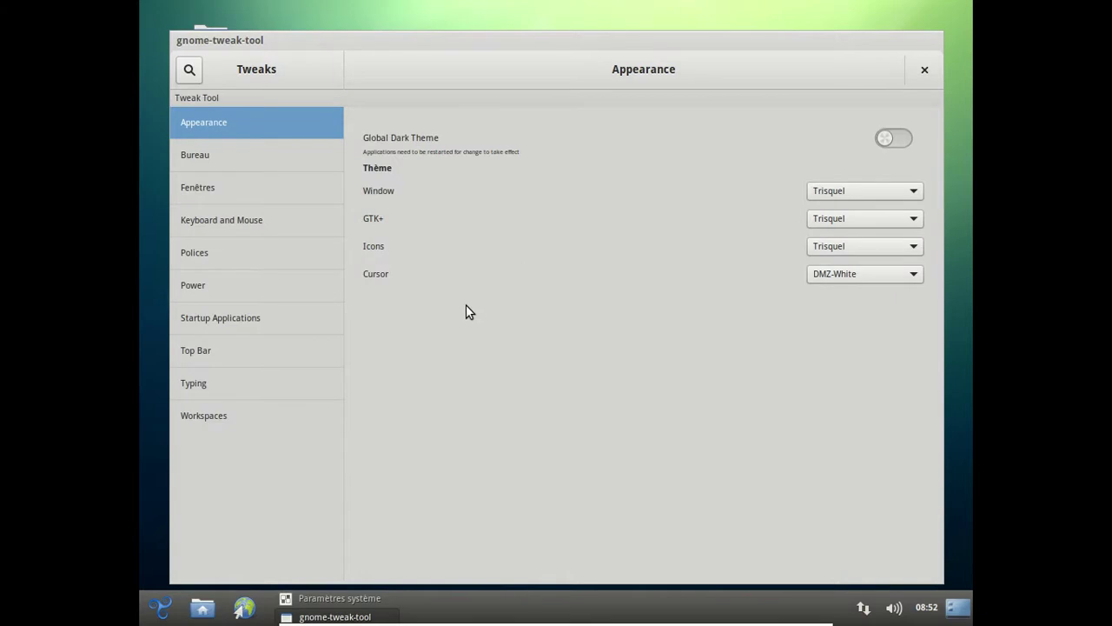
{"action": "left_click", "coordinate": [230, 161]}
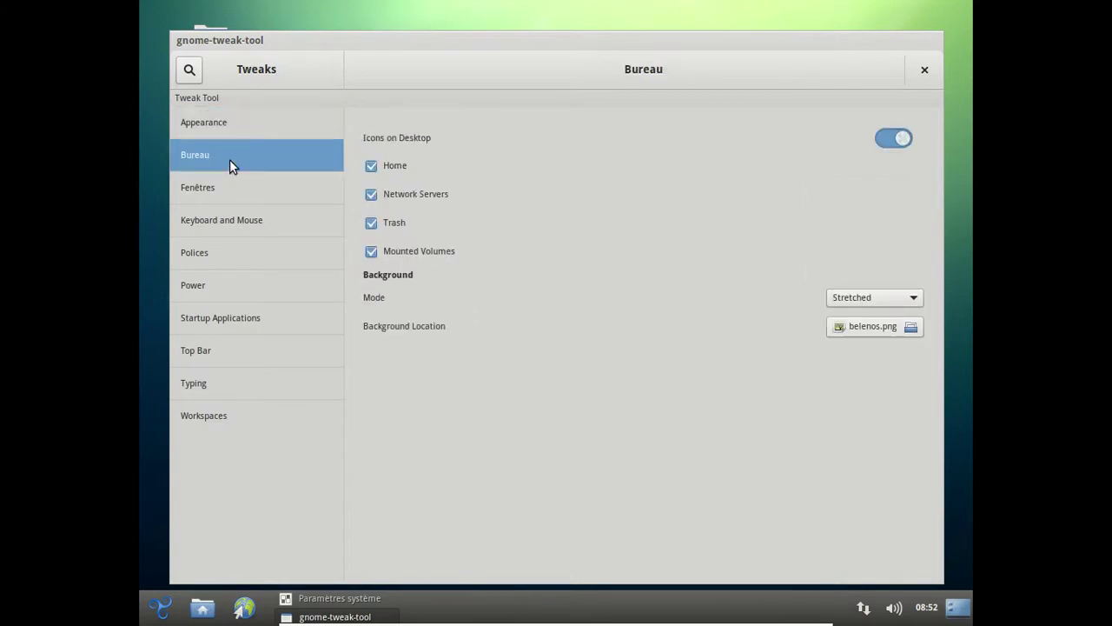
{"action": "left_click", "coordinate": [230, 185]}
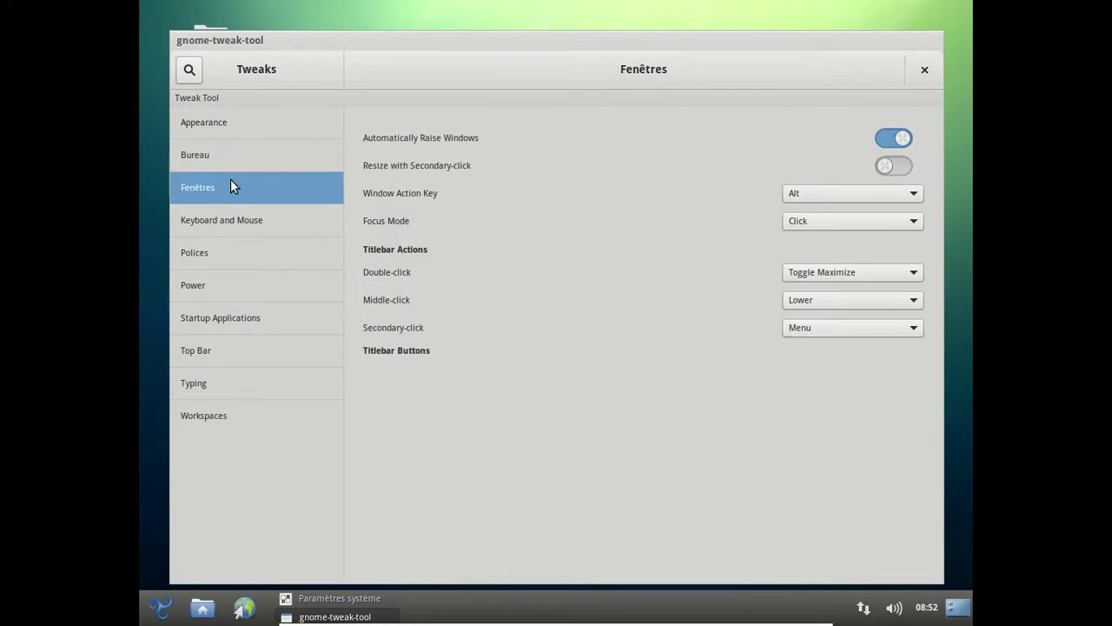
{"action": "left_click", "coordinate": [232, 218]}
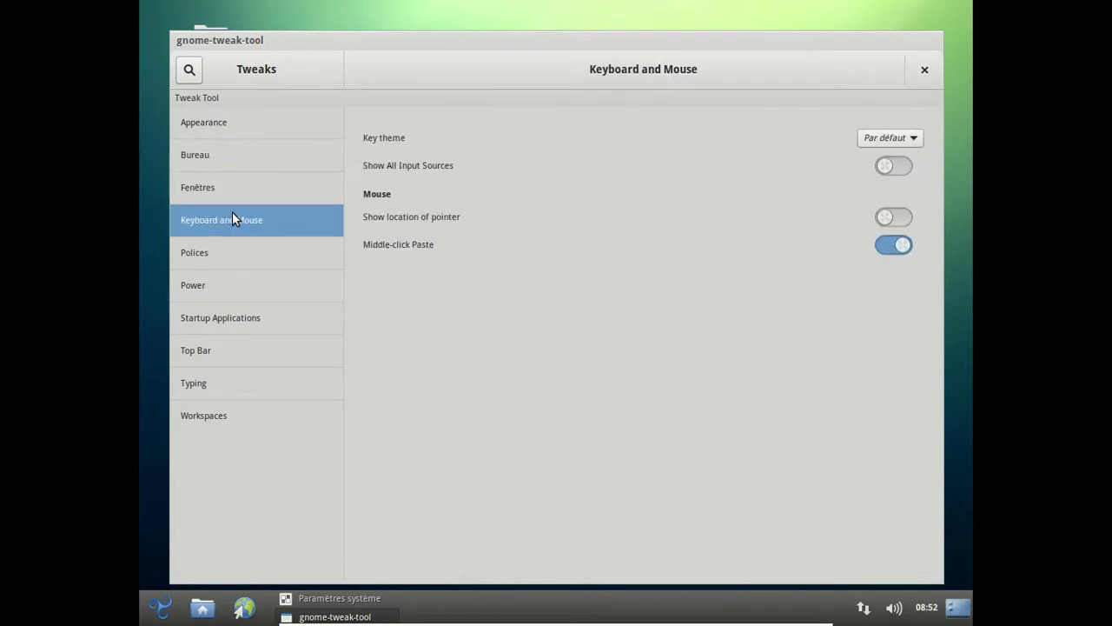
{"action": "left_click", "coordinate": [228, 258]}
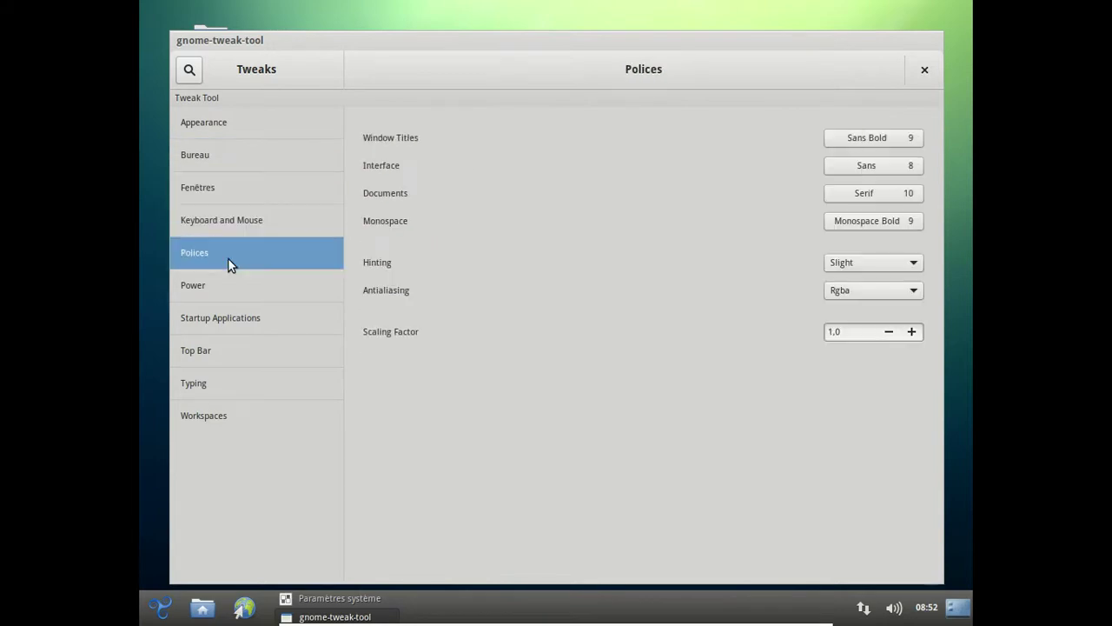
{"action": "left_click", "coordinate": [226, 294]}
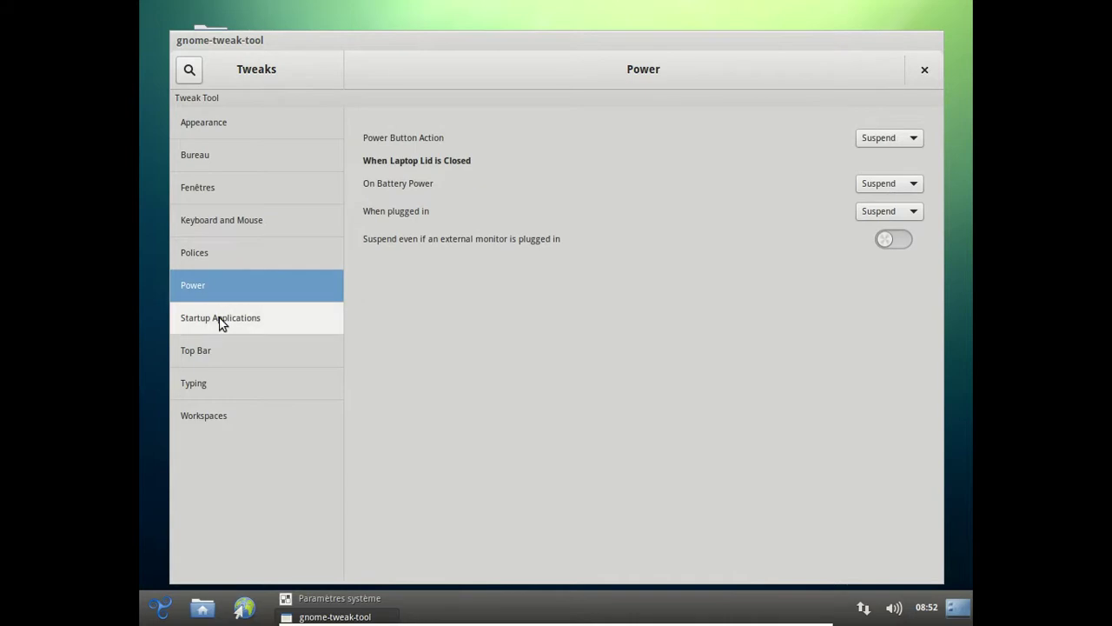
{"action": "left_click", "coordinate": [219, 318]}
{"action": "left_click", "coordinate": [215, 349]}
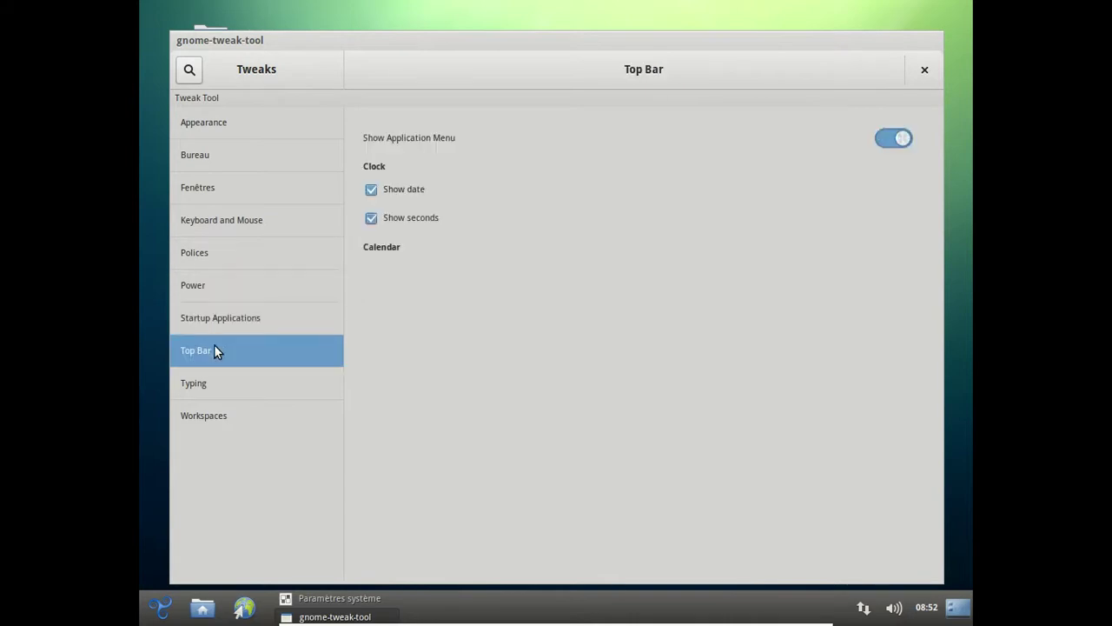
{"action": "left_click", "coordinate": [216, 383]}
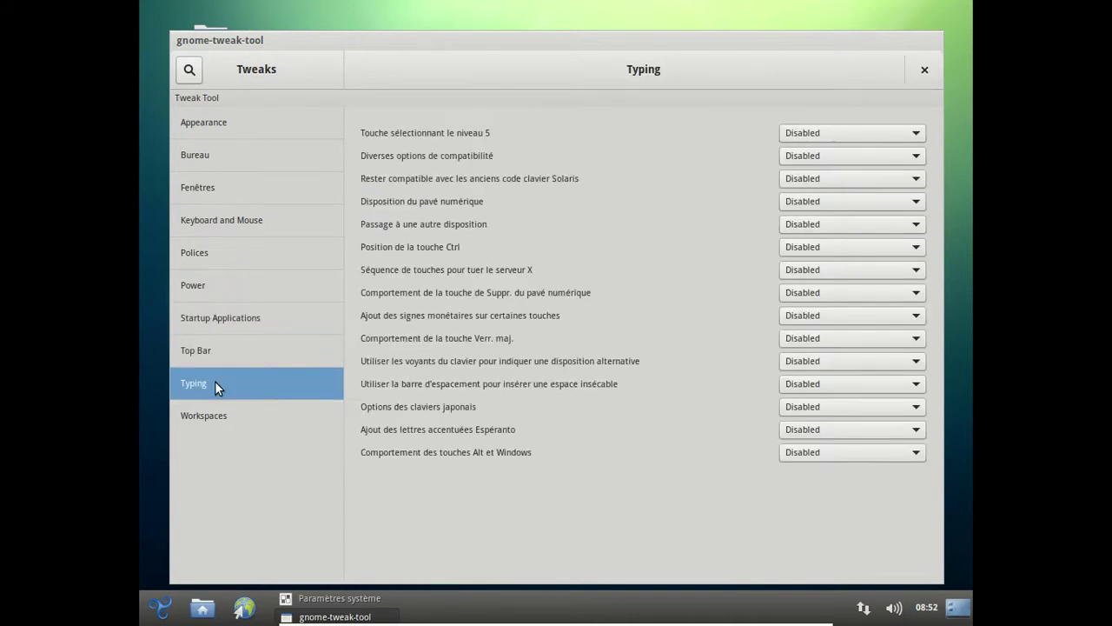
{"action": "left_click", "coordinate": [215, 409]}
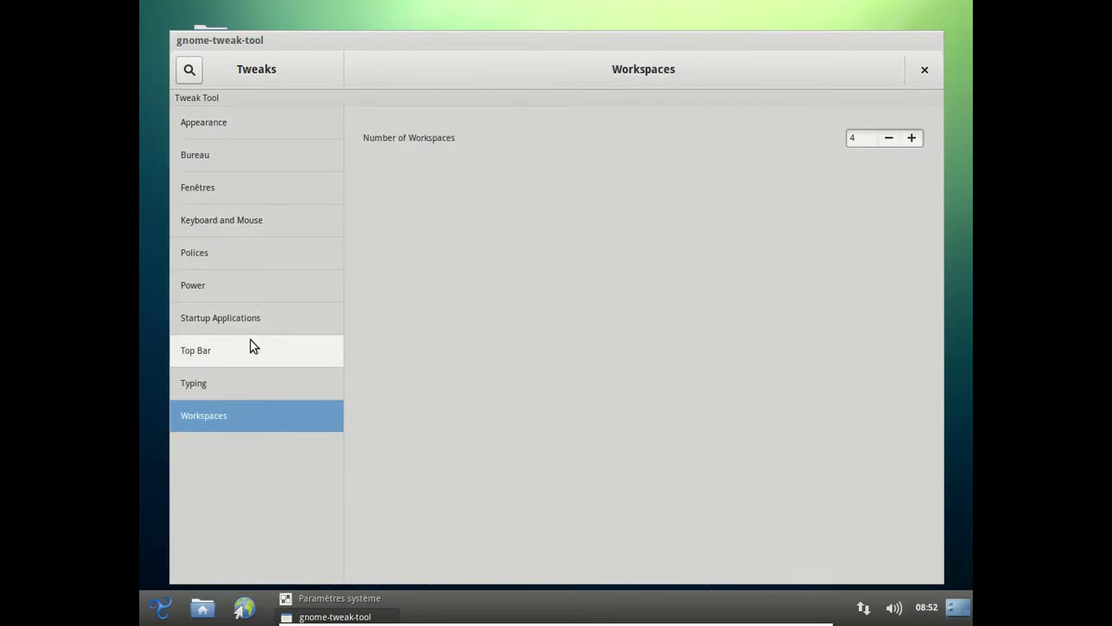
{"action": "left_click", "coordinate": [261, 161]}
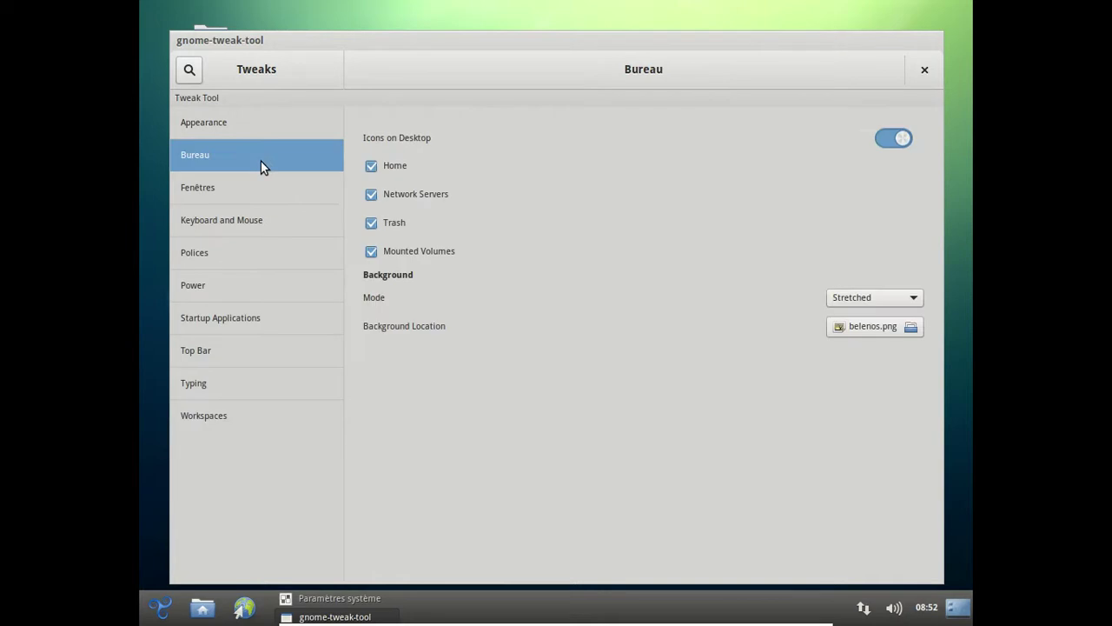
{"action": "left_click", "coordinate": [258, 122]}
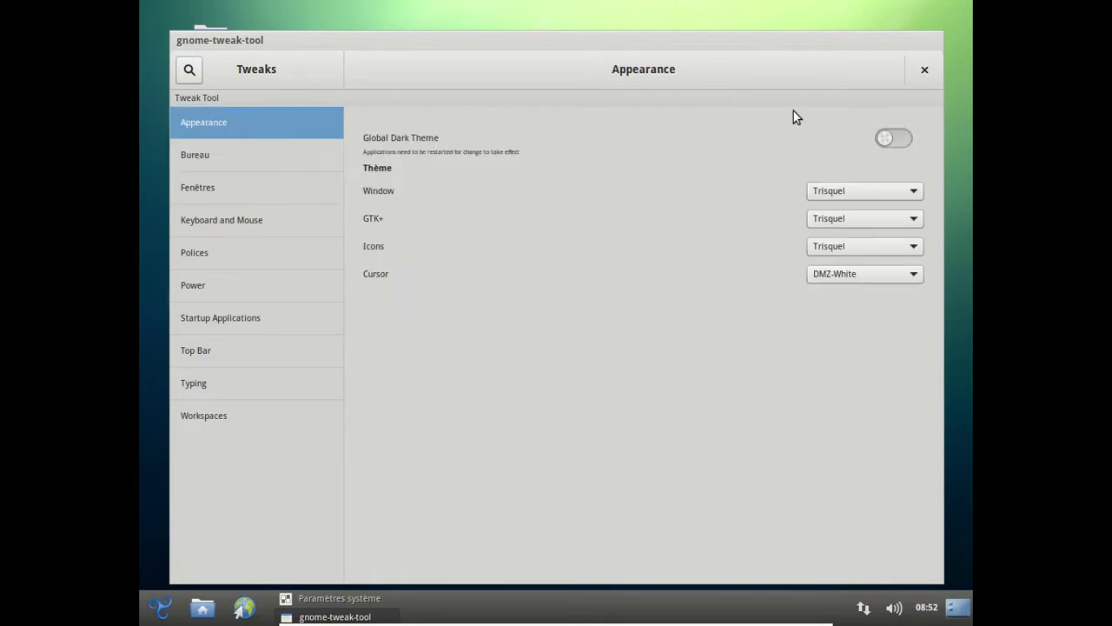
{"action": "left_click", "coordinate": [924, 69]}
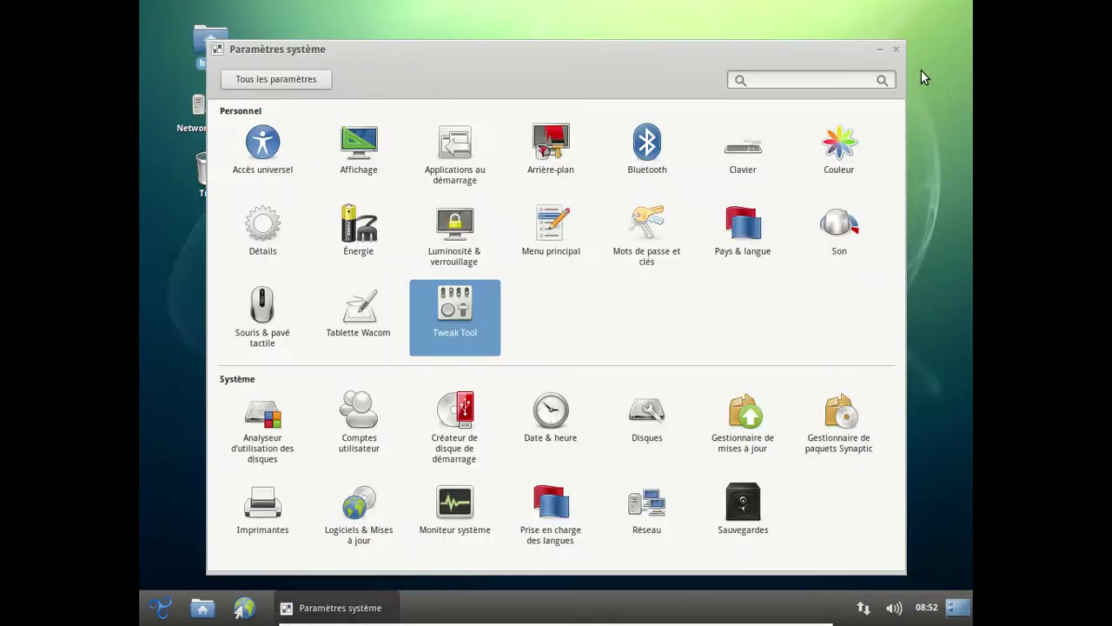
{"action": "left_click", "coordinate": [733, 321]}
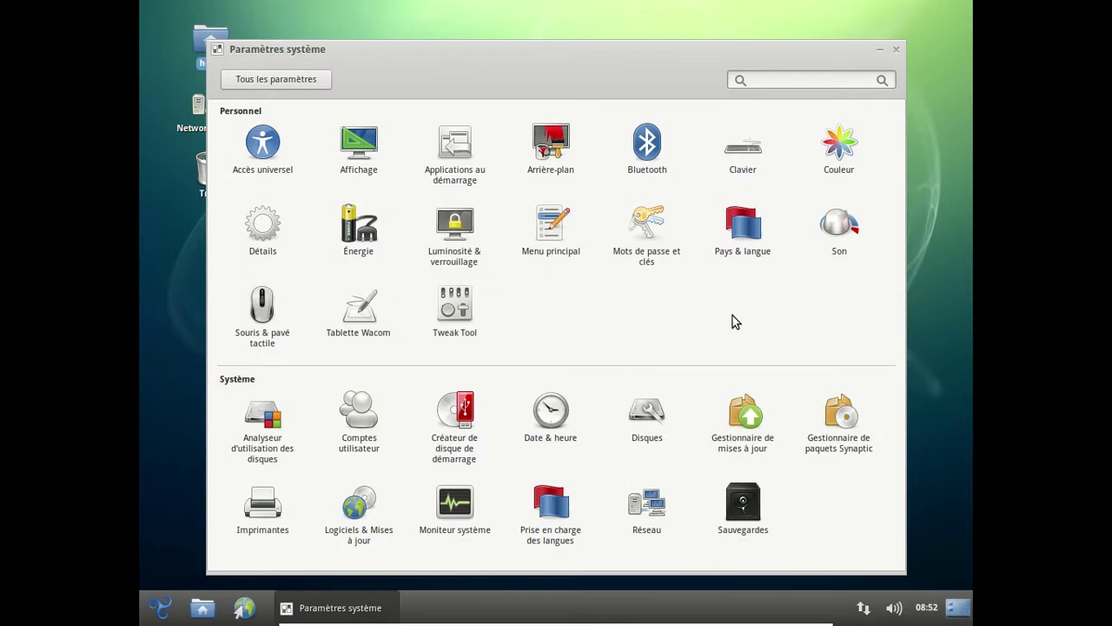
Step: Close the system settings, view LibreOffice's version information from a new LibreOffice Writer document, and close Writer
{"action": "left_click", "coordinate": [896, 49]}
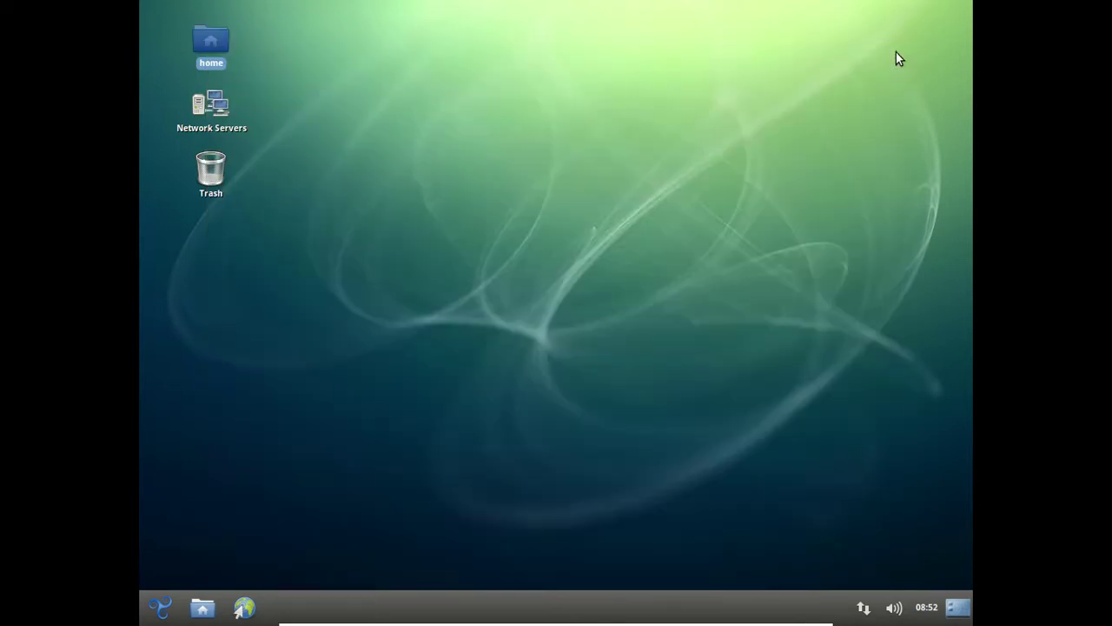
{"action": "left_click", "coordinate": [162, 605]}
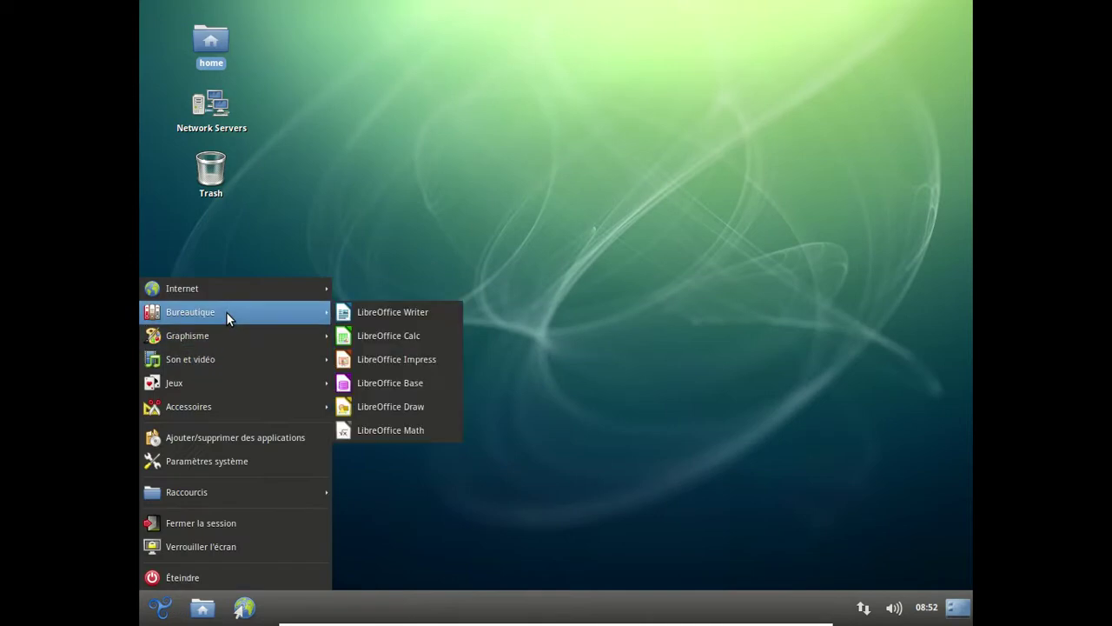
{"action": "left_click", "coordinate": [382, 310]}
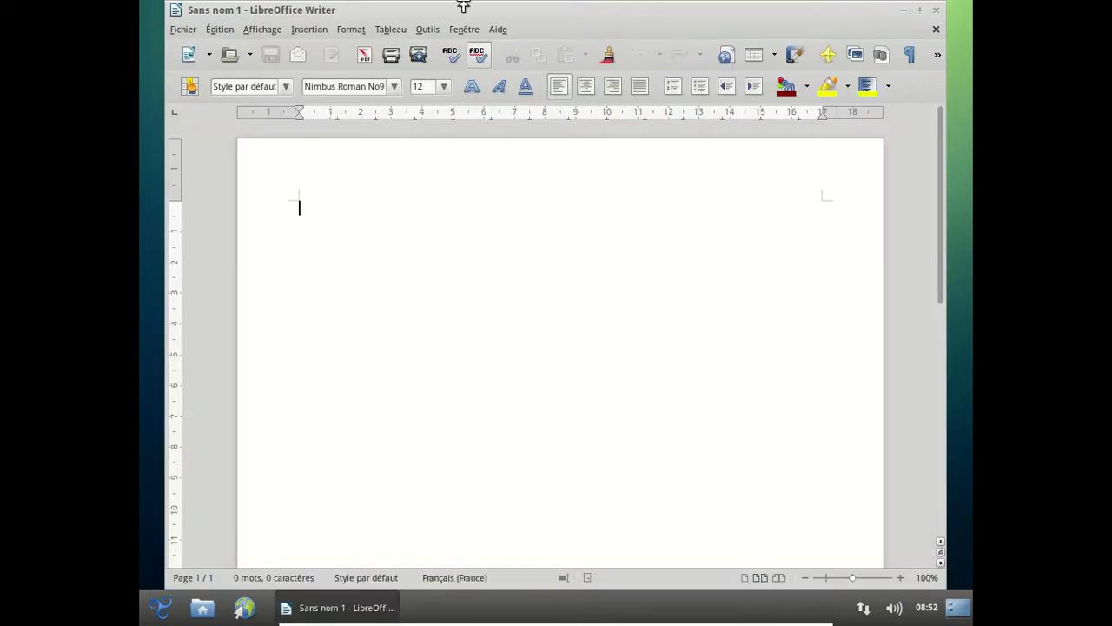
{"action": "left_click", "coordinate": [507, 28]}
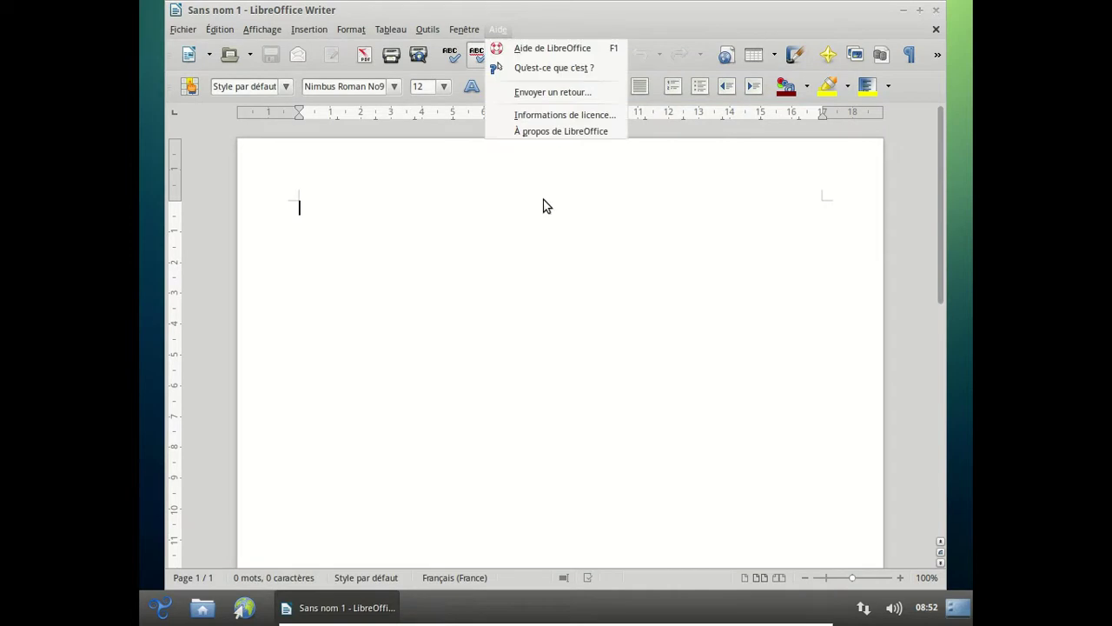
{"action": "left_click", "coordinate": [533, 129]}
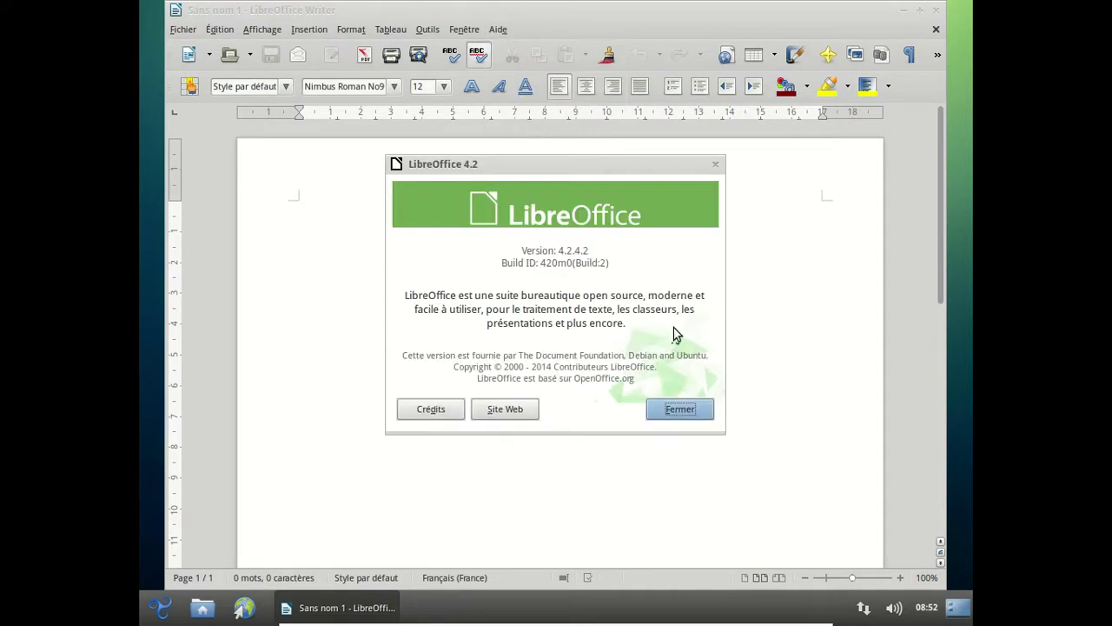
{"action": "left_click", "coordinate": [680, 409]}
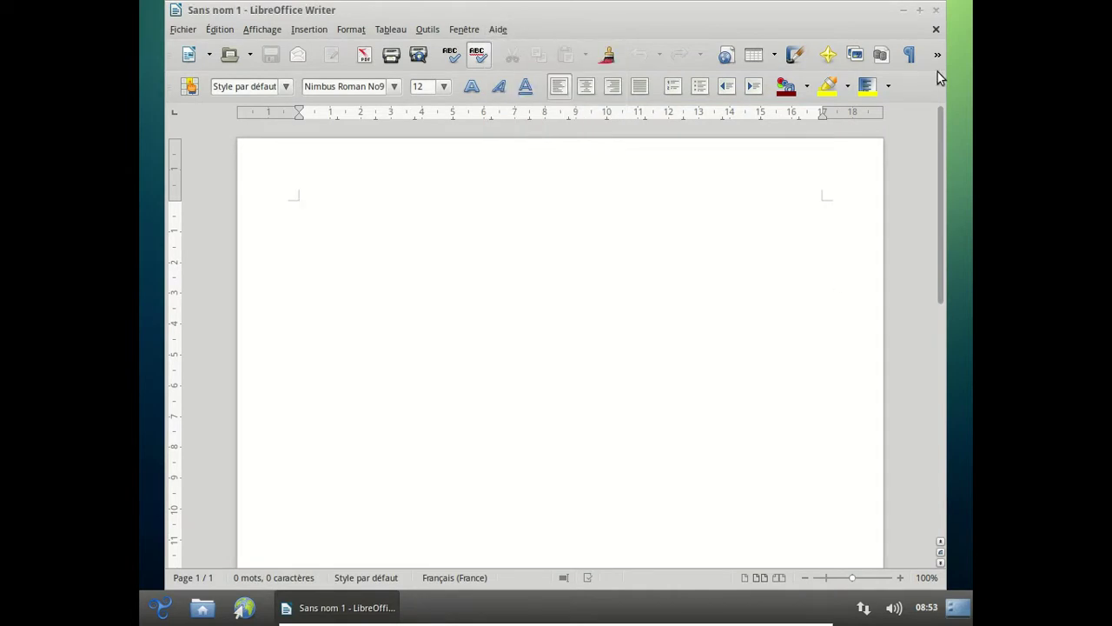
{"action": "left_click", "coordinate": [936, 11]}
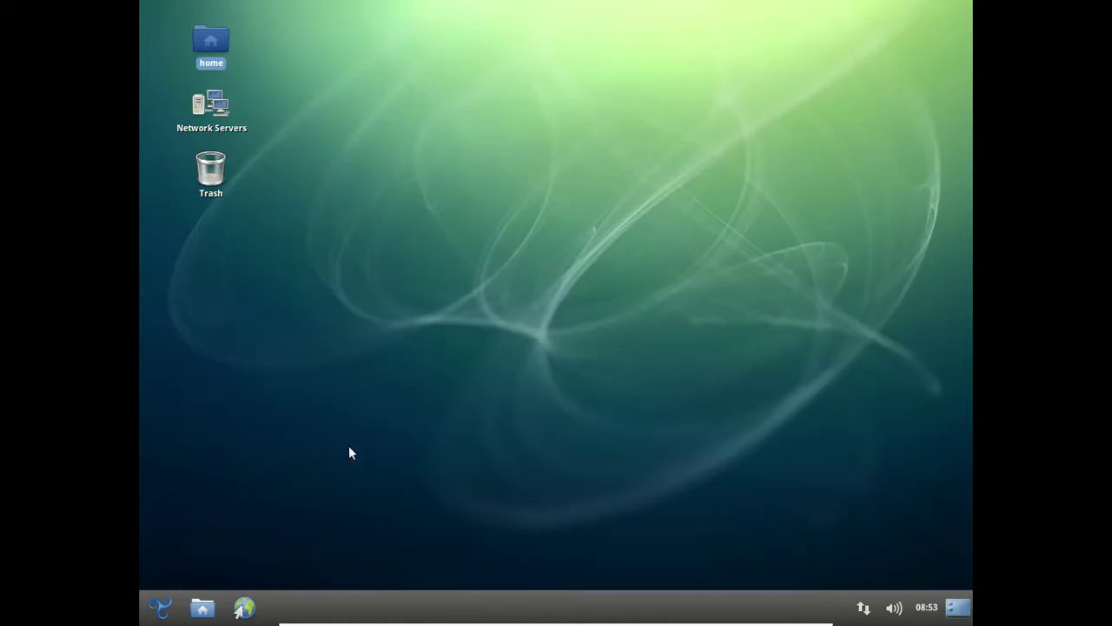
Step: Open the IceCat browser, view the IceCat Start Page, and close that page to return to the Trisquel welcome page
{"action": "left_click", "coordinate": [162, 609]}
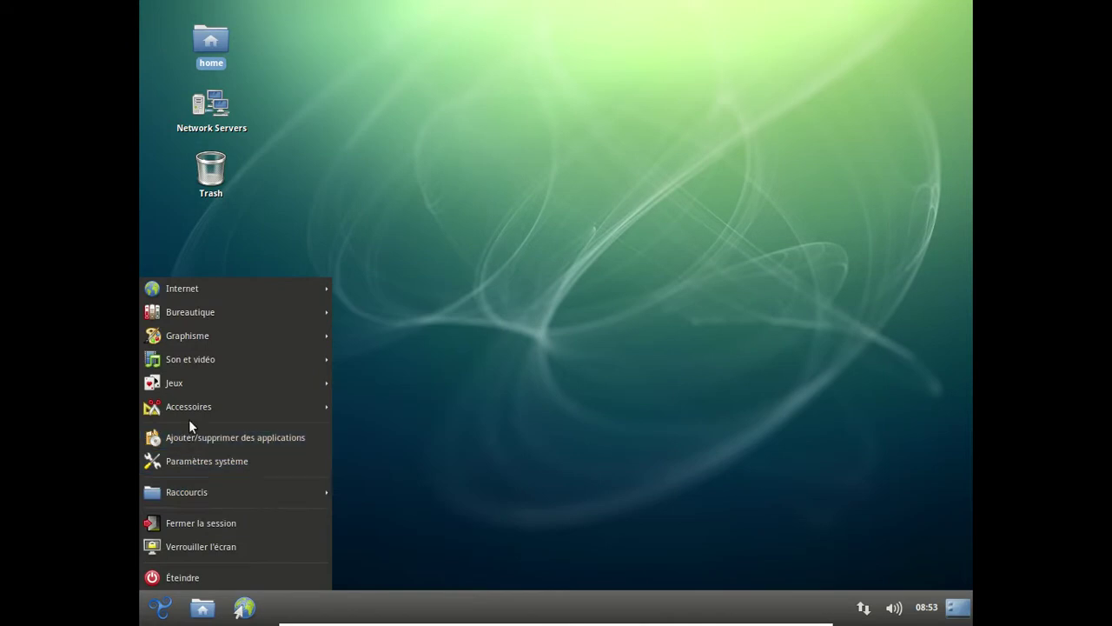
{"action": "mouse_move", "coordinate": [192, 410]}
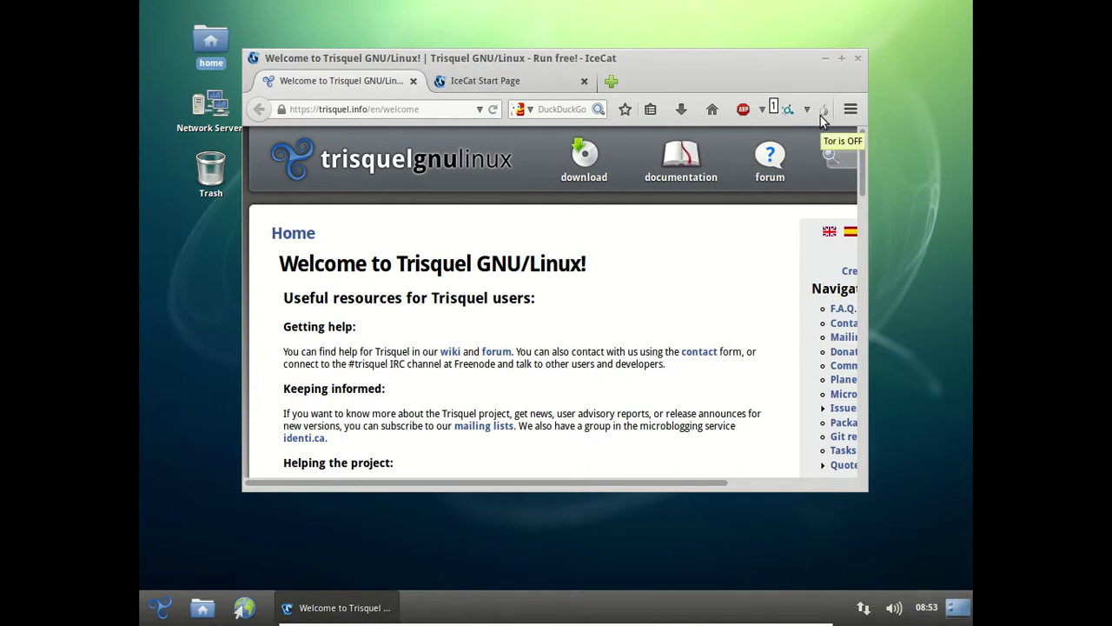
{"action": "left_click", "coordinate": [557, 86]}
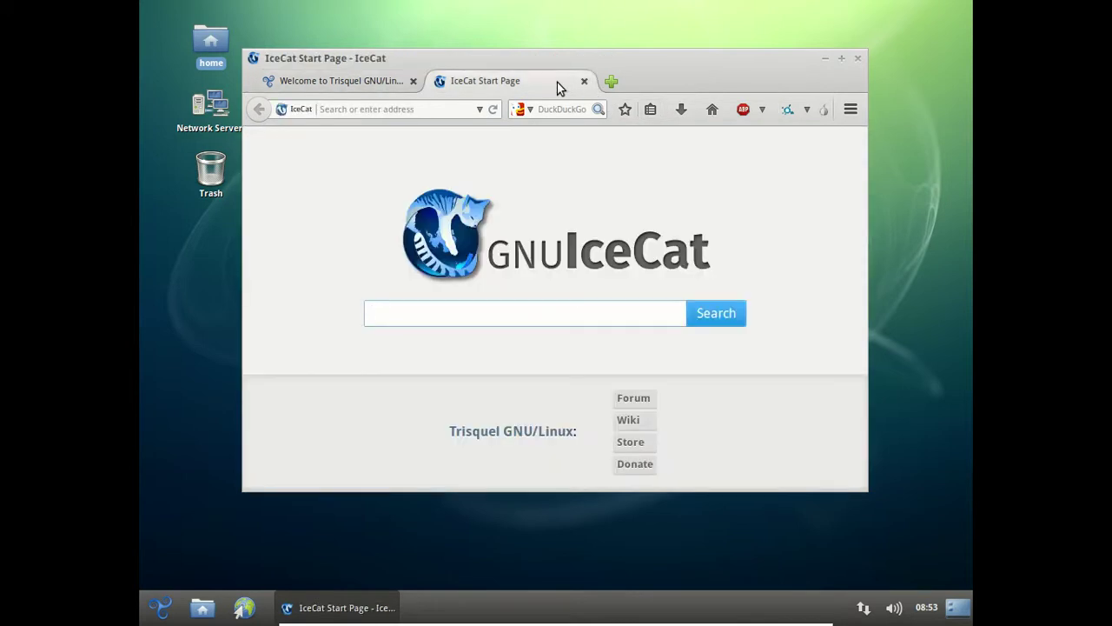
{"action": "left_click", "coordinate": [584, 81]}
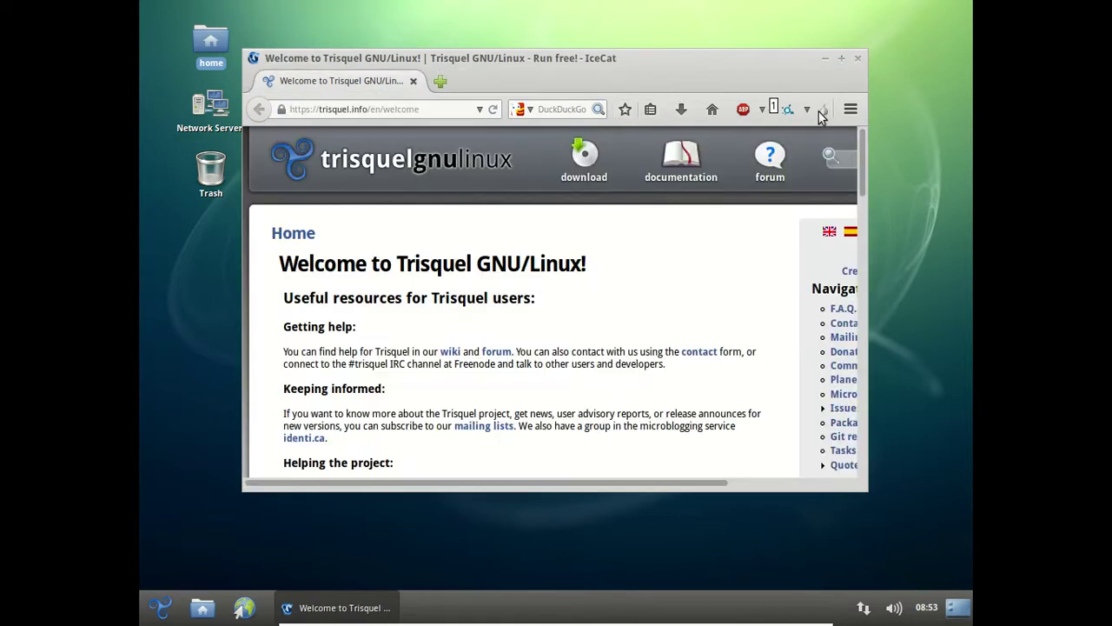
Step: View the version information of the IceCat browser and close the About window
{"action": "left_click", "coordinate": [862, 114]}
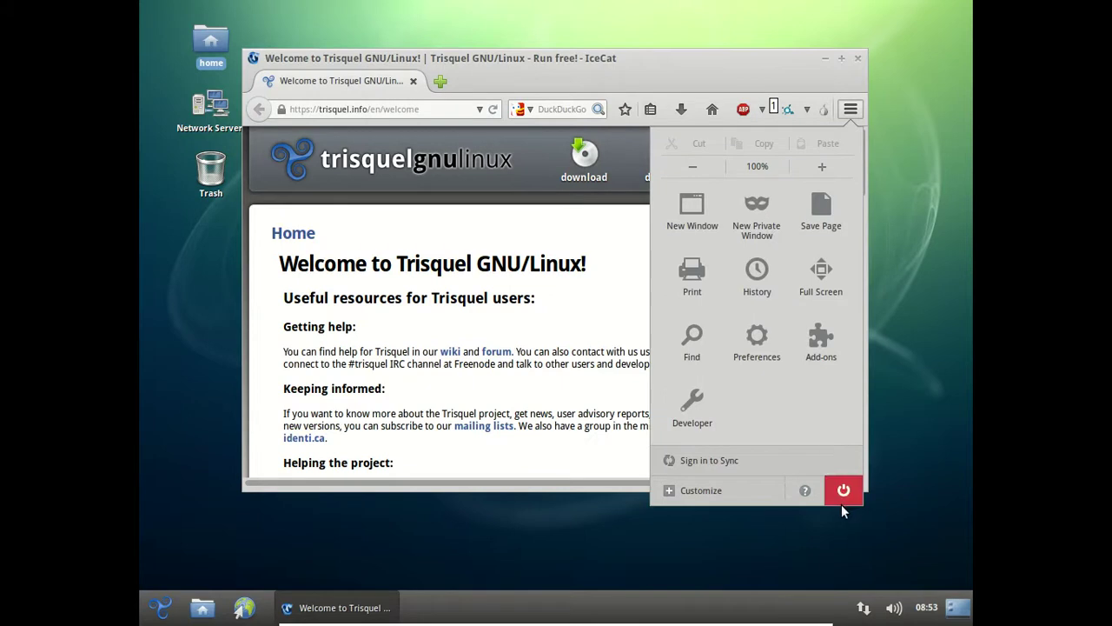
{"action": "left_click", "coordinate": [804, 490]}
{"action": "left_click", "coordinate": [768, 303]}
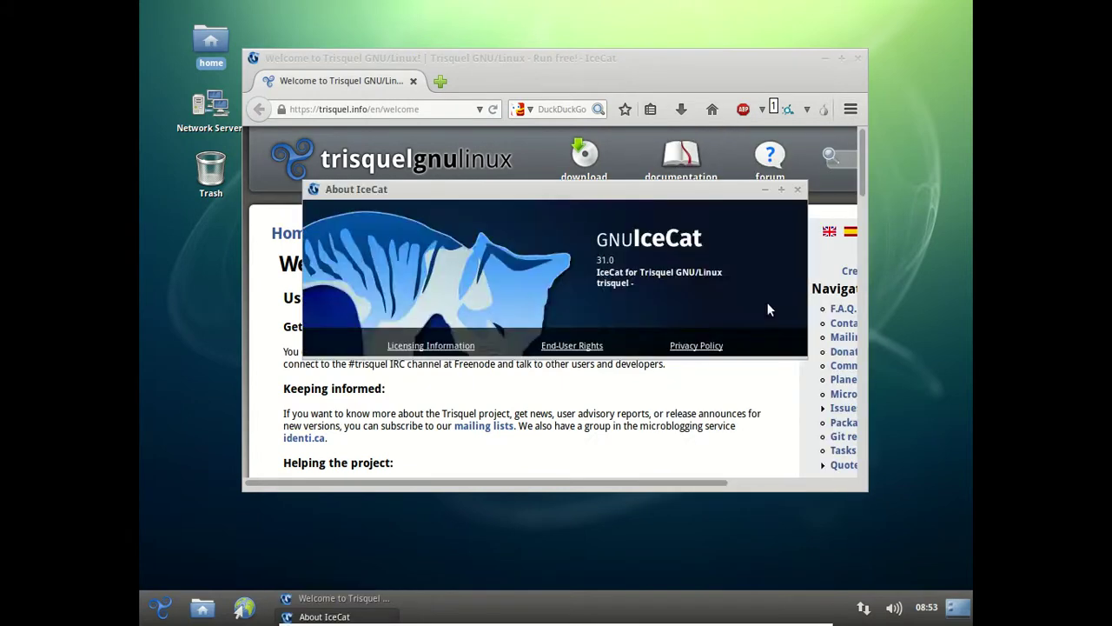
{"action": "left_click", "coordinate": [797, 190]}
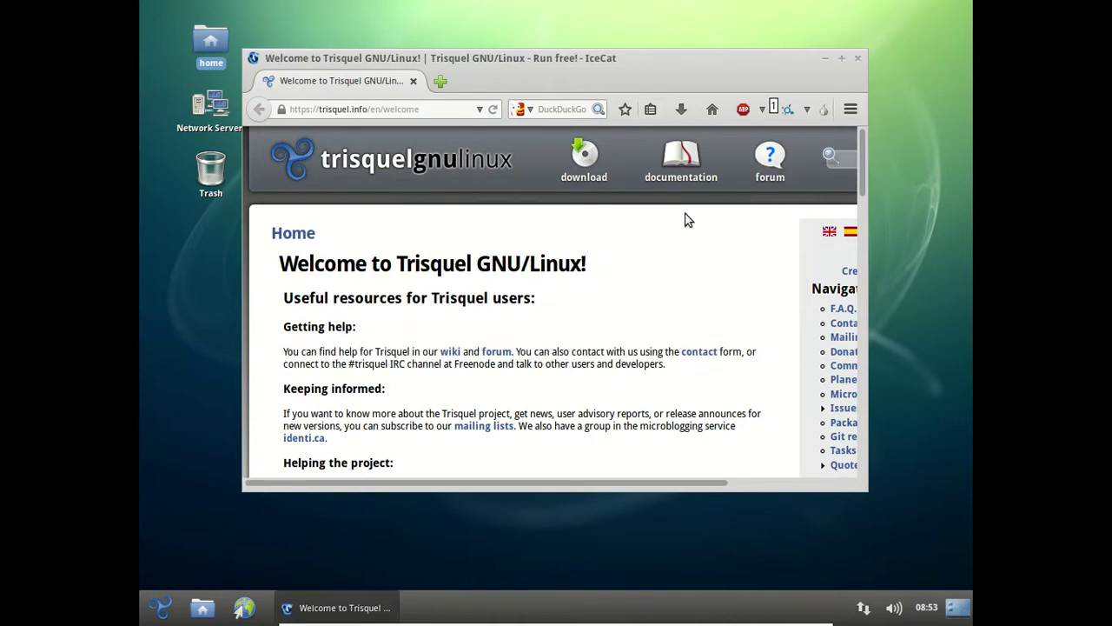
Step: Open the Ajouter/supprimer des applications tool and close the IceCat browser
{"action": "left_click", "coordinate": [160, 608]}
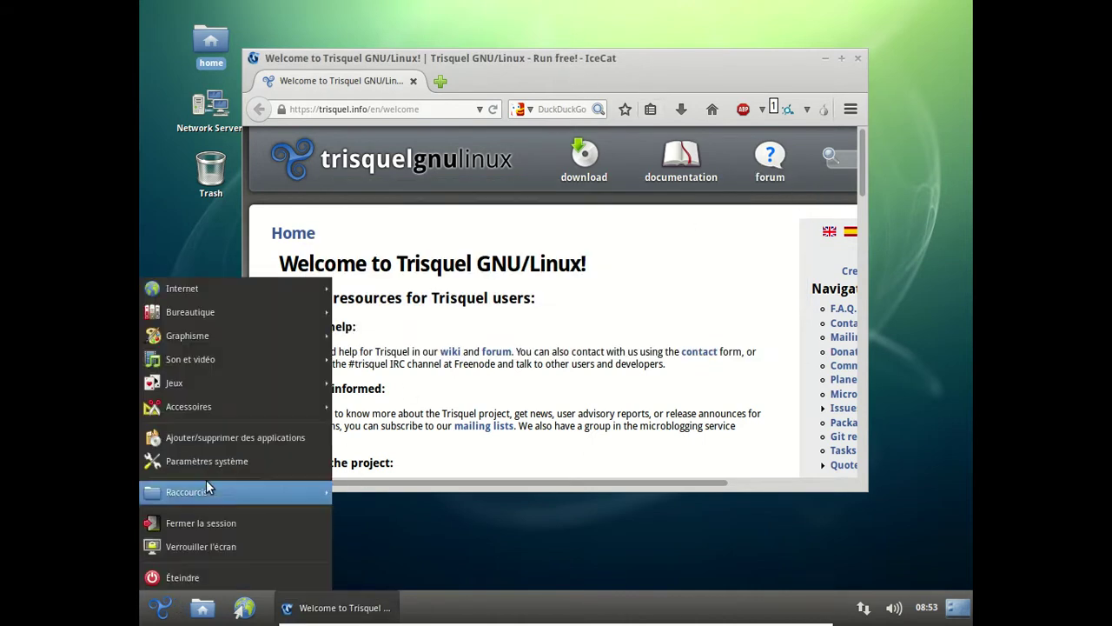
{"action": "left_click", "coordinate": [219, 447]}
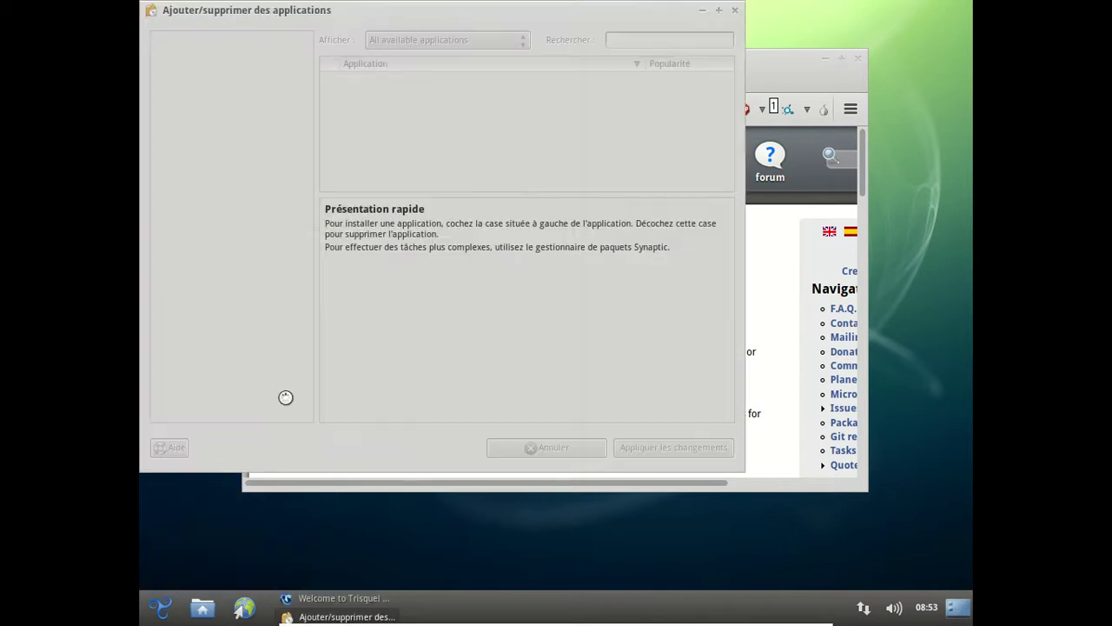
{"action": "left_click", "coordinate": [856, 58]}
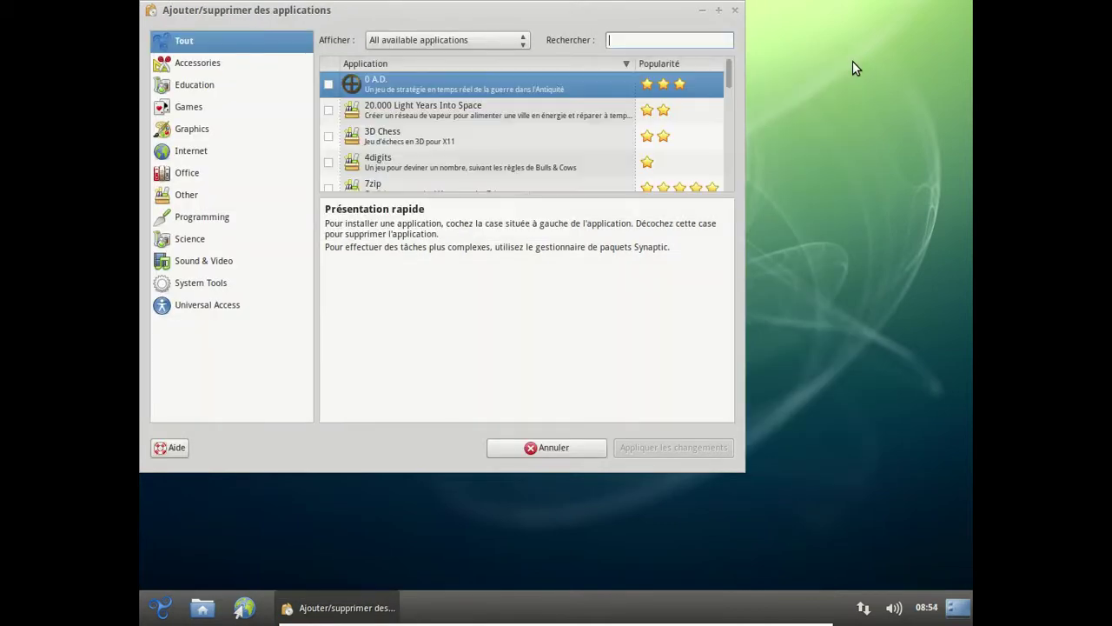
Step: Search all available applications for icecat, replace the search with firefox, and narrow the results to the Internet category
{"action": "type", "text": "icecat"}
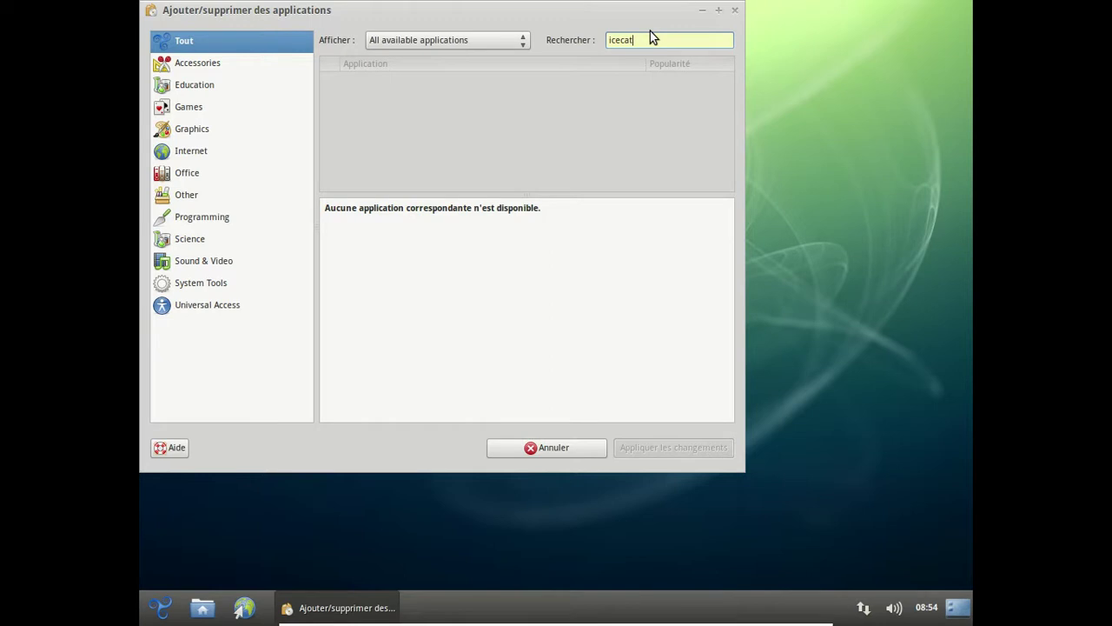
{"action": "key", "text": "BackSpace"}
{"action": "key", "text": "BackSpace"}
{"action": "key", "text": "BackSpace"}
{"action": "type", "text": "firefox"}
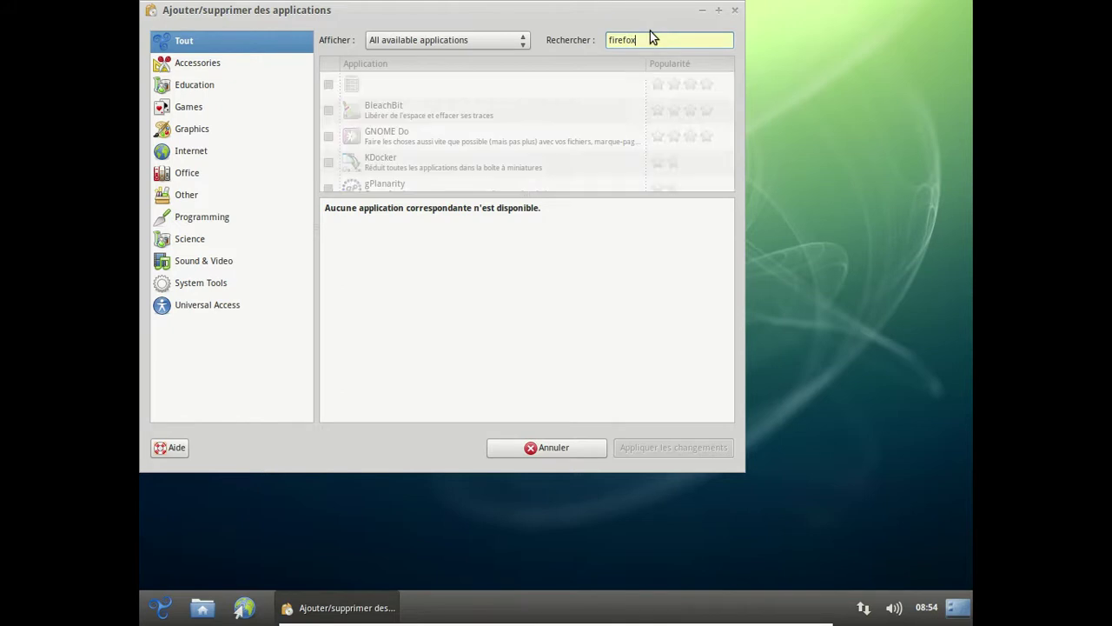
{"action": "scroll", "coordinate": [556, 124], "scroll_direction": "down", "scroll_amount": 3}
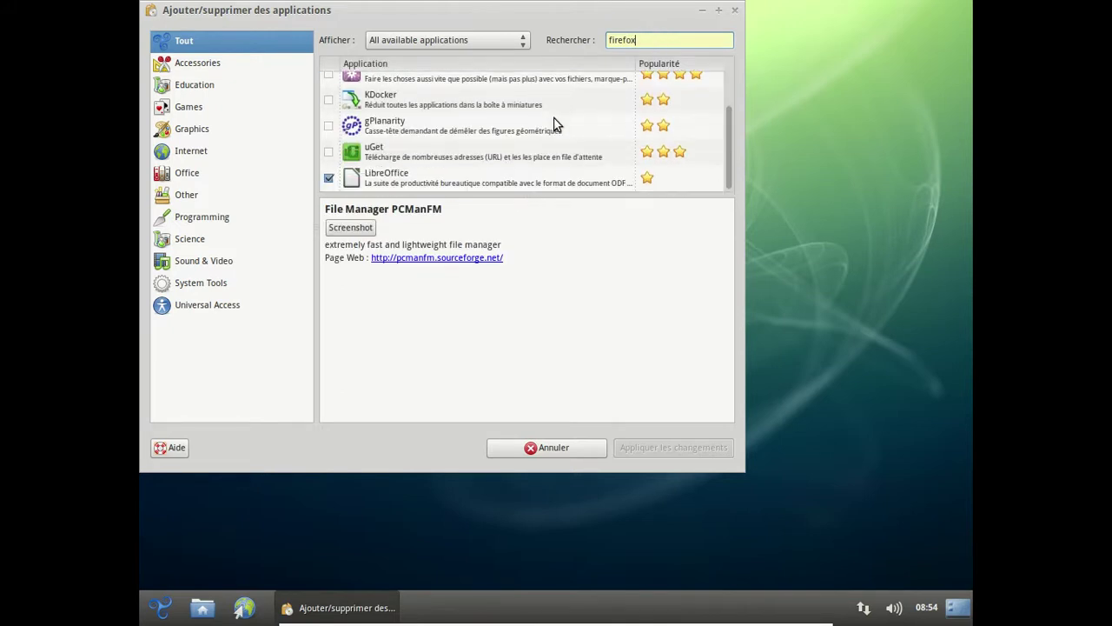
{"action": "scroll", "coordinate": [556, 124], "scroll_direction": "up", "scroll_amount": 3}
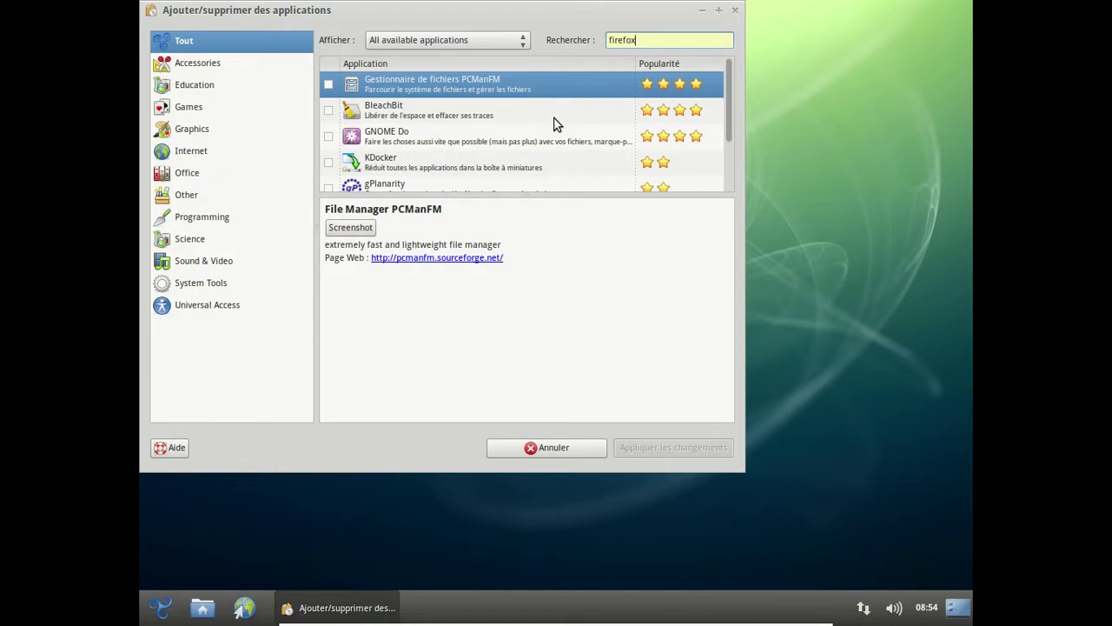
{"action": "left_click", "coordinate": [190, 153]}
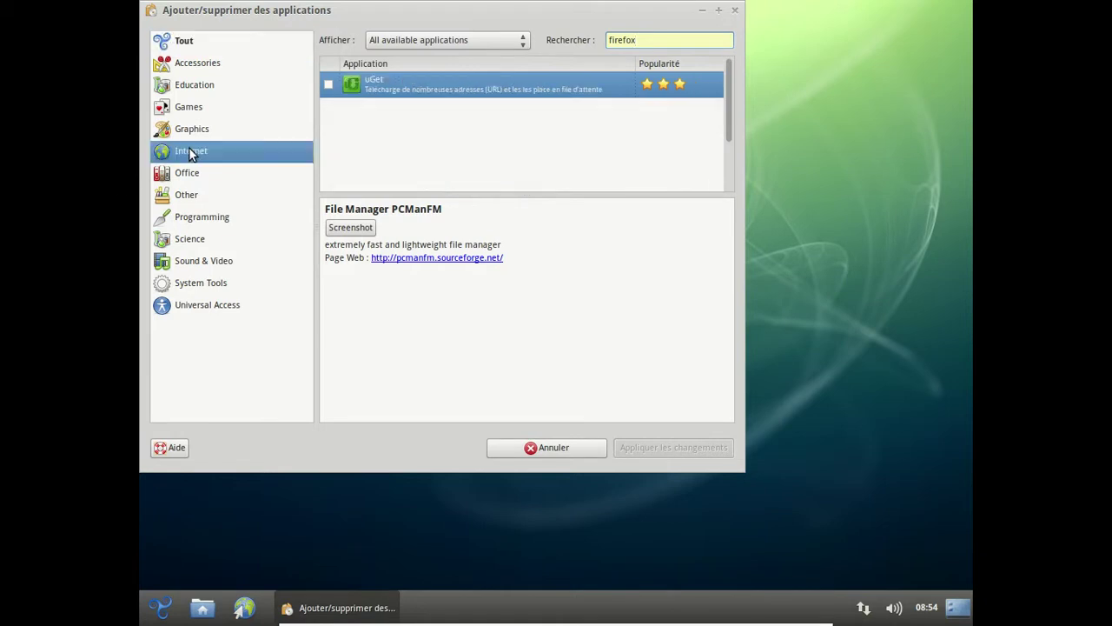
Step: Clear the application search and look through the Internet category down to the end of its list
{"action": "left_click", "coordinate": [674, 41]}
{"action": "key", "text": "BackSpace"}
{"action": "key", "text": "BackSpace"}
{"action": "key", "text": "BackSpace"}
{"action": "key", "text": "BackSpace"}
{"action": "key", "text": "BackSpace"}
{"action": "key", "text": "BackSpace"}
{"action": "key", "text": "BackSpace"}
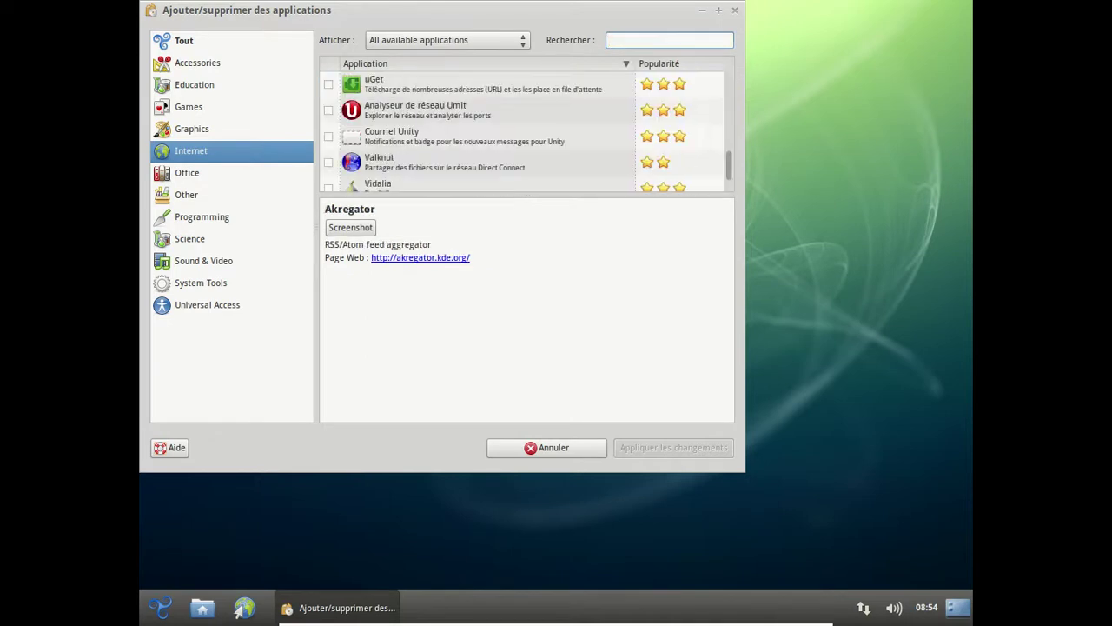
{"action": "scroll", "coordinate": [591, 109], "scroll_direction": "down", "scroll_amount": 5}
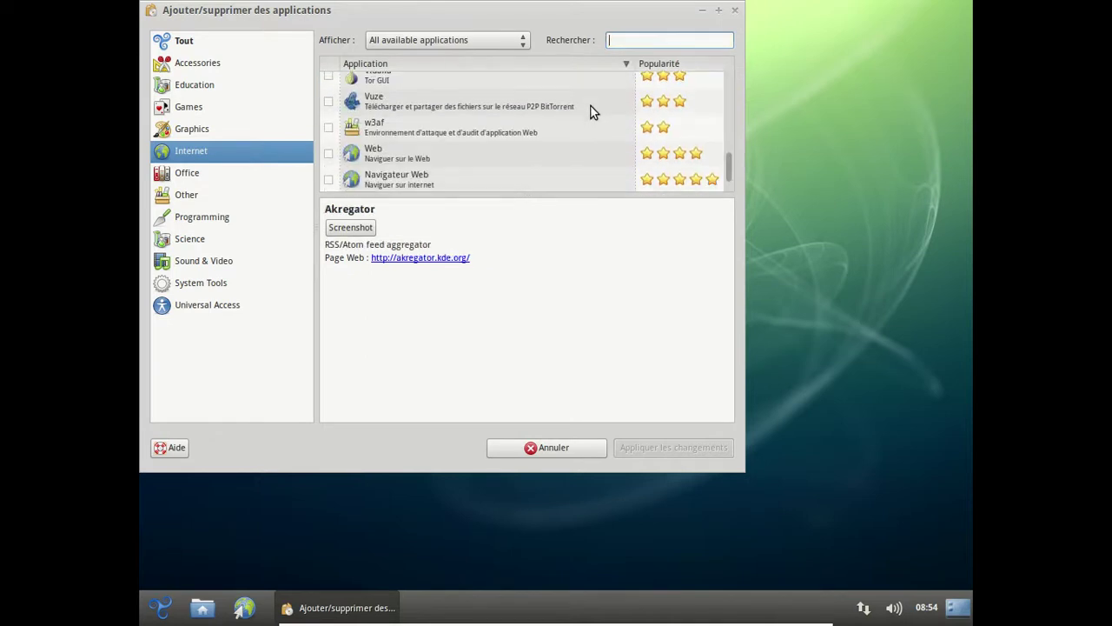
{"action": "scroll", "coordinate": [591, 108], "scroll_direction": "down", "scroll_amount": 6}
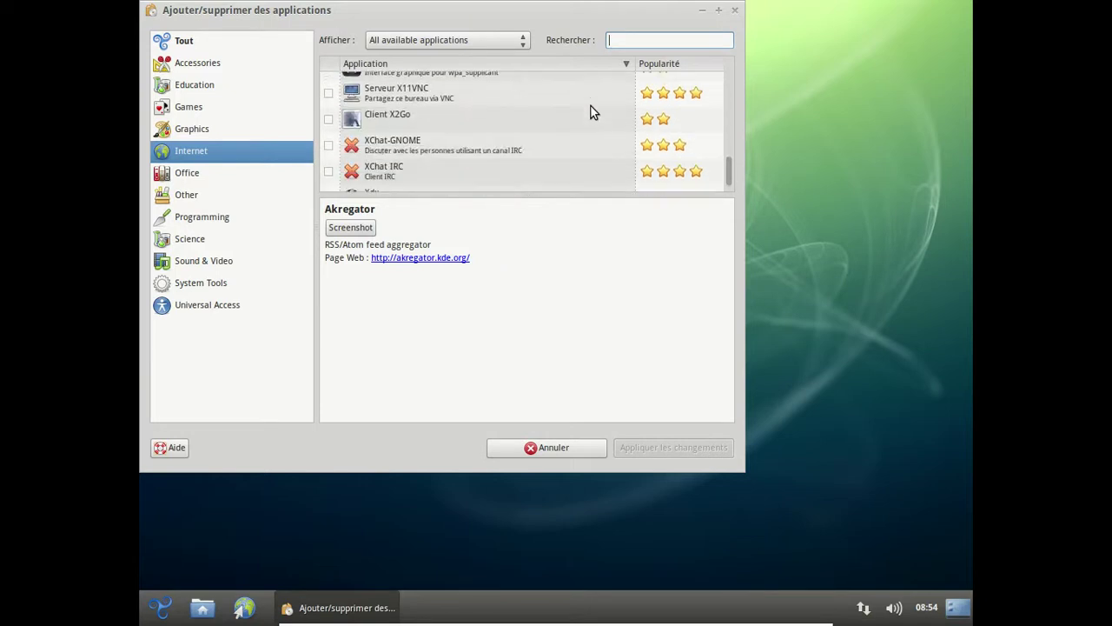
{"action": "scroll", "coordinate": [591, 106], "scroll_direction": "down", "scroll_amount": 3}
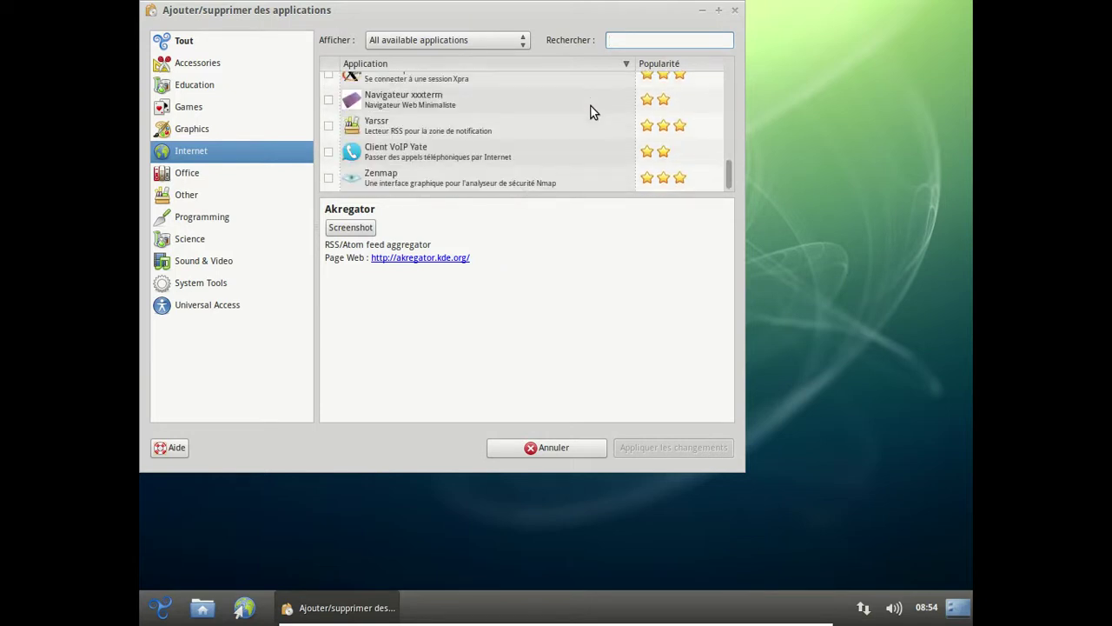
Step: Check the display filter choices, keep All available applications, and switch the category back to Tout
{"action": "left_click", "coordinate": [524, 44]}
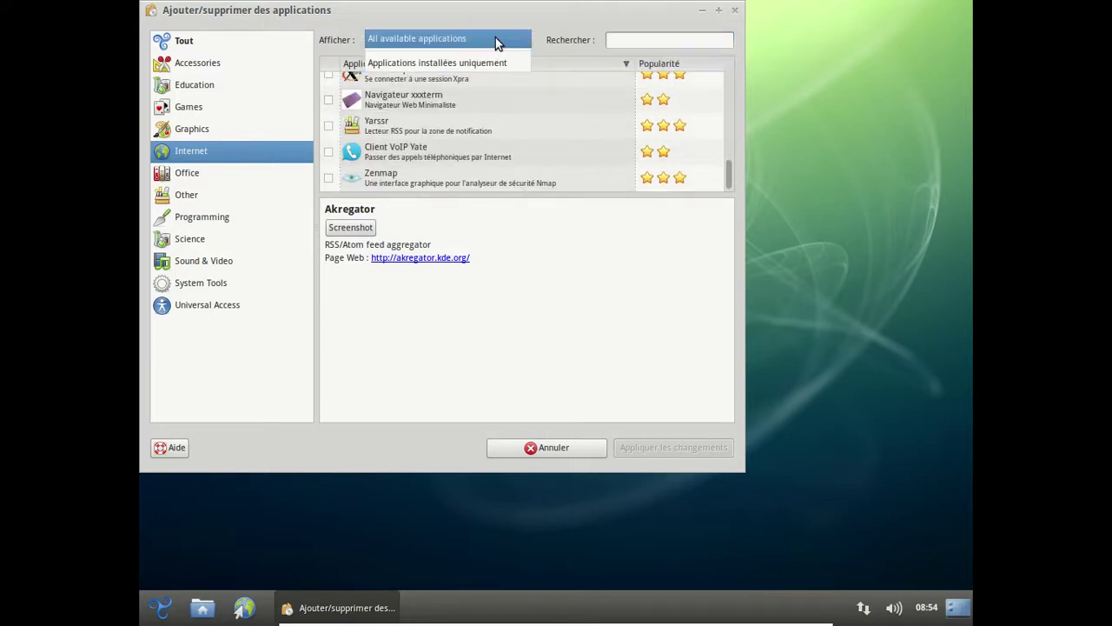
{"action": "left_click", "coordinate": [496, 42]}
{"action": "left_click", "coordinate": [275, 44]}
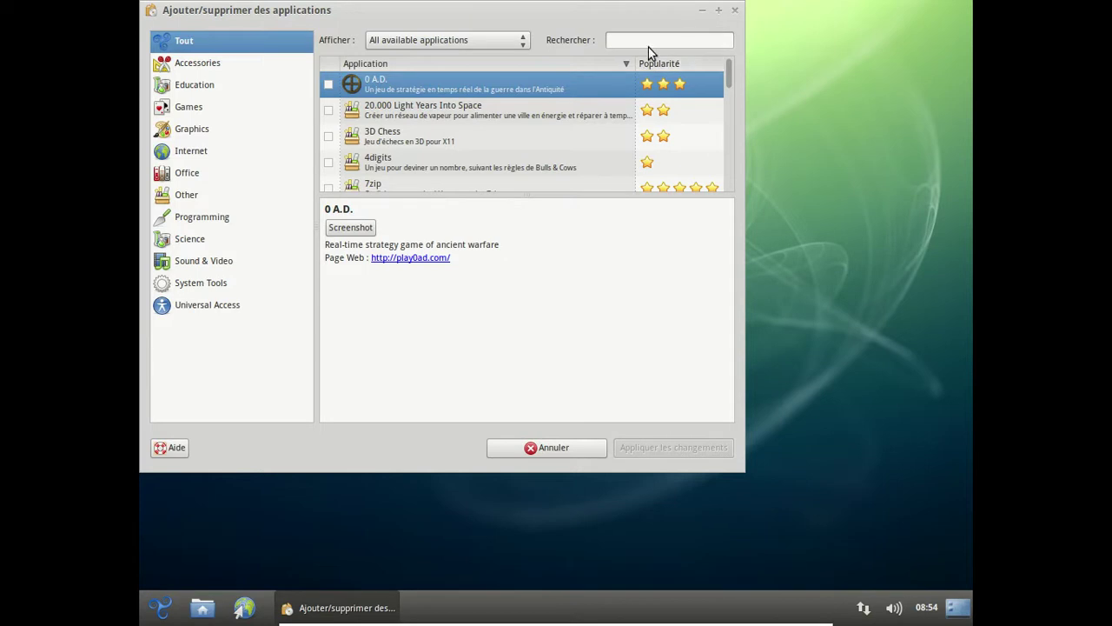
Step: Search all categories for web and look through the matching applications for a web browser
{"action": "left_click", "coordinate": [624, 39]}
{"action": "type", "text": "web"}
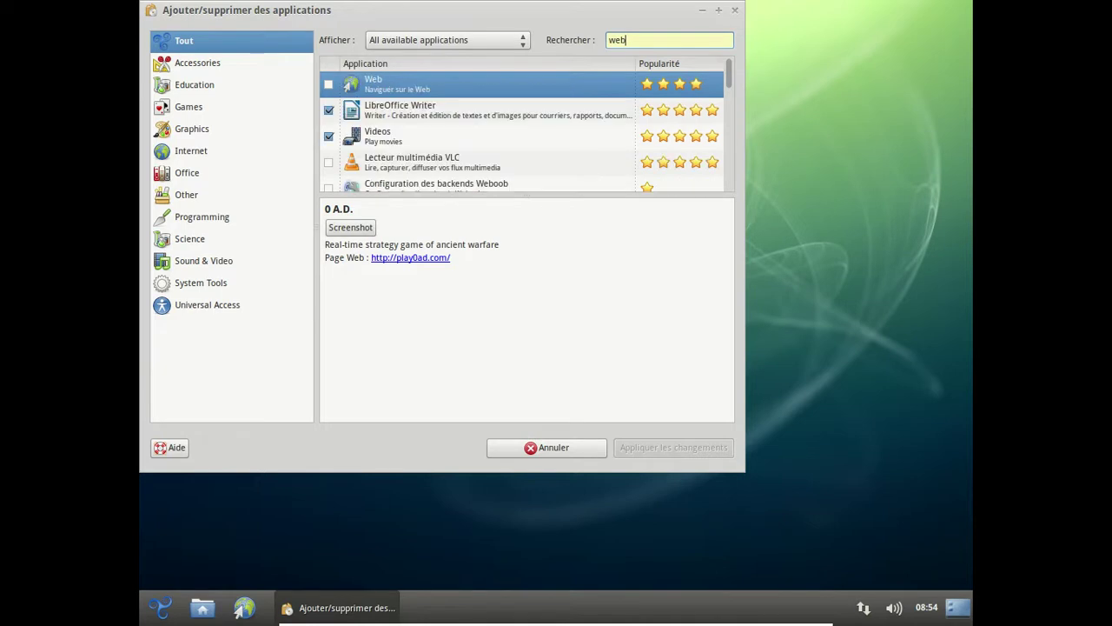
{"action": "scroll", "coordinate": [511, 100], "scroll_direction": "down", "scroll_amount": 2}
{"action": "scroll", "coordinate": [511, 98], "scroll_direction": "down", "scroll_amount": 2}
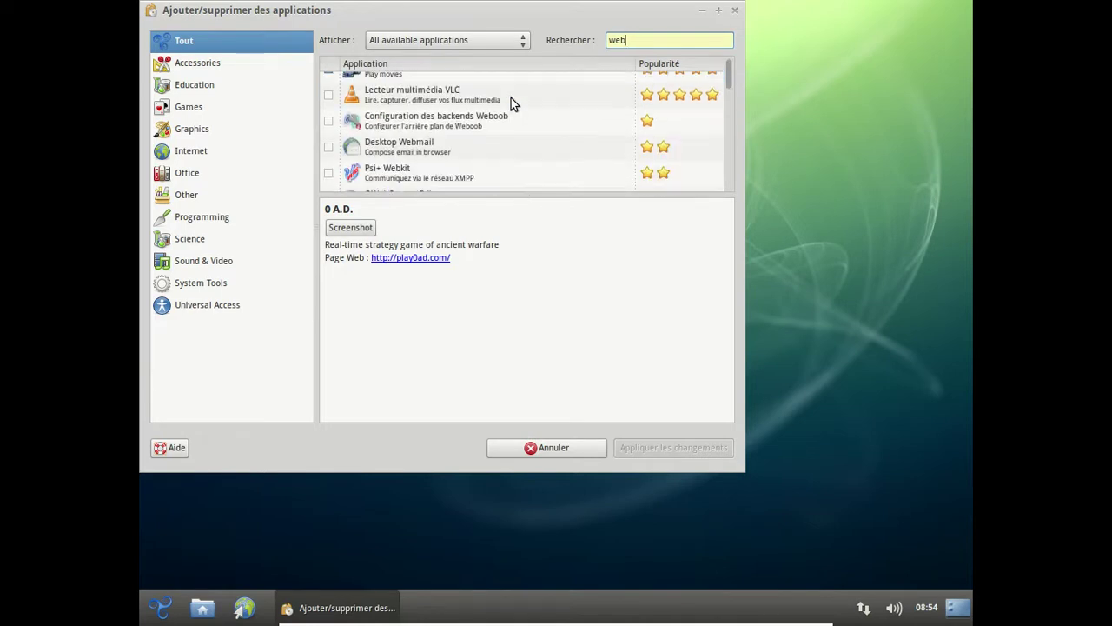
{"action": "scroll", "coordinate": [511, 98], "scroll_direction": "down", "scroll_amount": 10}
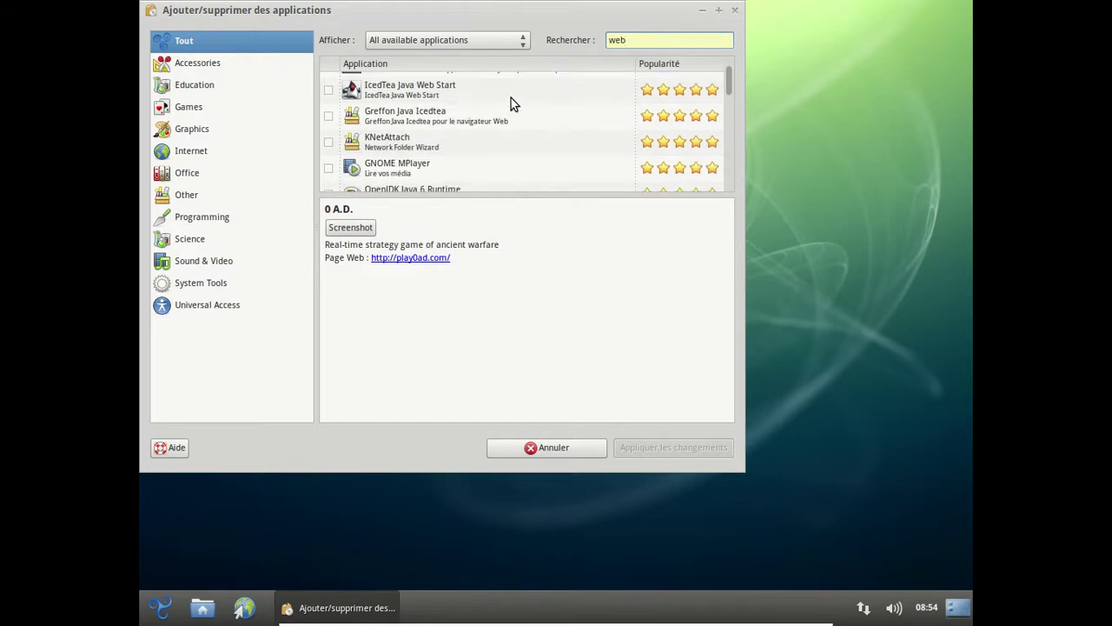
{"action": "scroll", "coordinate": [511, 98], "scroll_direction": "down", "scroll_amount": 3}
{"action": "scroll", "coordinate": [511, 98], "scroll_direction": "down", "scroll_amount": 3}
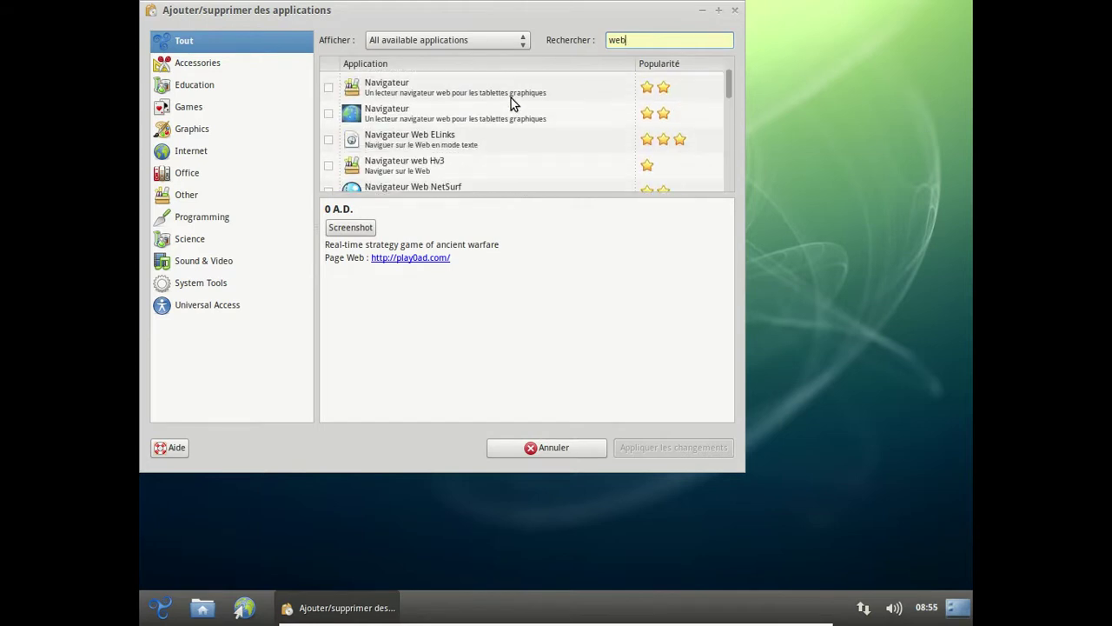
{"action": "scroll", "coordinate": [511, 98], "scroll_direction": "down", "scroll_amount": 3}
{"action": "scroll", "coordinate": [511, 98], "scroll_direction": "down", "scroll_amount": 5}
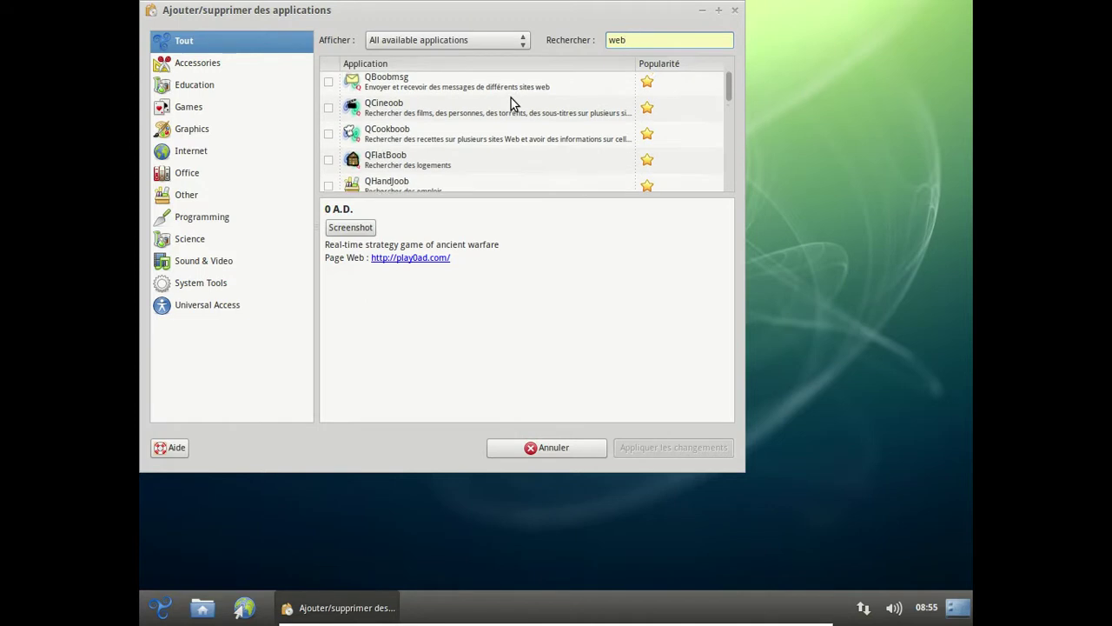
{"action": "scroll", "coordinate": [511, 98], "scroll_direction": "down", "scroll_amount": 8}
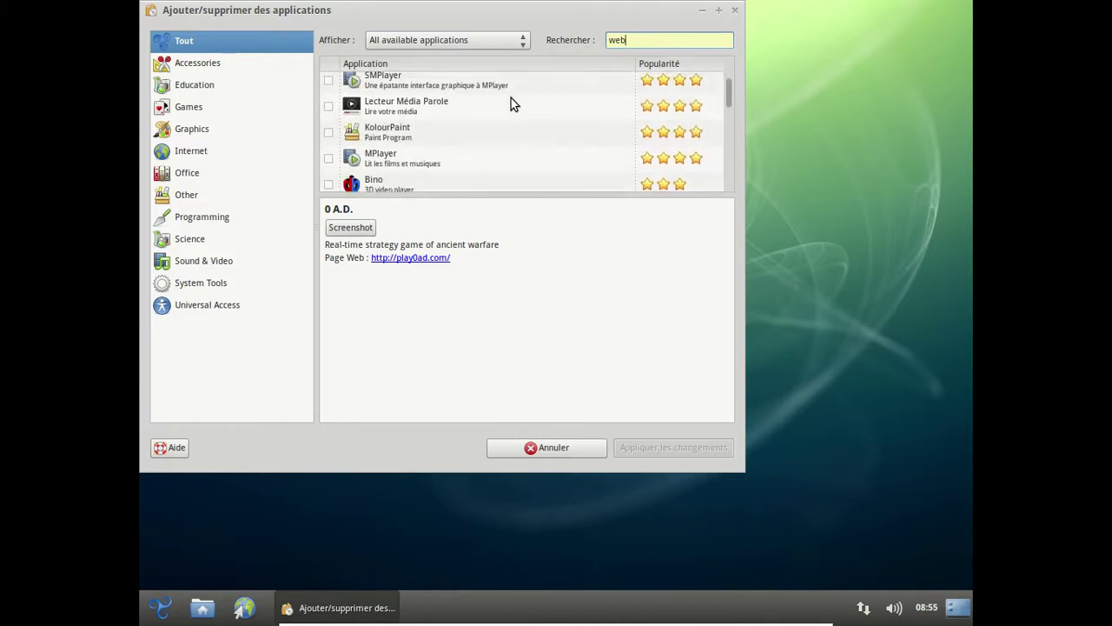
{"action": "scroll", "coordinate": [511, 98], "scroll_direction": "down", "scroll_amount": 10}
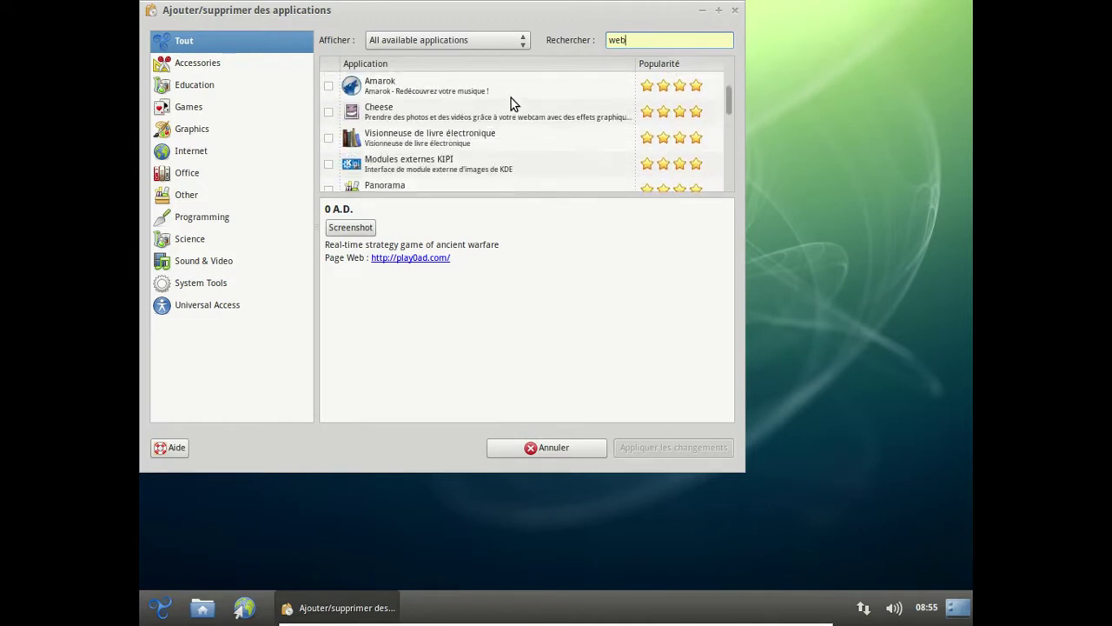
Step: Look through the remaining web search results down to the end of the list, and close the application manager
{"action": "scroll", "coordinate": [511, 105], "scroll_direction": "down", "scroll_amount": 10}
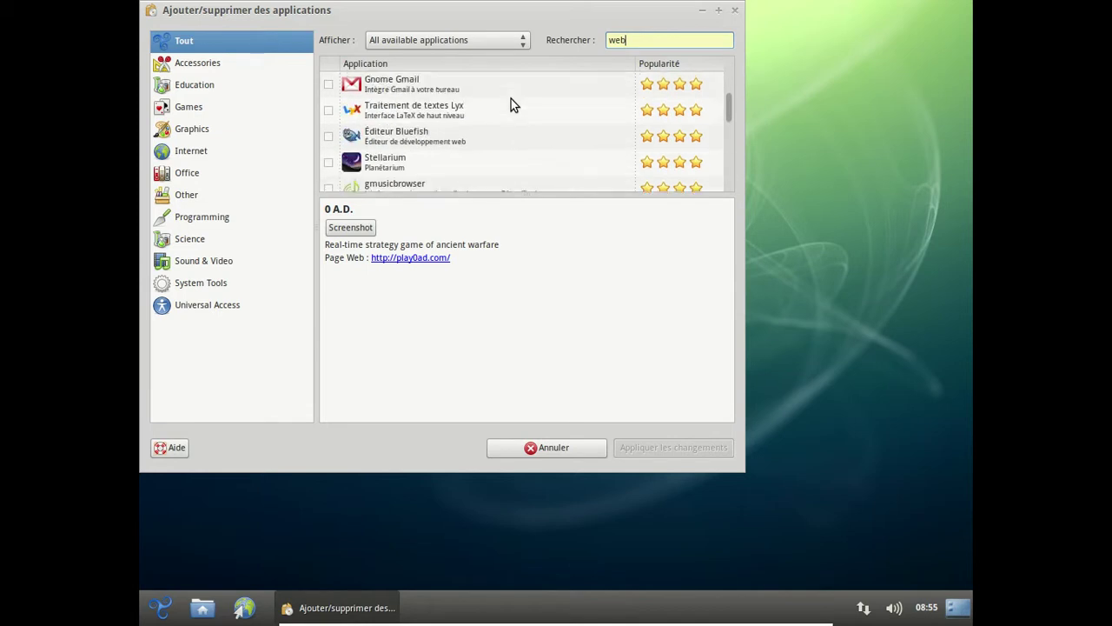
{"action": "scroll", "coordinate": [512, 105], "scroll_direction": "down", "scroll_amount": 10}
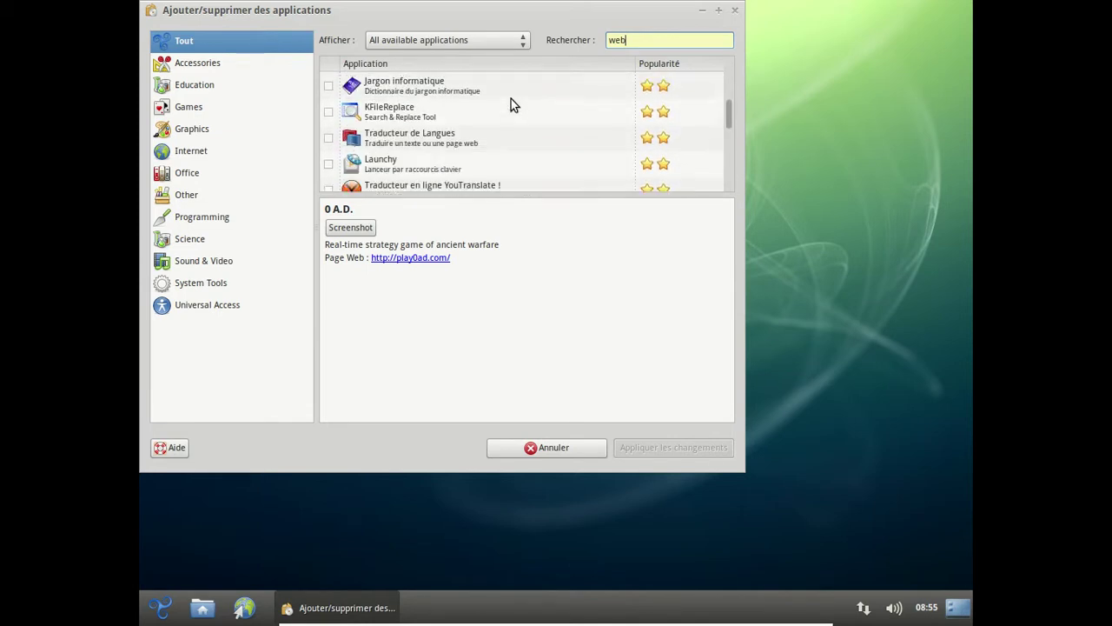
{"action": "scroll", "coordinate": [511, 98], "scroll_direction": "down", "scroll_amount": 3}
{"action": "scroll", "coordinate": [511, 99], "scroll_direction": "up", "scroll_amount": 8}
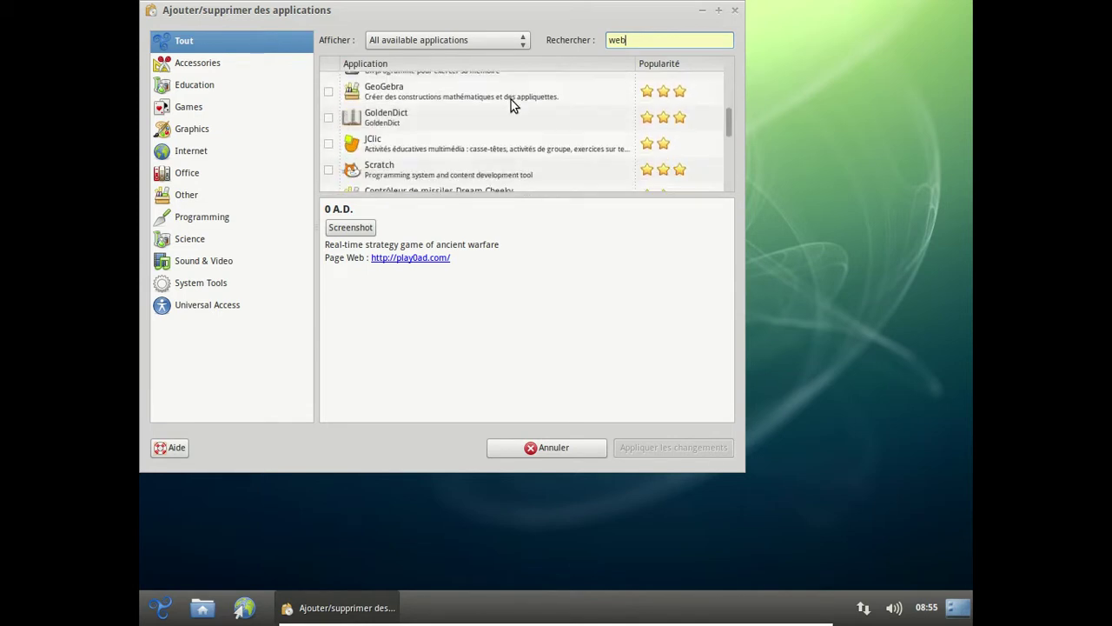
{"action": "scroll", "coordinate": [511, 102], "scroll_direction": "up", "scroll_amount": 3}
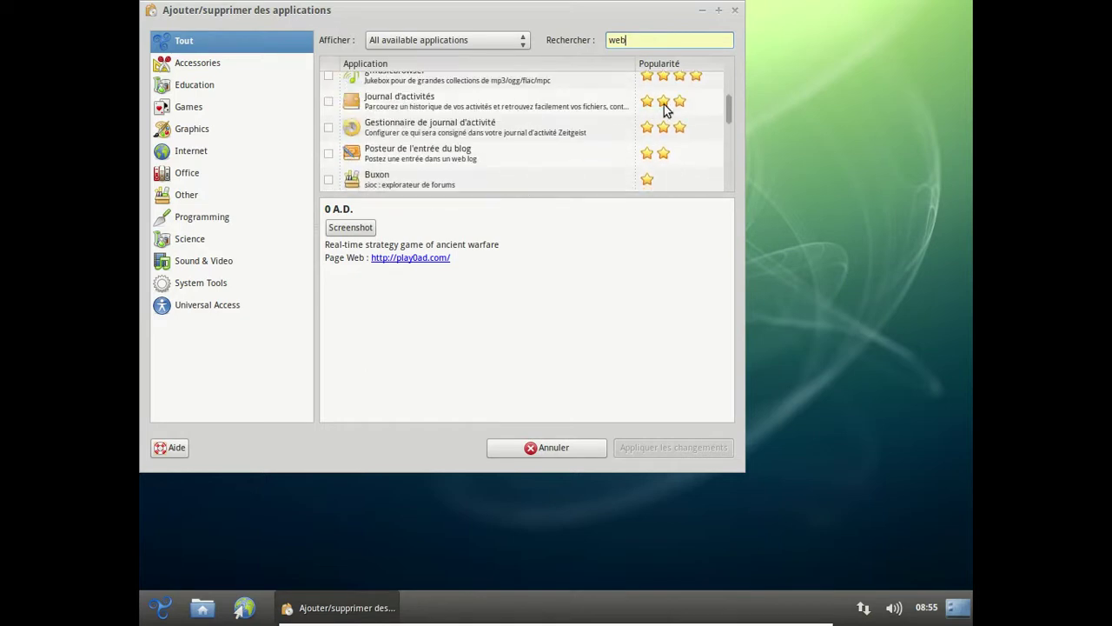
{"action": "left_click_drag", "start_coordinate": [728, 108], "coordinate": [719, 191]}
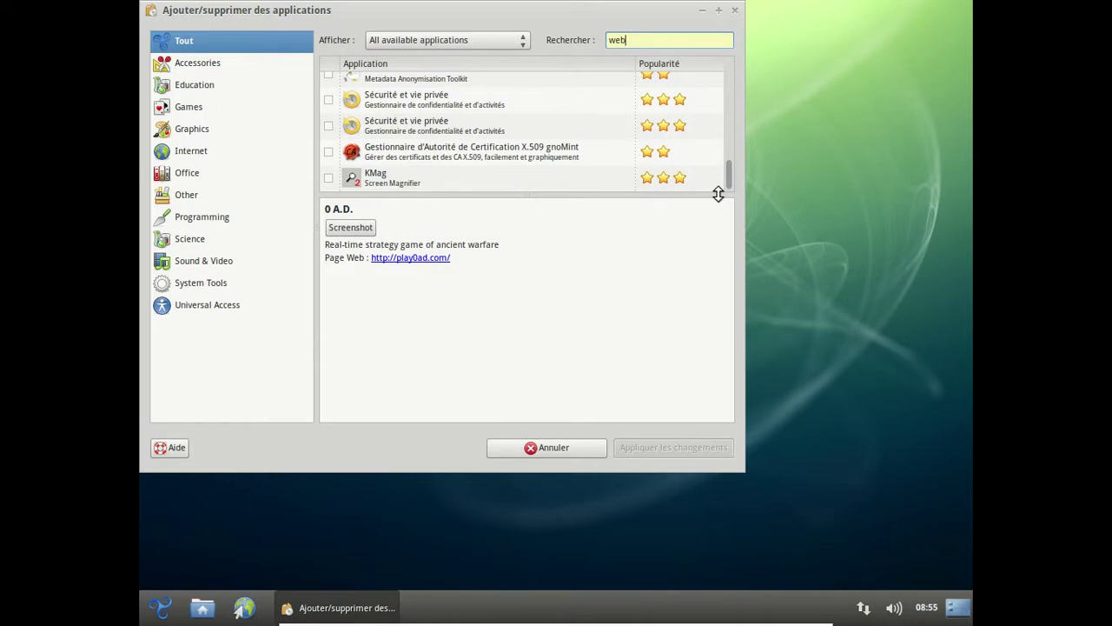
{"action": "left_click", "coordinate": [736, 9]}
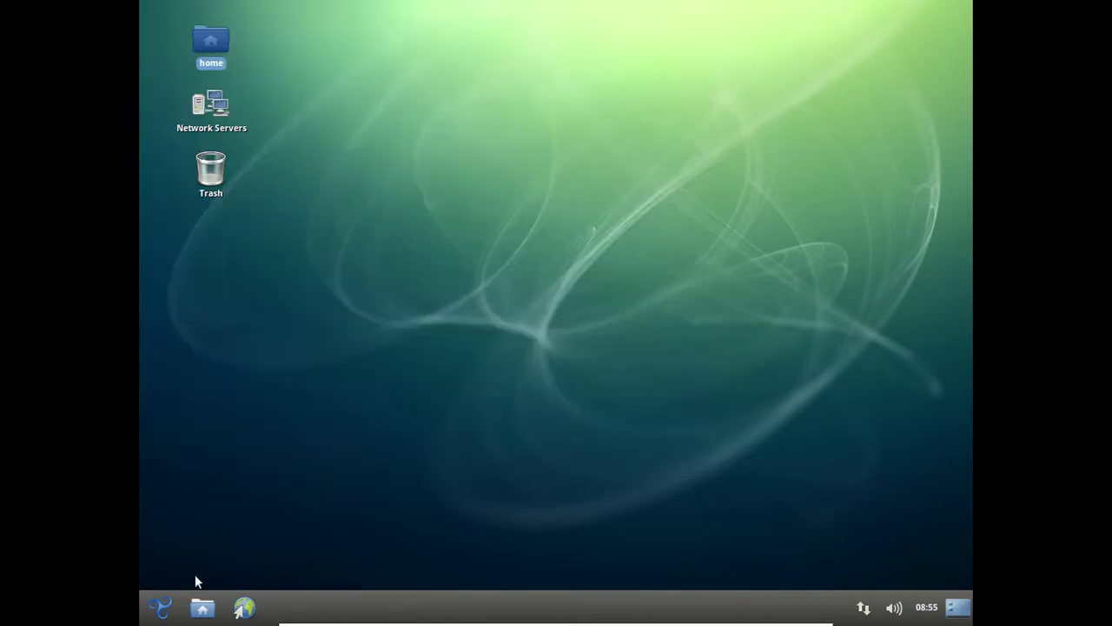
Step: Open a terminal from the accessories
{"action": "left_click", "coordinate": [160, 608]}
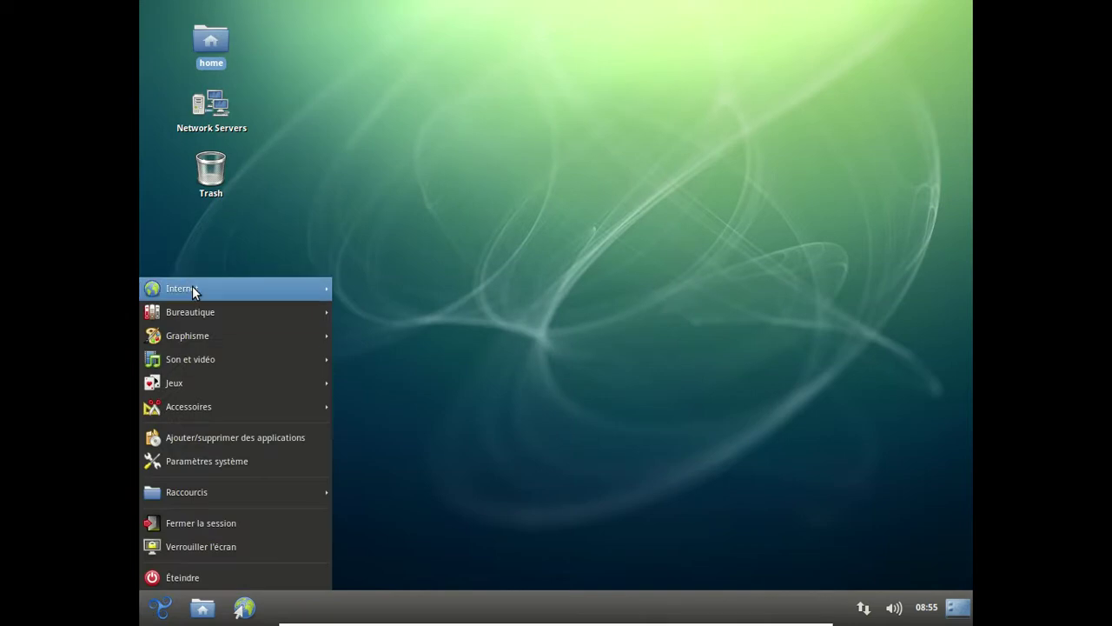
{"action": "mouse_move", "coordinate": [186, 404]}
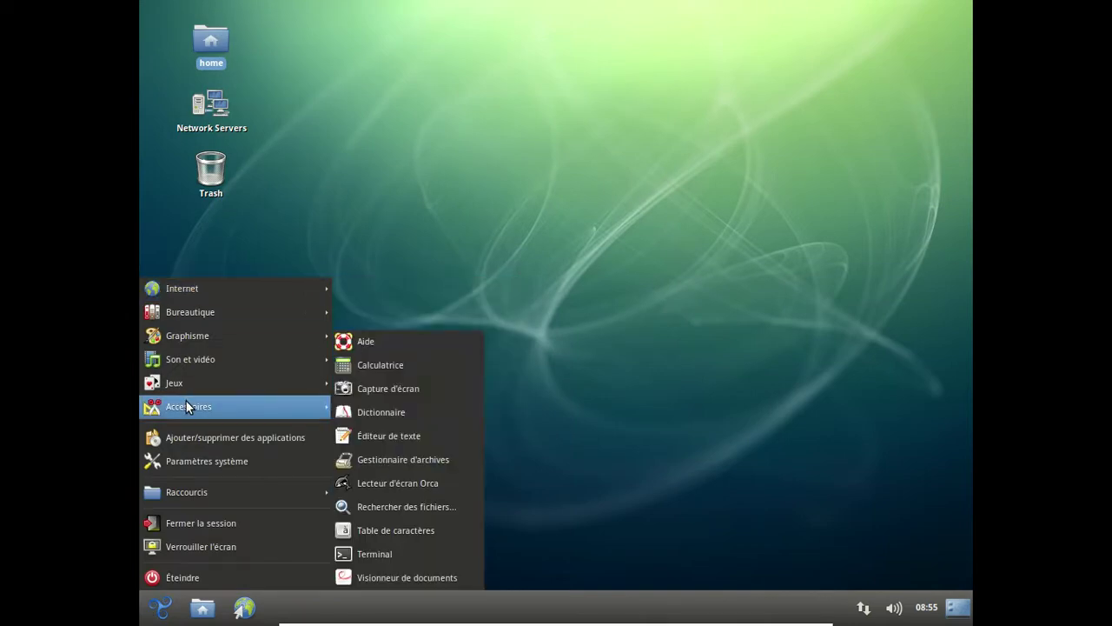
{"action": "left_click", "coordinate": [452, 554]}
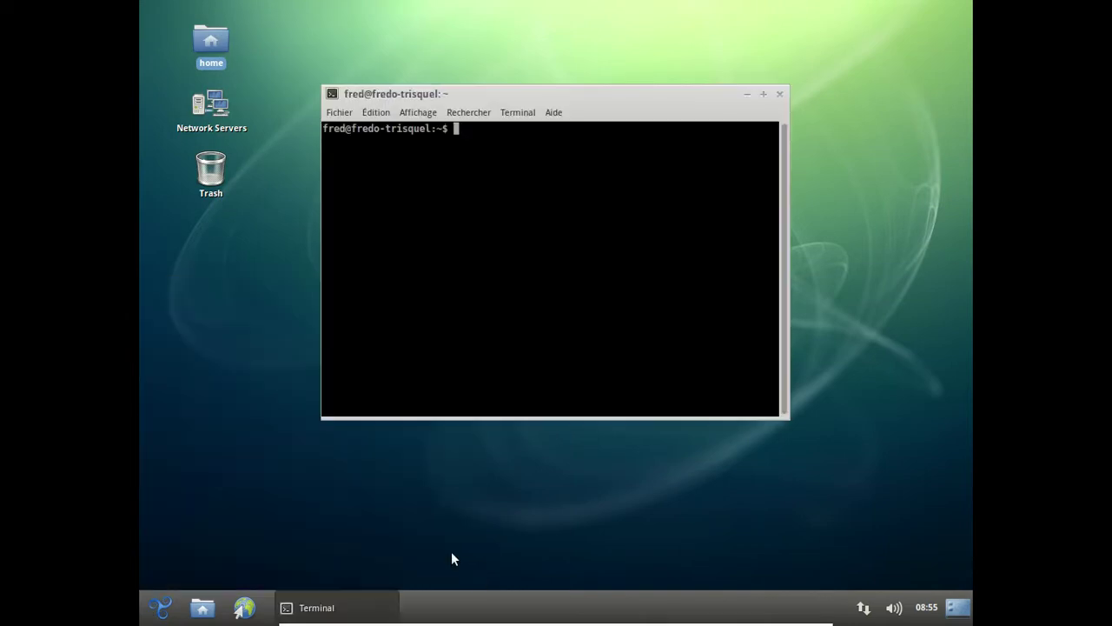
Step: Try to install the icecat-i18n-fr package with sudo apt-get, entering the account password
{"action": "type", "text": "sudo apt-get install icecat-i18n,"}
{"action": "key", "text": "BackSpace"}
{"action": "type", "text": "-fr"}
{"action": "key", "text": "Return"}
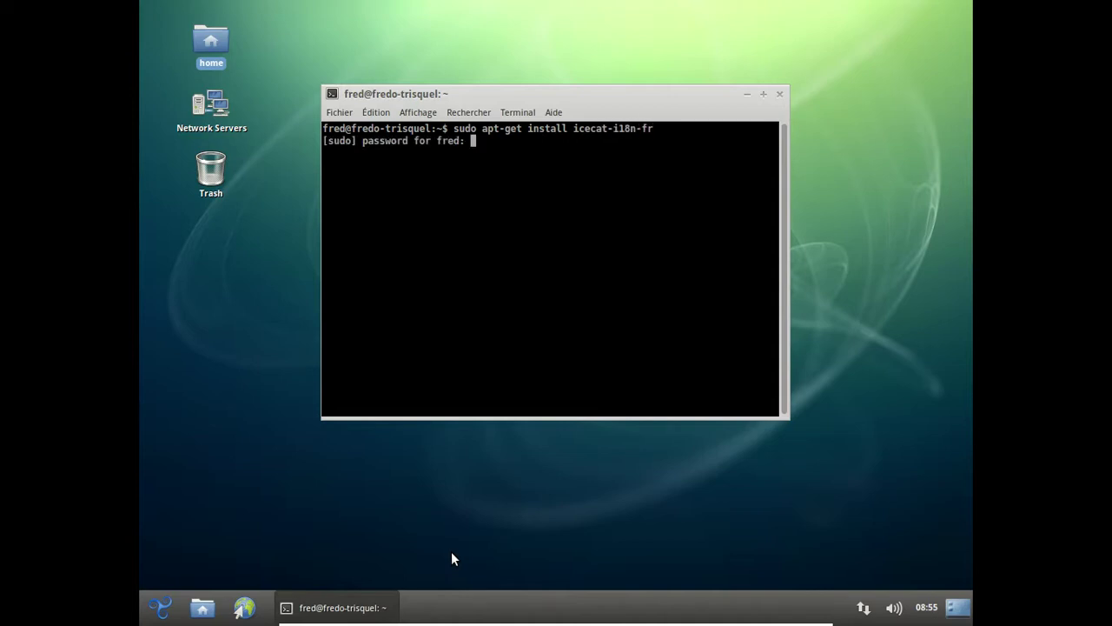
{"action": "key", "text": "Return"}
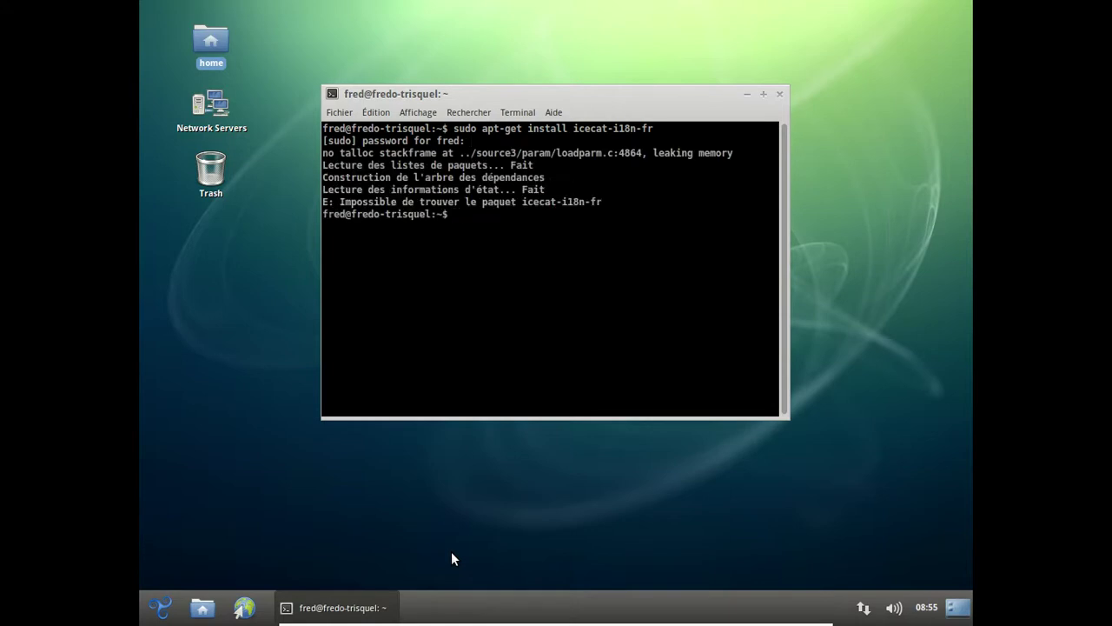
Step: Change the package name in the install command to icecat-l10n-fr and try the installation again
{"action": "key", "text": "Up"}
{"action": "key", "text": "Left"}
{"action": "key", "text": "Left"}
{"action": "key", "text": "Left"}
{"action": "key", "text": "Left"}
{"action": "key", "text": "Left"}
{"action": "key", "text": "BackSpace"}
{"action": "key", "text": "BackSpace"}
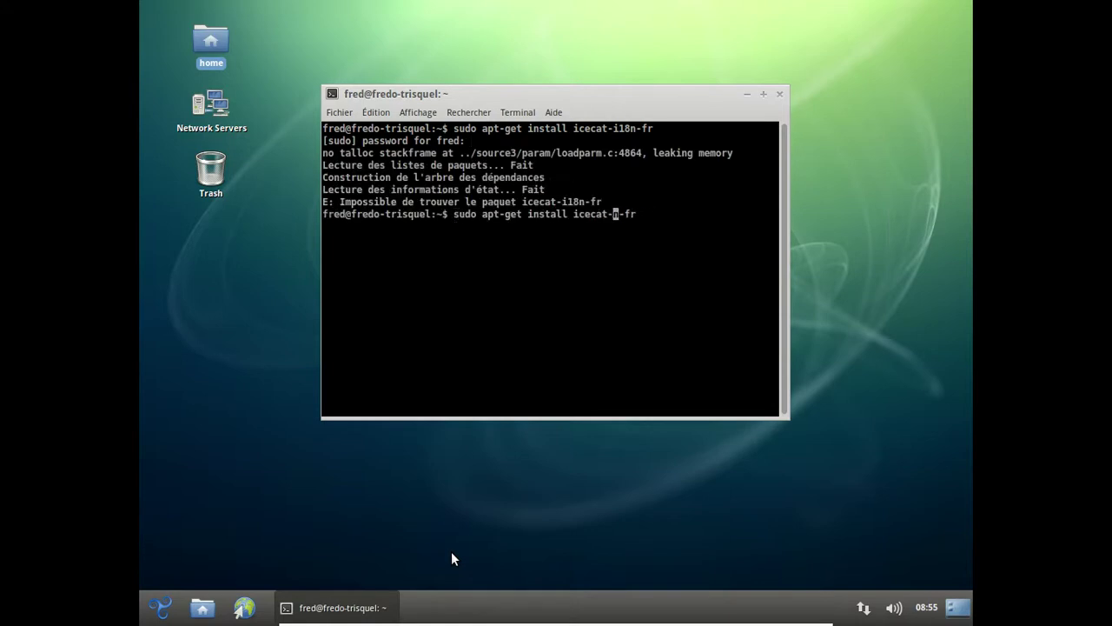
{"action": "type", "text": "l10"}
{"action": "key", "text": "Return"}
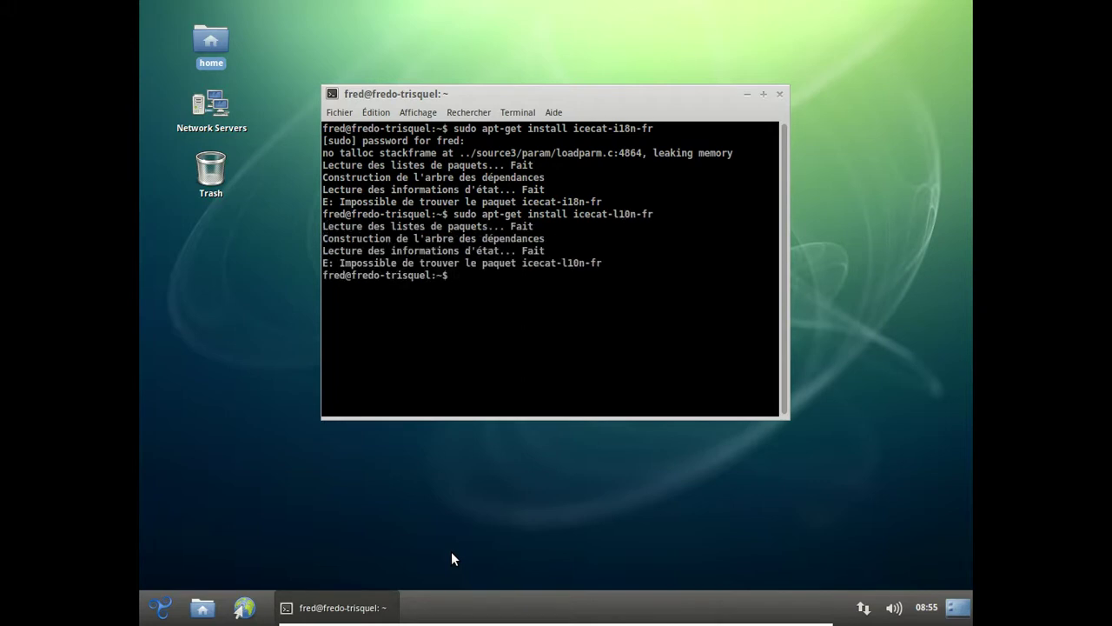
Step: Try to install the package under the shorter name icecat-fr
{"action": "key", "text": "Up"}
{"action": "key", "text": "Left"}
{"action": "key", "text": "BackSpace"}
{"action": "key", "text": "BackSpace"}
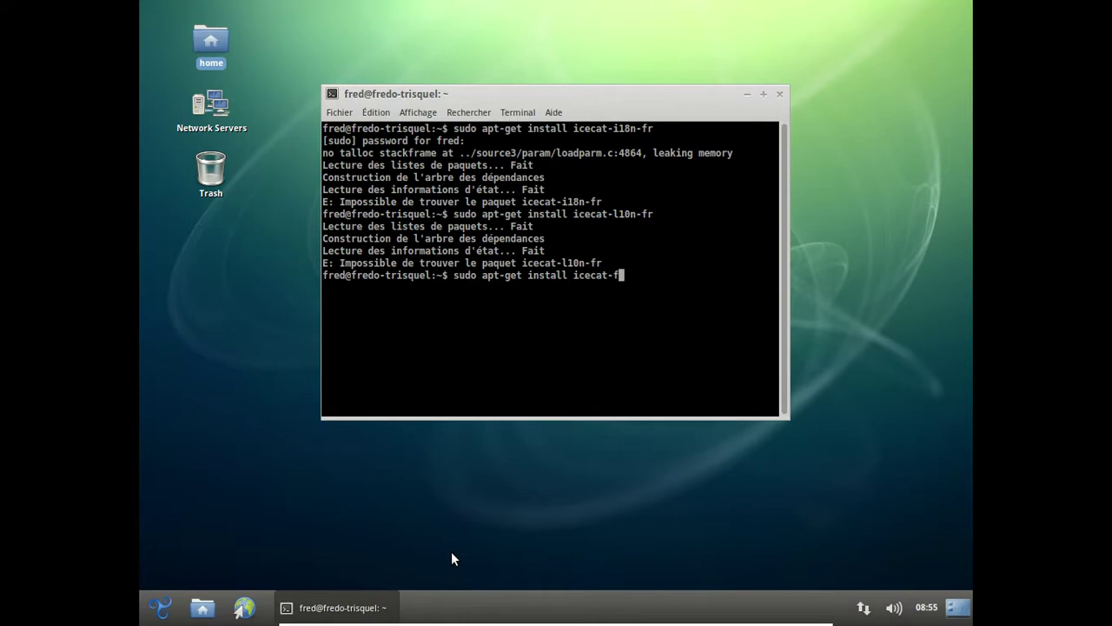
{"action": "type", "text": "fr"}
{"action": "key", "text": "Return"}
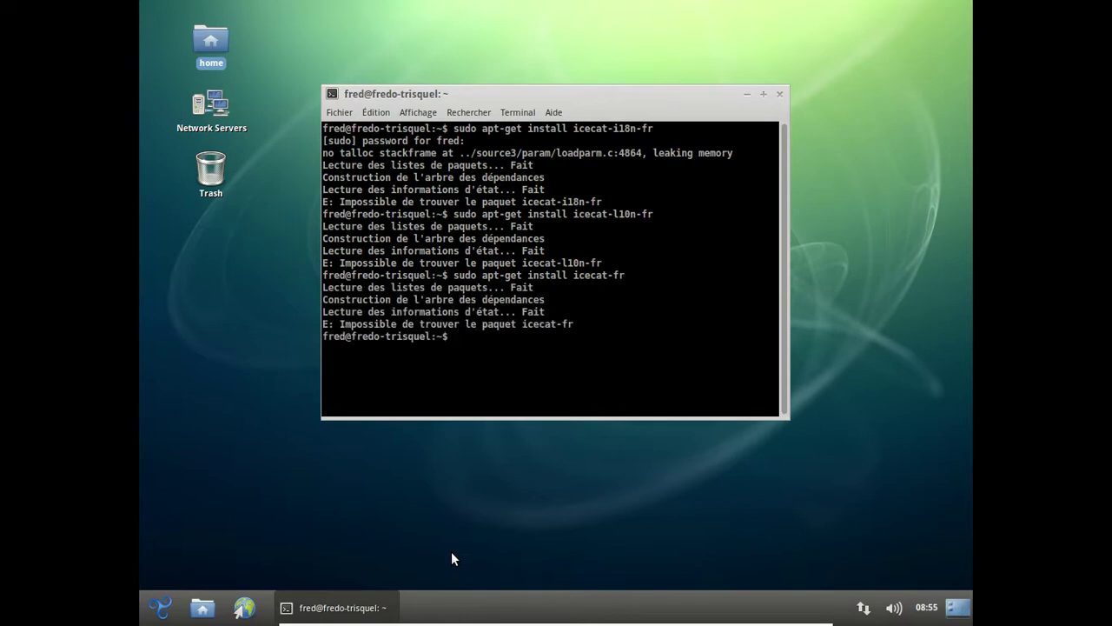
Step: Replace the install part of the command and try to run sudo apt-get search icecat
{"action": "key", "text": "Up"}
{"action": "key", "text": "BackSpace"}
{"action": "key", "text": "BackSpace"}
{"action": "key", "text": "BackSpace"}
{"action": "key", "text": "BackSpace"}
{"action": "key", "text": "BackSpace"}
{"action": "key", "text": "BackSpace"}
{"action": "key", "text": "BackSpace"}
{"action": "key", "text": "BackSpace"}
{"action": "key", "text": "BackSpace"}
{"action": "key", "text": "BackSpace"}
{"action": "key", "text": "BackSpace"}
{"action": "key", "text": "BackSpace"}
{"action": "key", "text": "BackSpace"}
{"action": "key", "text": "BackSpace"}
{"action": "key", "text": "BackSpace"}
{"action": "key", "text": "BackSpace"}
{"action": "key", "text": "BackSpace"}
{"action": "type", "text": "search icecat"}
{"action": "key", "text": "Return"}
{"action": "key", "text": "Up"}
{"action": "key", "text": "Left"}
{"action": "key", "text": "Left"}
{"action": "key", "text": "Left"}
{"action": "key", "text": "Left"}
{"action": "key", "text": "Left"}
{"action": "key", "text": "Left"}
{"action": "key", "text": "Left"}
{"action": "key", "text": "Left"}
{"action": "key", "text": "Right"}
{"action": "key", "text": "ctrl+u"}
{"action": "key", "text": "ctrl+k"}
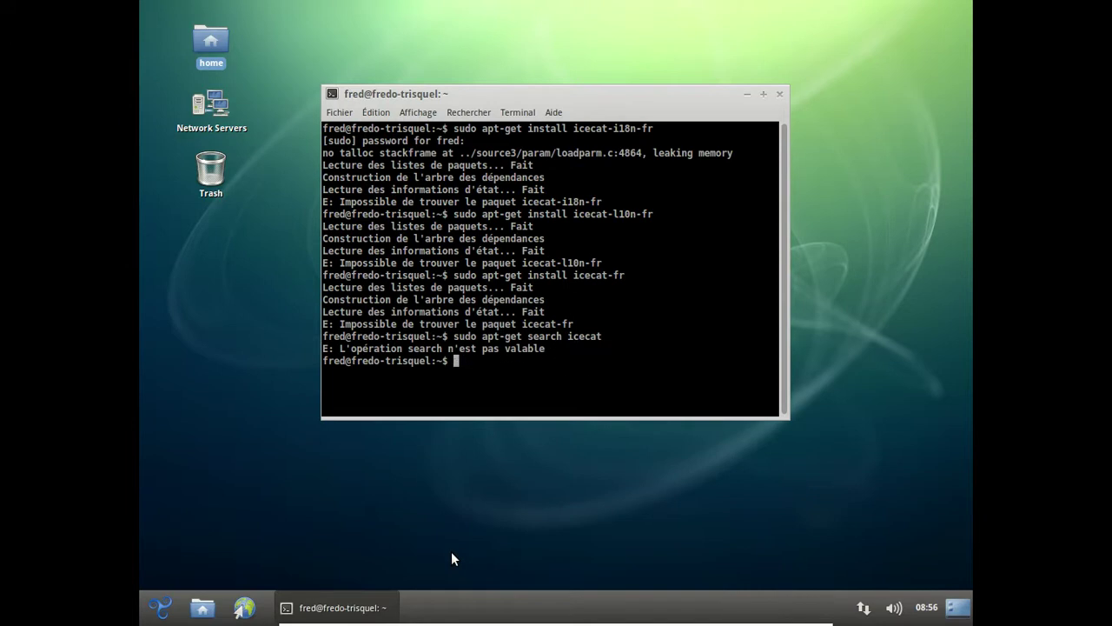
Step: Read through the apt-get manual page for a package search command, and leave the manual
{"action": "type", "text": "man apt-get"}
{"action": "key", "text": "Return"}
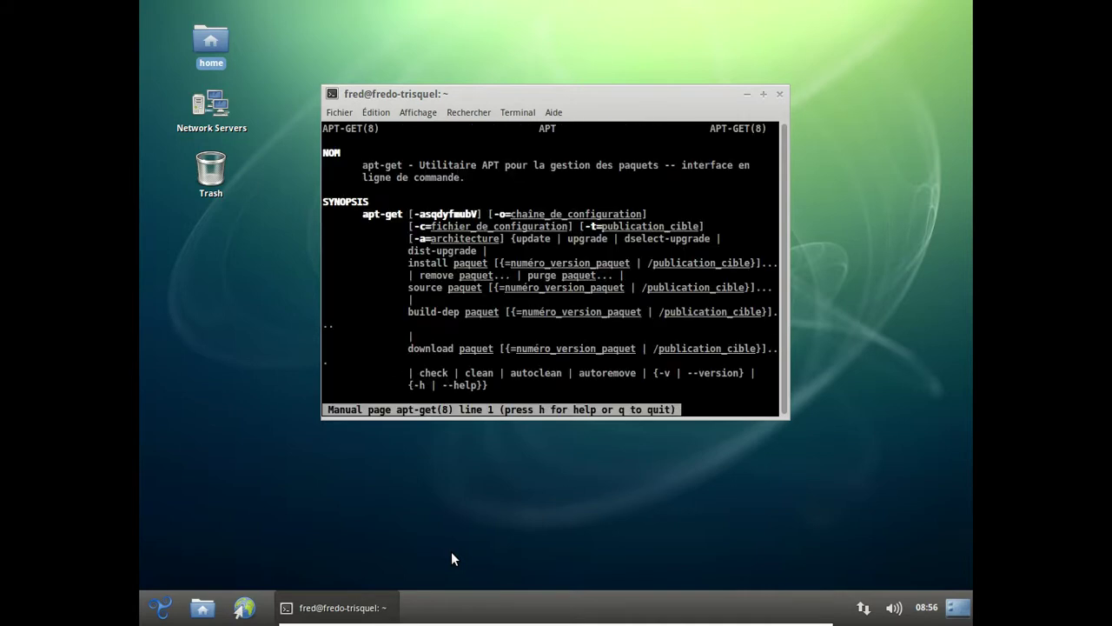
{"action": "key", "text": "Down"}
{"action": "key", "text": "Page_Down"}
{"action": "key", "text": "Page_Down"}
{"action": "key", "text": "Page_Down"}
{"action": "key", "text": "Page_Down"}
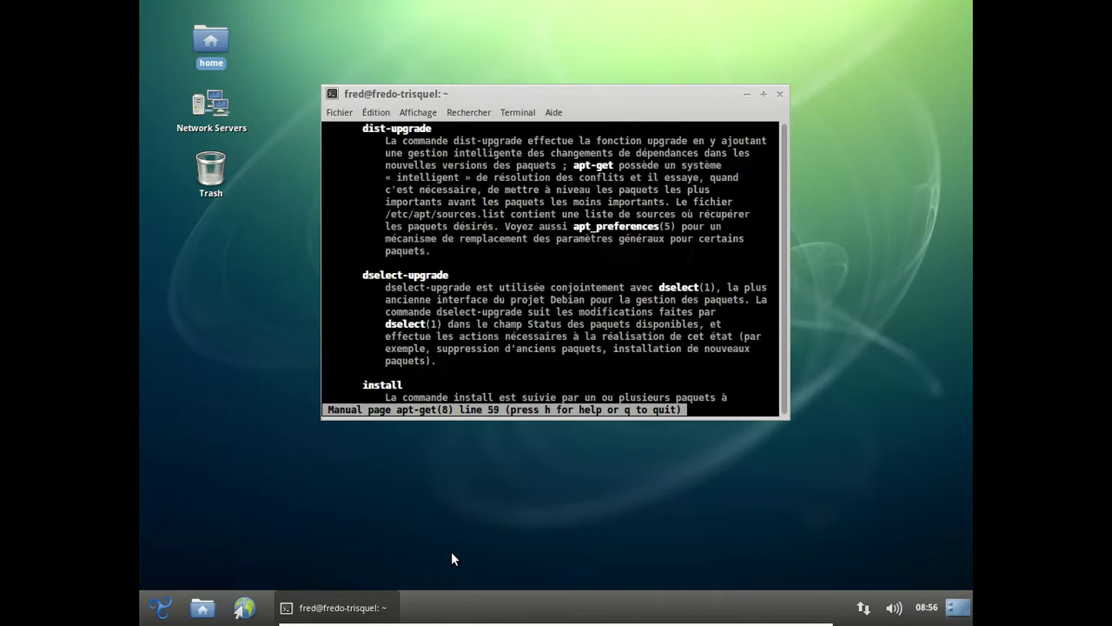
{"action": "key", "text": "Page_Down"}
{"action": "key", "text": "Page_Down"}
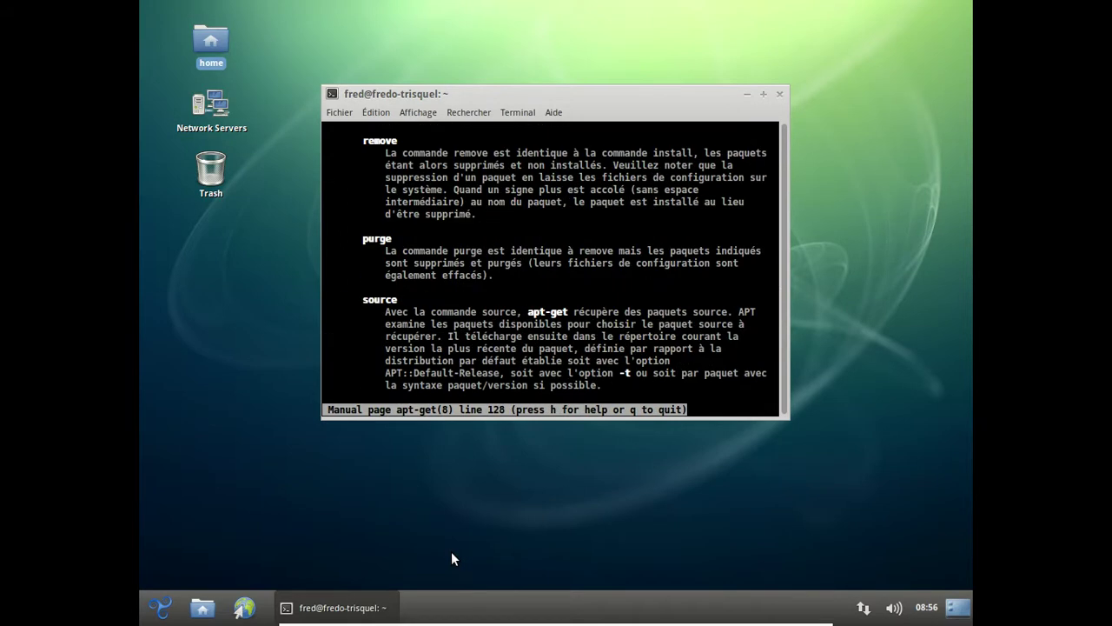
{"action": "key", "text": "Page_Down"}
{"action": "key", "text": "Page_Down"}
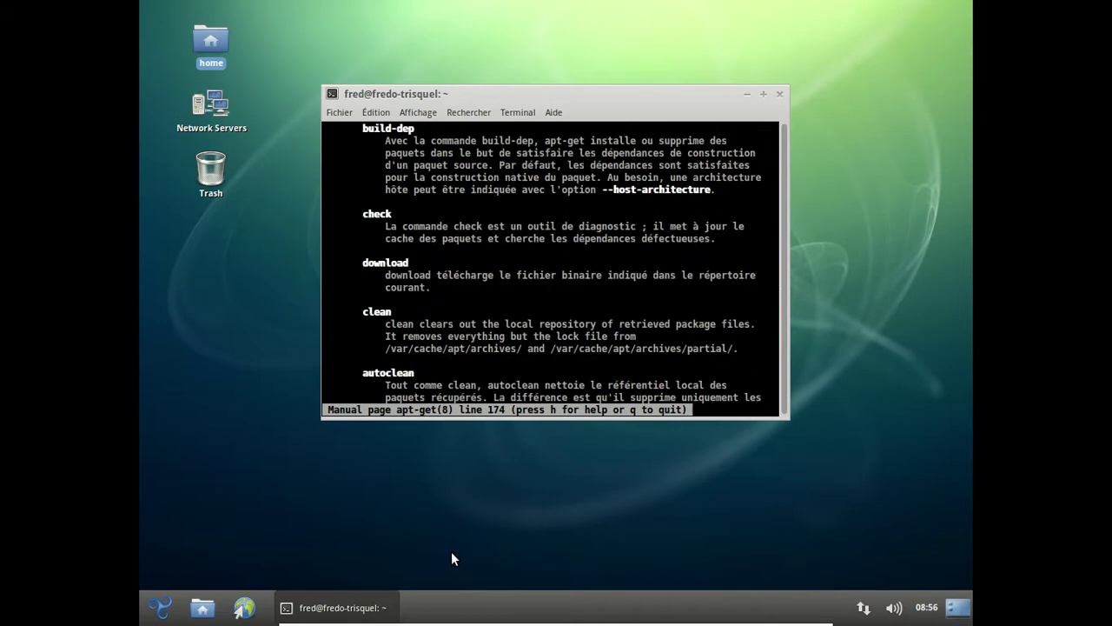
{"action": "key", "text": "q"}
Step: Check which manual pages have names beginning with apt-s, and clear the command line
{"action": "key", "text": "Up"}
{"action": "key", "text": "BackSpace"}
{"action": "key", "text": "BackSpace"}
{"action": "key", "text": "BackSpace"}
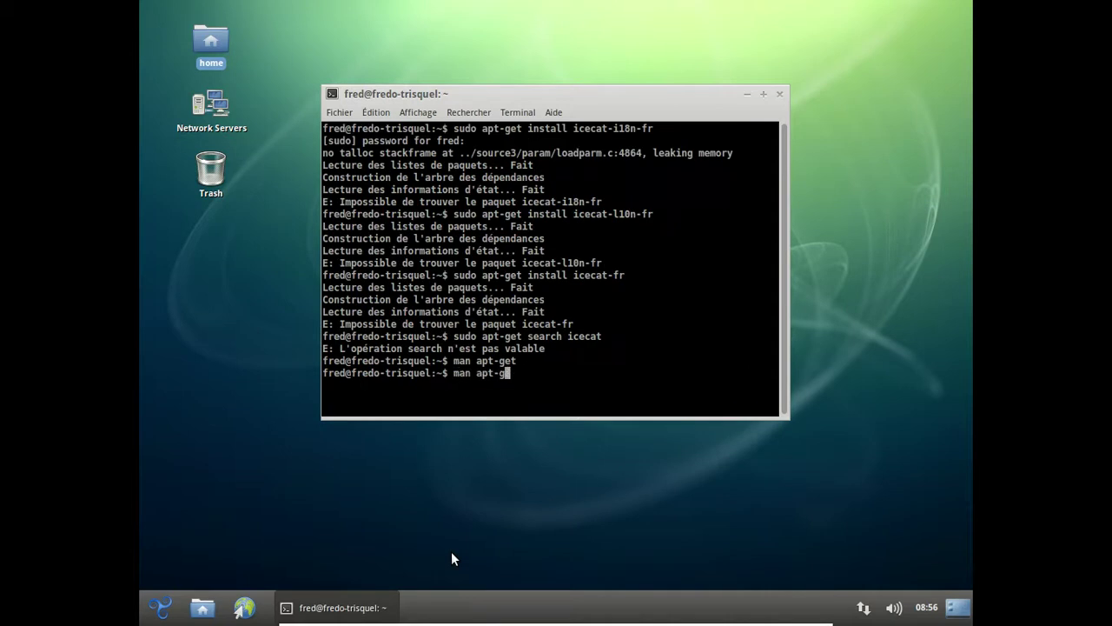
{"action": "type", "text": "se"}
{"action": "key", "text": "Tab"}
{"action": "key", "text": "BackSpace"}
{"action": "key", "text": "BackSpace"}
{"action": "key", "text": "BackSpace"}
{"action": "key", "text": "BackSpace"}
{"action": "key", "text": "BackSpace"}
{"action": "key", "text": "BackSpace"}
{"action": "key", "text": "BackSpace"}
{"action": "type", "text": "g"}
{"action": "key", "text": "BackSpace"}
{"action": "type", "text": "s"}
{"action": "key", "text": "Tab"}
{"action": "key", "text": "Tab"}
{"action": "key", "text": "BackSpace"}
{"action": "key", "text": "BackSpace"}
{"action": "key", "text": "BackSpace"}
{"action": "key", "text": "BackSpace"}
{"action": "key", "text": "BackSpace"}
{"action": "key", "text": "BackSpace"}
{"action": "key", "text": "BackSpace"}
{"action": "key", "text": "BackSpace"}
{"action": "key", "text": "BackSpace"}
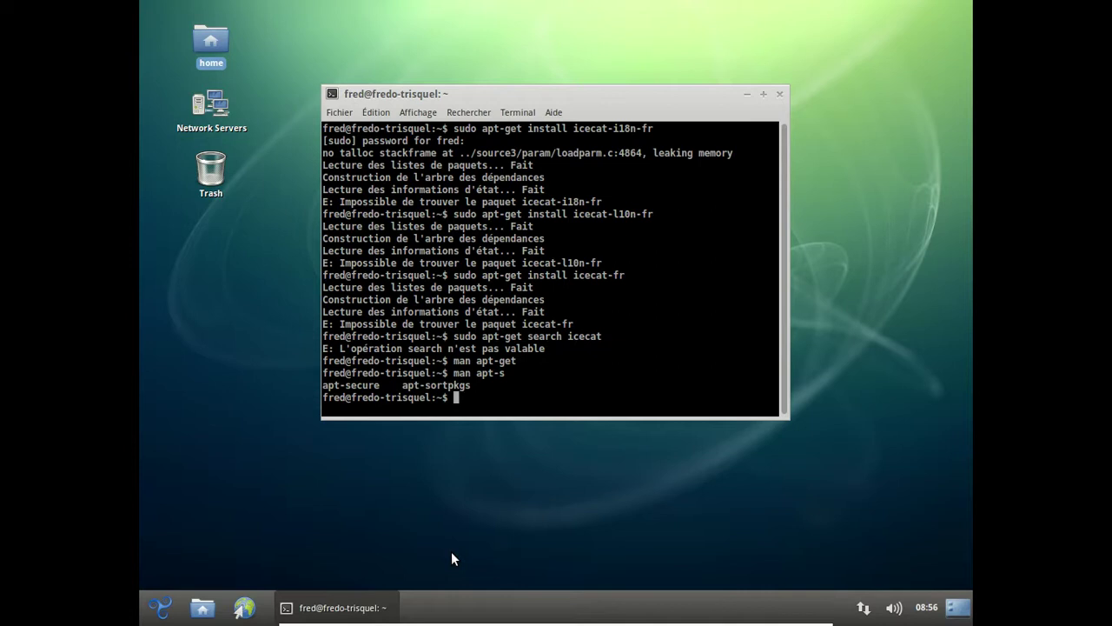
Step: Check the apt manual page for its search command, and run apt search icecat
{"action": "type", "text": "man apt"}
{"action": "key", "text": "Return"}
{"action": "key", "text": "space"}
{"action": "key", "text": "space"}
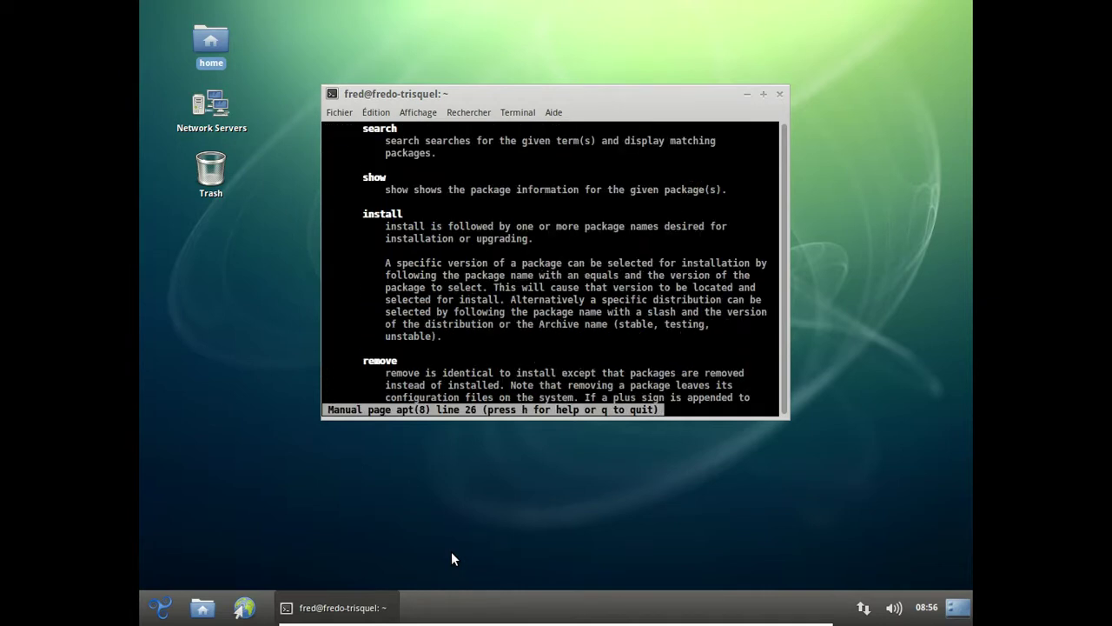
{"action": "key", "text": "b"}
{"action": "type", "text": "quel:~$"}
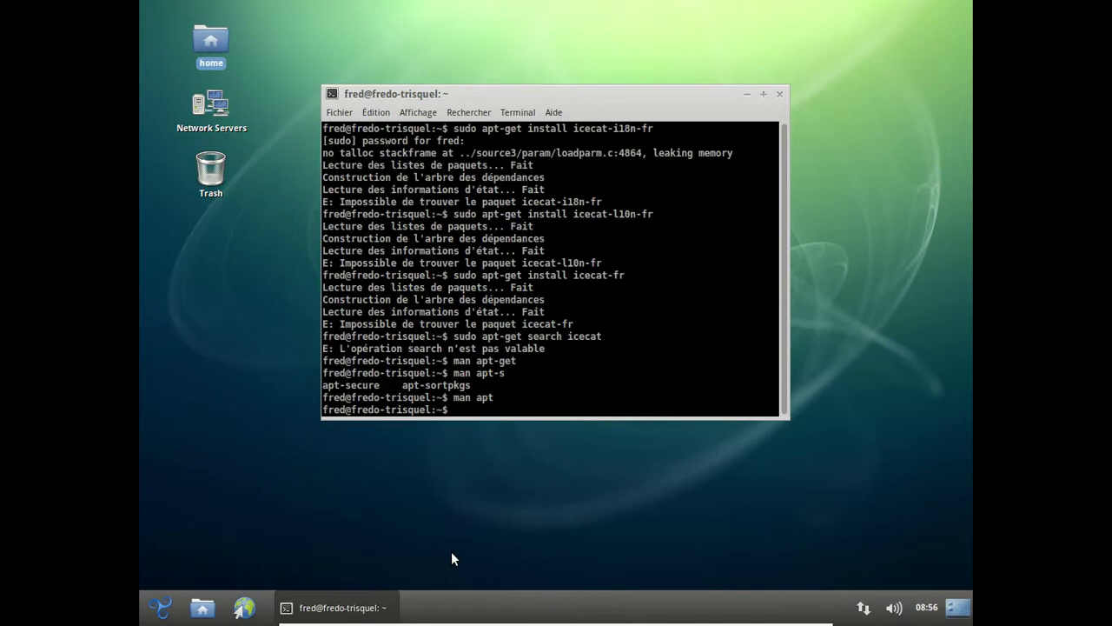
{"action": "type", "text": " apt search icecat"}
{"action": "key", "text": "Return"}
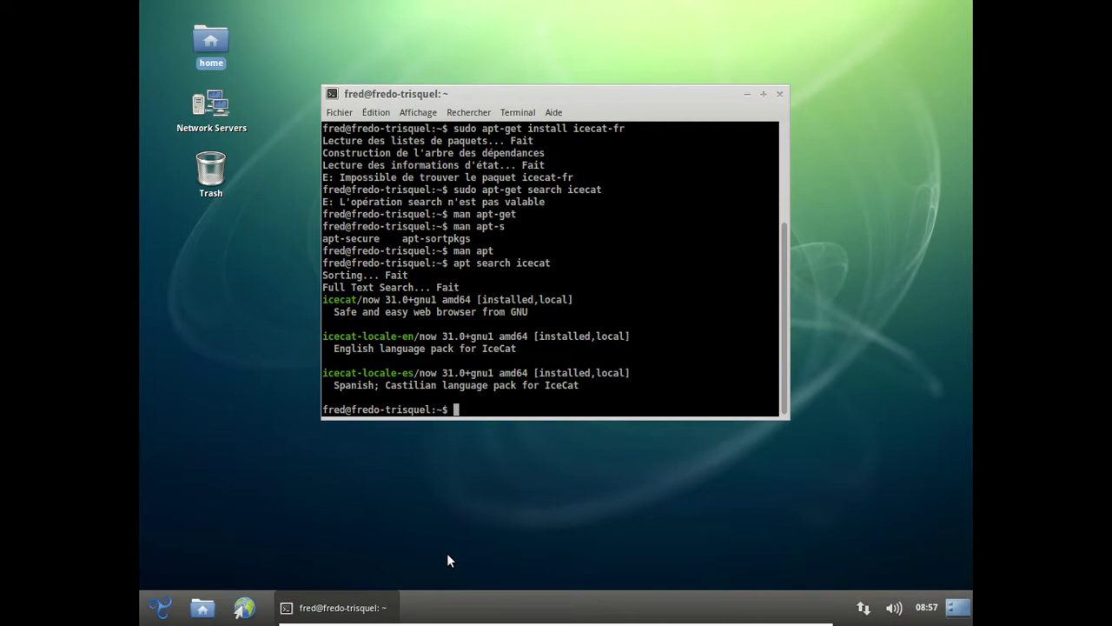
Step: Launch the IceCat browser and try to open dev.trisquel.info
{"action": "left_click", "coordinate": [246, 607]}
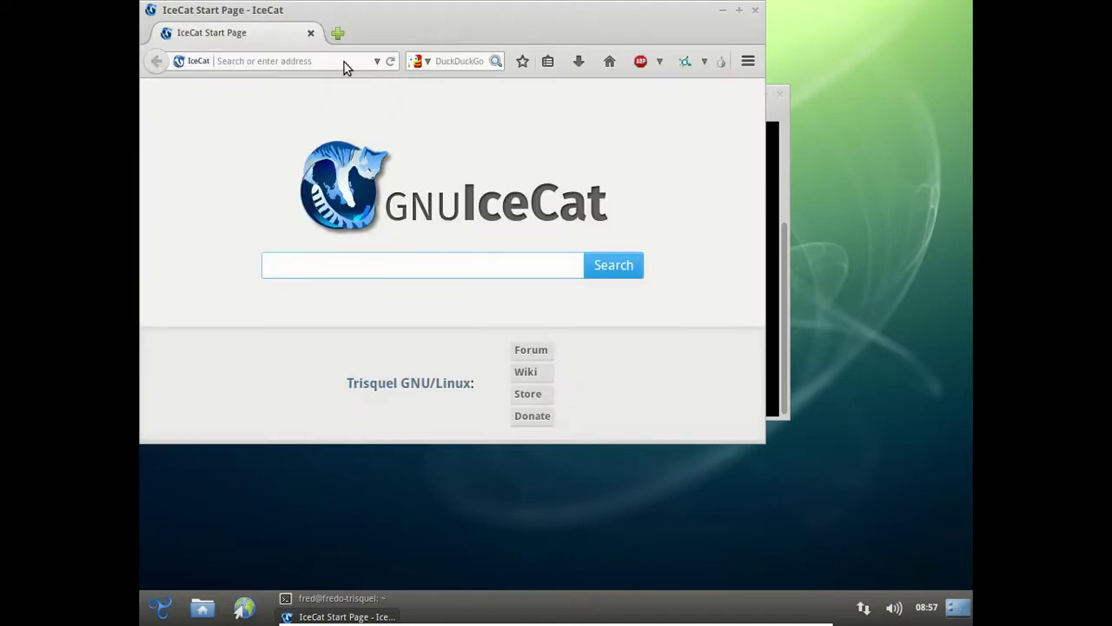
{"action": "left_click", "coordinate": [305, 62]}
{"action": "type", "text": "/"}
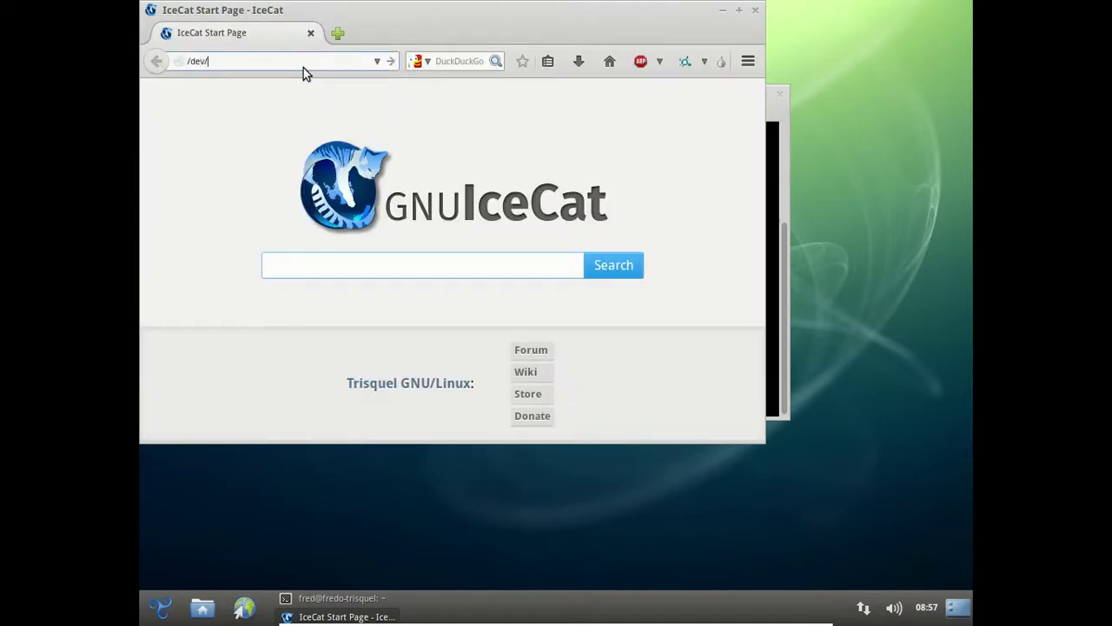
{"action": "key", "text": "BackSpace"}
{"action": "type", "text": "dev.trisquel.info"}
{"action": "key", "text": "Escape"}
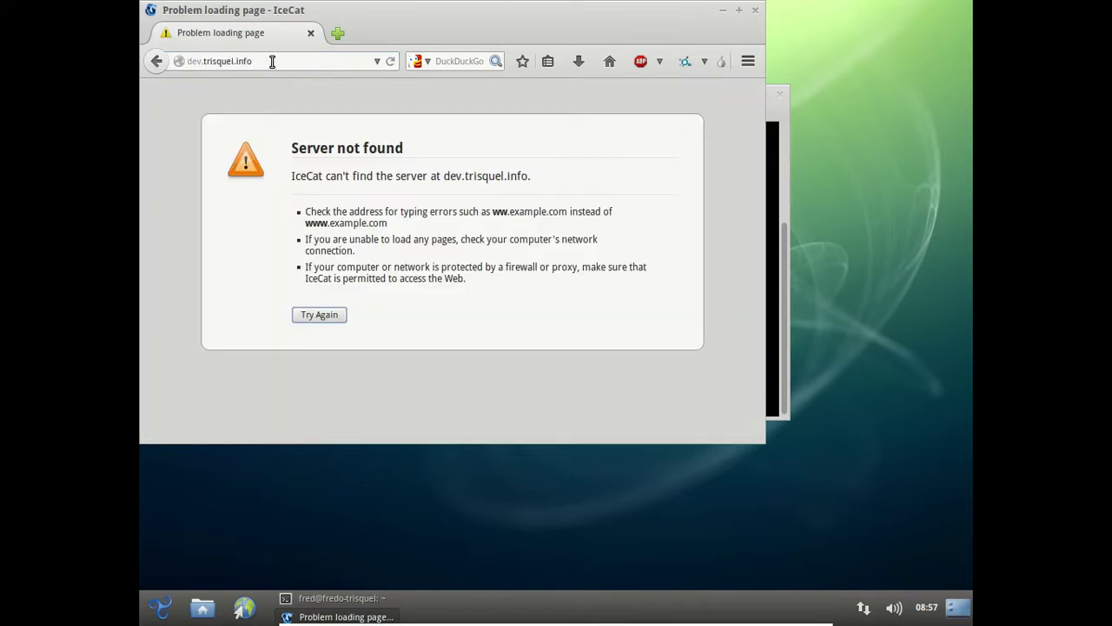
Step: Remove the dev. prefix from the address and load trisquel.info
{"action": "left_click_drag", "start_coordinate": [204, 61], "coordinate": [180, 61]}
{"action": "key", "text": "BackSpace"}
{"action": "key", "text": "Return"}
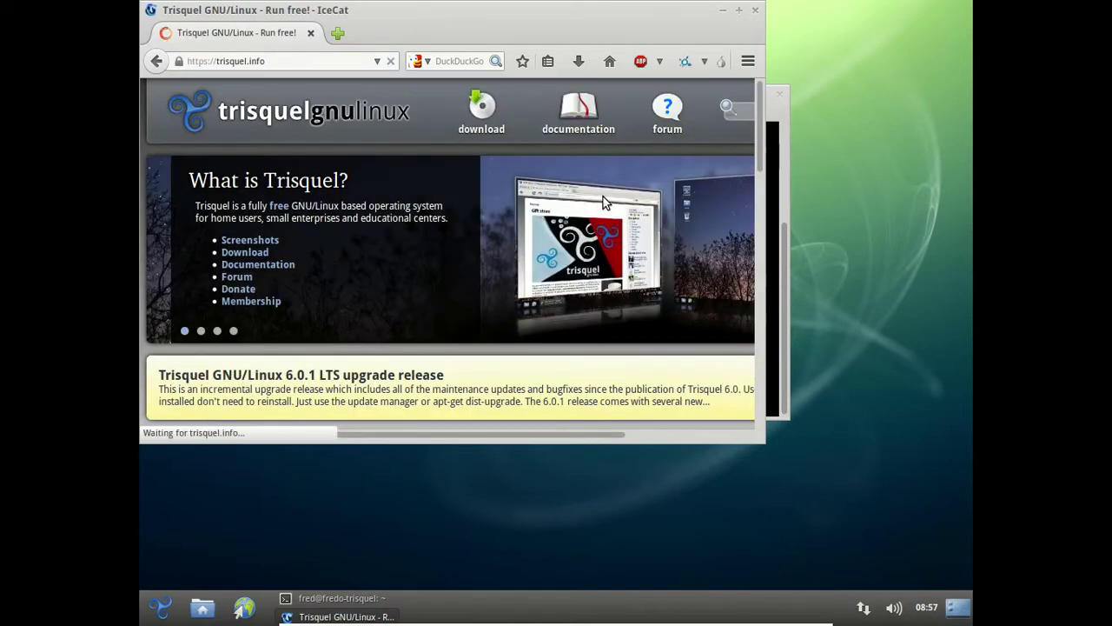
Step: Open the site's download page and enlarge the browser window to view the edition and mirror choices
{"action": "left_click", "coordinate": [501, 135]}
{"action": "left_click_drag", "start_coordinate": [768, 442], "coordinate": [888, 575]}
{"action": "scroll", "coordinate": [520, 307], "scroll_direction": "down", "scroll_amount": 3}
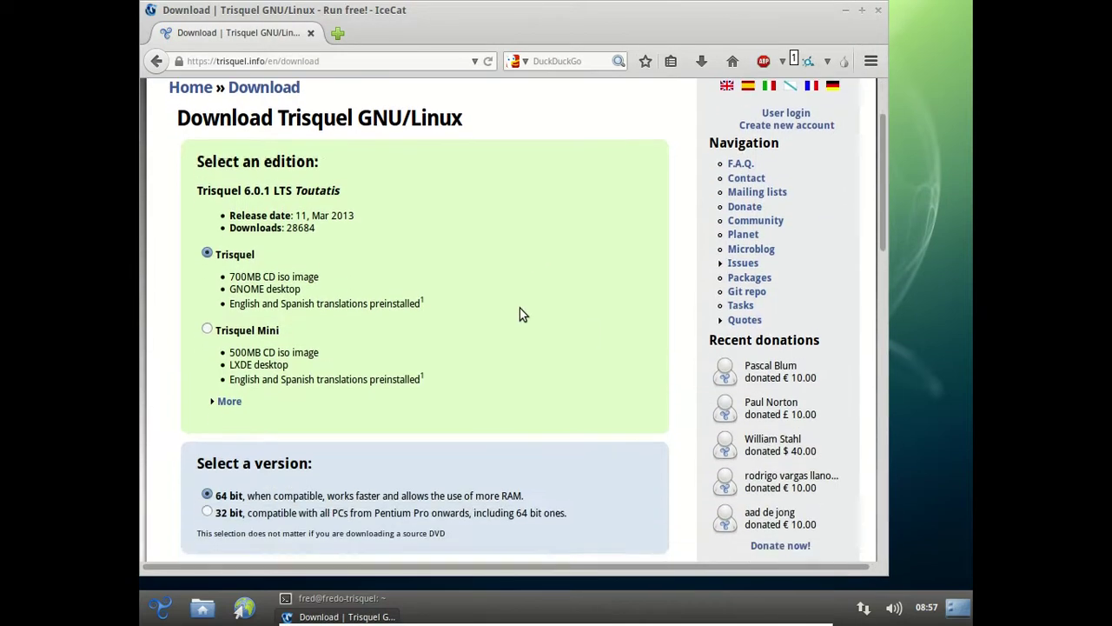
{"action": "scroll", "coordinate": [519, 307], "scroll_direction": "down", "scroll_amount": 5}
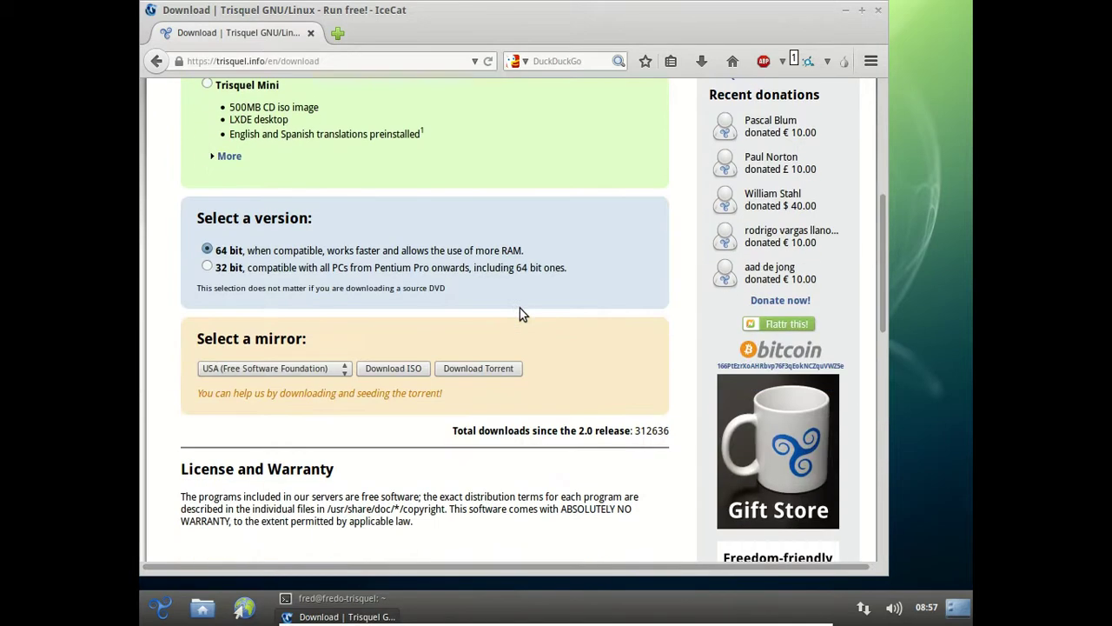
Step: Set the download mirror to Spain (cdimage.trisquel.info) and request the 64 bit Trisquel ISO
{"action": "left_click", "coordinate": [315, 369]}
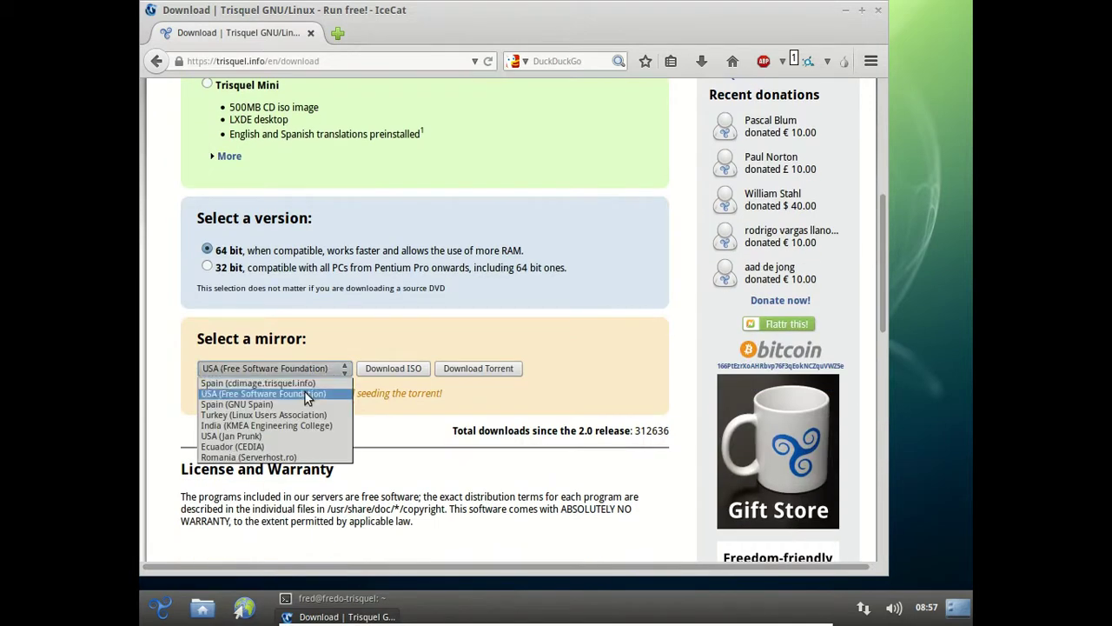
{"action": "left_click", "coordinate": [305, 392]}
{"action": "left_click", "coordinate": [312, 373]}
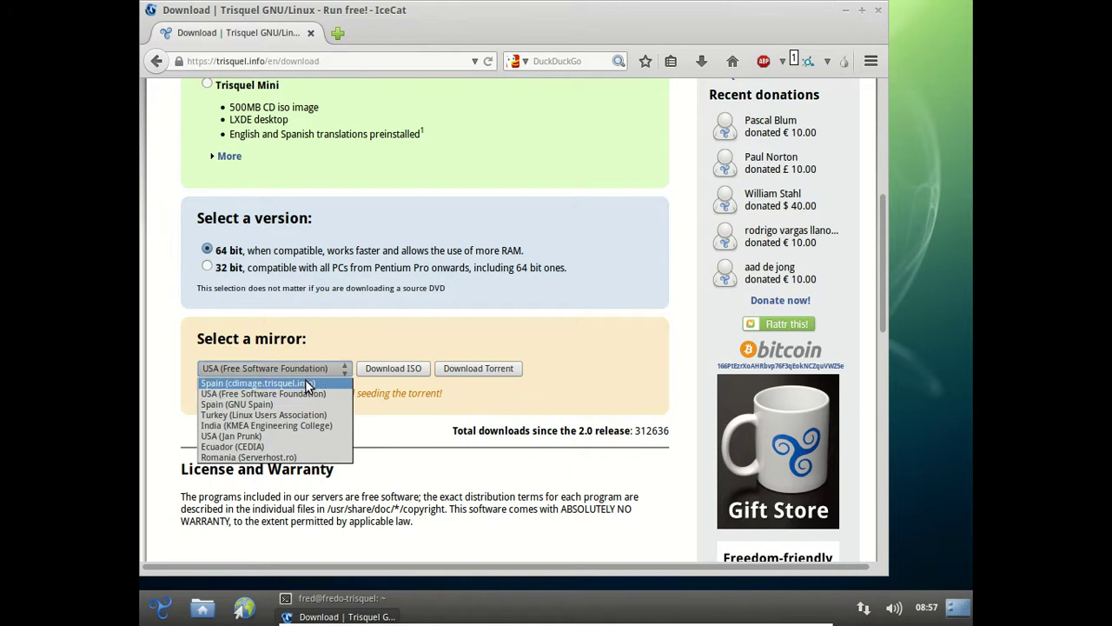
{"action": "left_click", "coordinate": [305, 380]}
{"action": "left_click", "coordinate": [367, 369]}
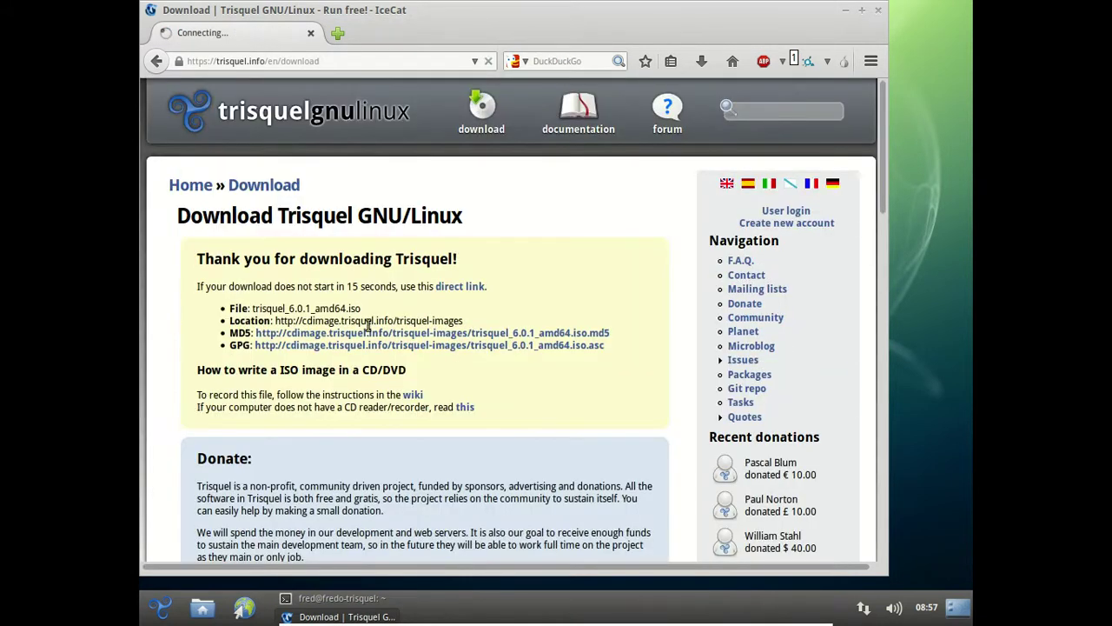
{"action": "left_click_drag", "start_coordinate": [276, 321], "coordinate": [360, 325]}
{"action": "left_click", "coordinate": [565, 376]}
{"action": "left_click_drag", "start_coordinate": [480, 322], "coordinate": [276, 320]}
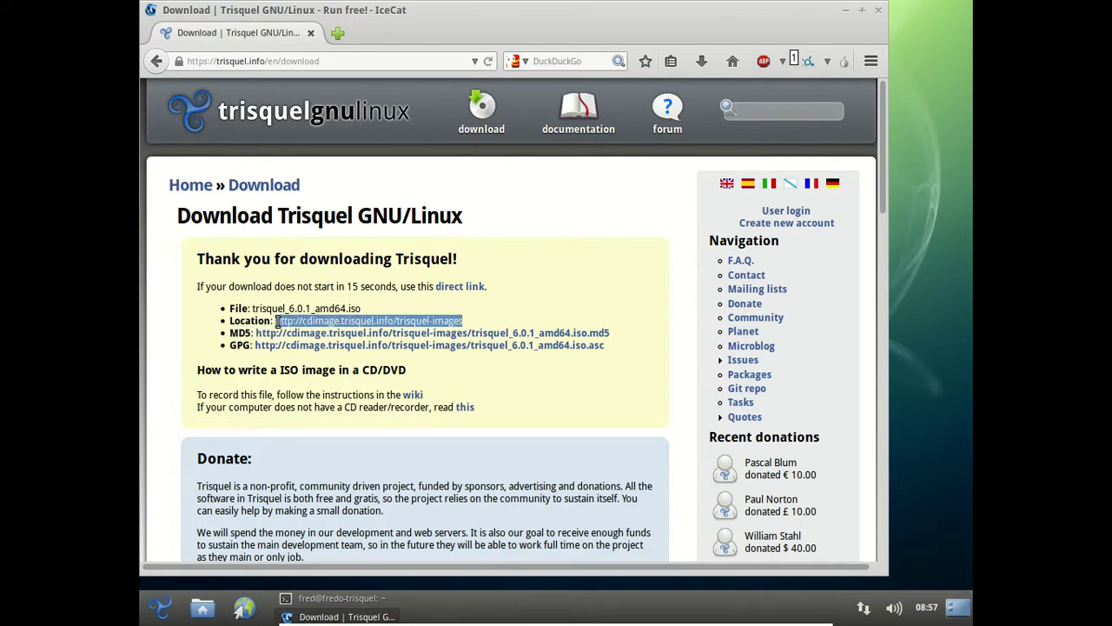
{"action": "key", "text": "ctrl+c"}
{"action": "key", "text": "ctrl+t"}
{"action": "key", "text": "ctrl+v"}
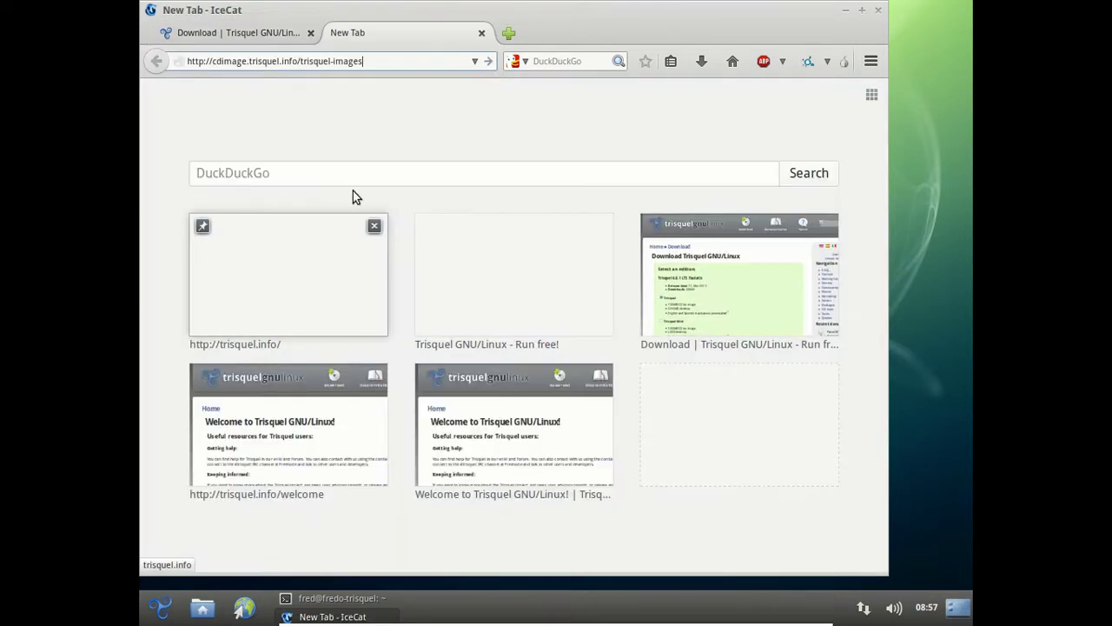
{"action": "key", "text": "BackSpace"}
{"action": "type", "text": "s/"}
{"action": "key", "text": "Return"}
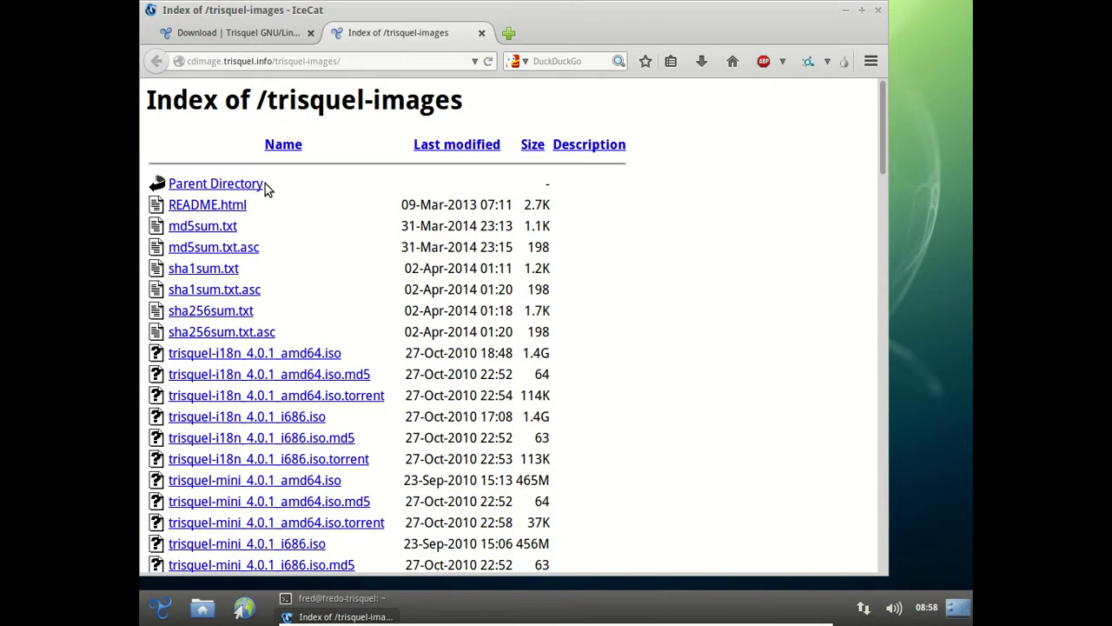
Step: Go up to the cdimage archive's parent directory and follow its link to devel.trisquel.info
{"action": "left_click", "coordinate": [259, 186]}
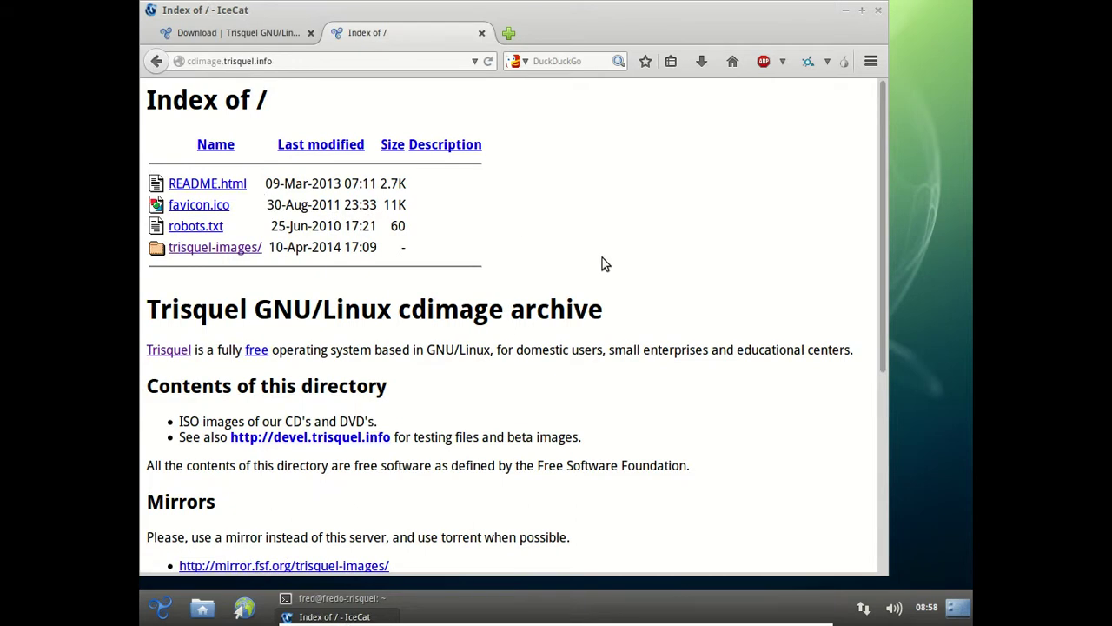
{"action": "scroll", "coordinate": [539, 313], "scroll_direction": "down", "scroll_amount": 2}
{"action": "left_click", "coordinate": [343, 341]}
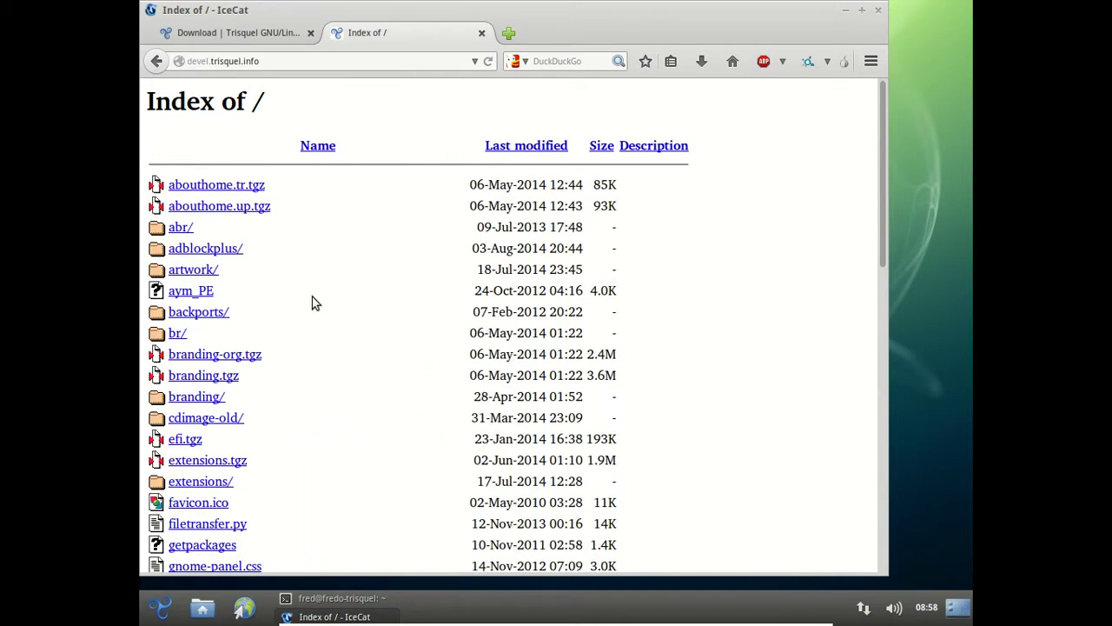
Step: Browse the devel.trisquel.info index down to the icecat/belenos/pool/main/i/icecat folder
{"action": "scroll", "coordinate": [314, 297], "scroll_direction": "down", "scroll_amount": 1}
{"action": "scroll", "coordinate": [315, 301], "scroll_direction": "down", "scroll_amount": 10}
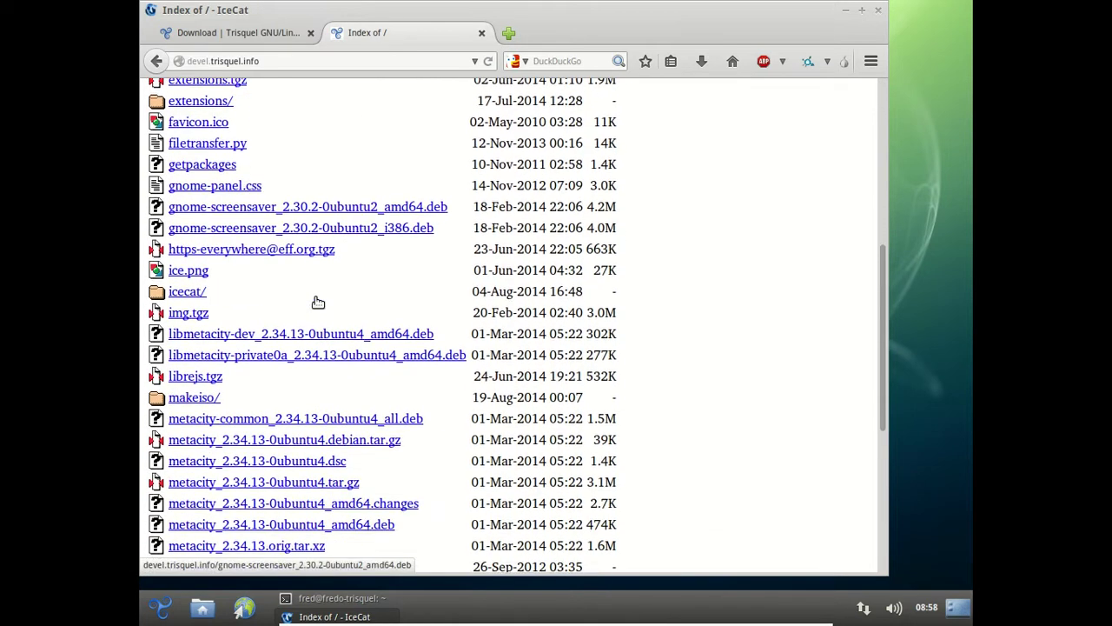
{"action": "left_click", "coordinate": [200, 136]}
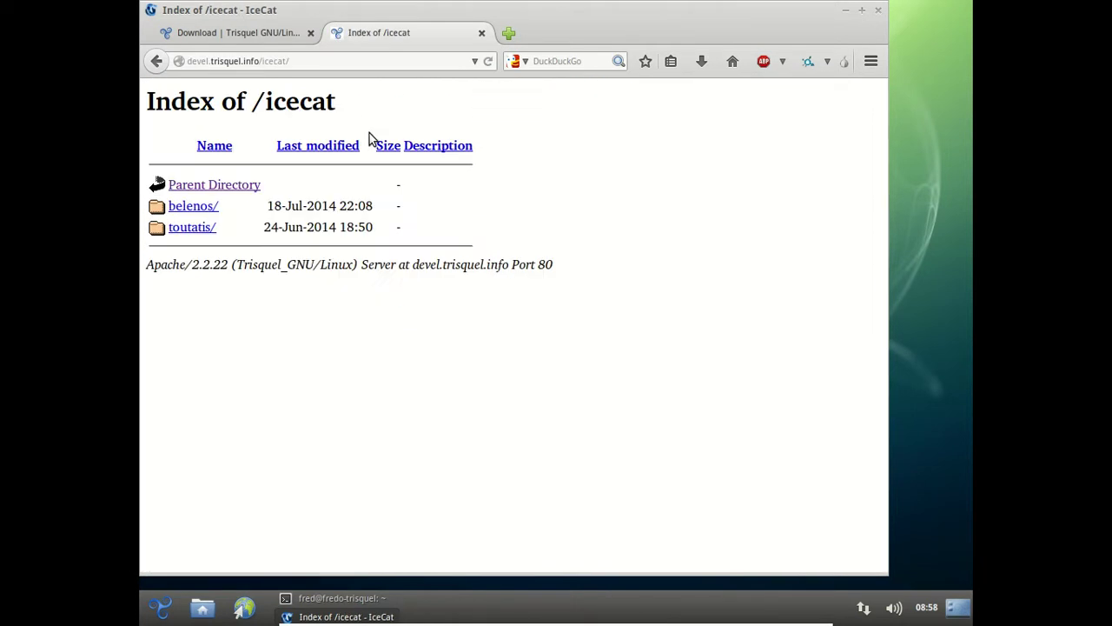
{"action": "left_click", "coordinate": [206, 208]}
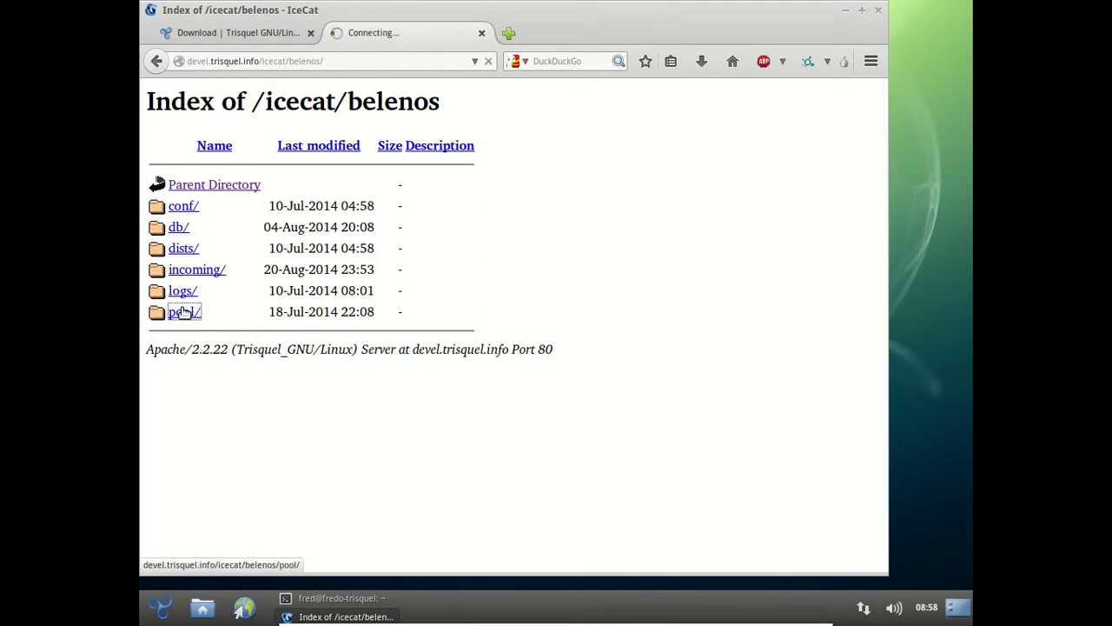
{"action": "left_click", "coordinate": [183, 312]}
{"action": "left_click", "coordinate": [185, 206]}
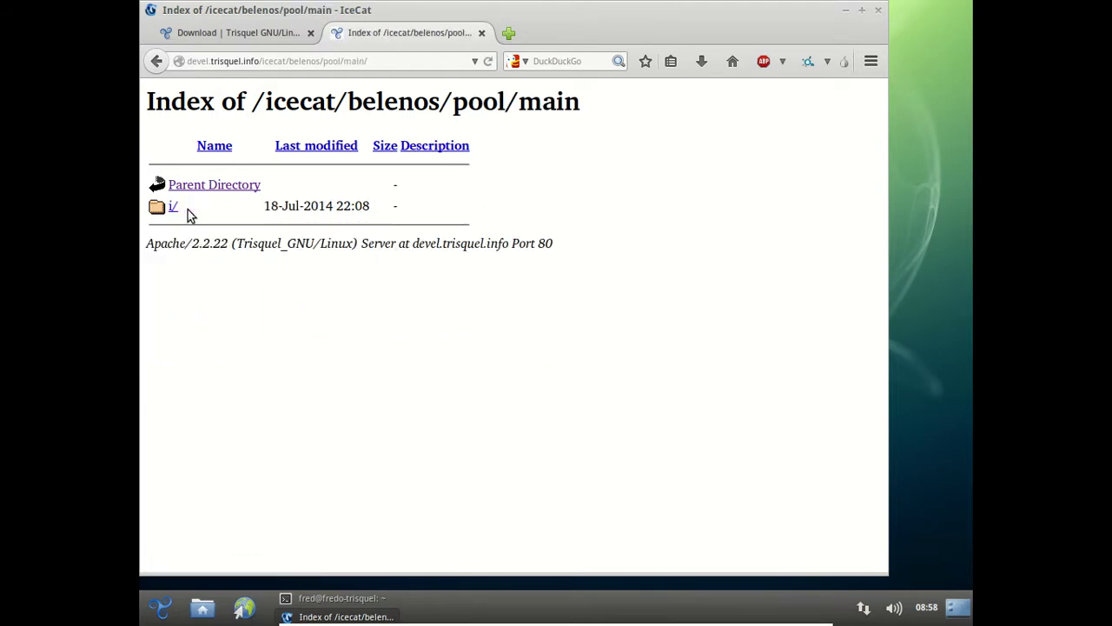
{"action": "left_click", "coordinate": [176, 207]}
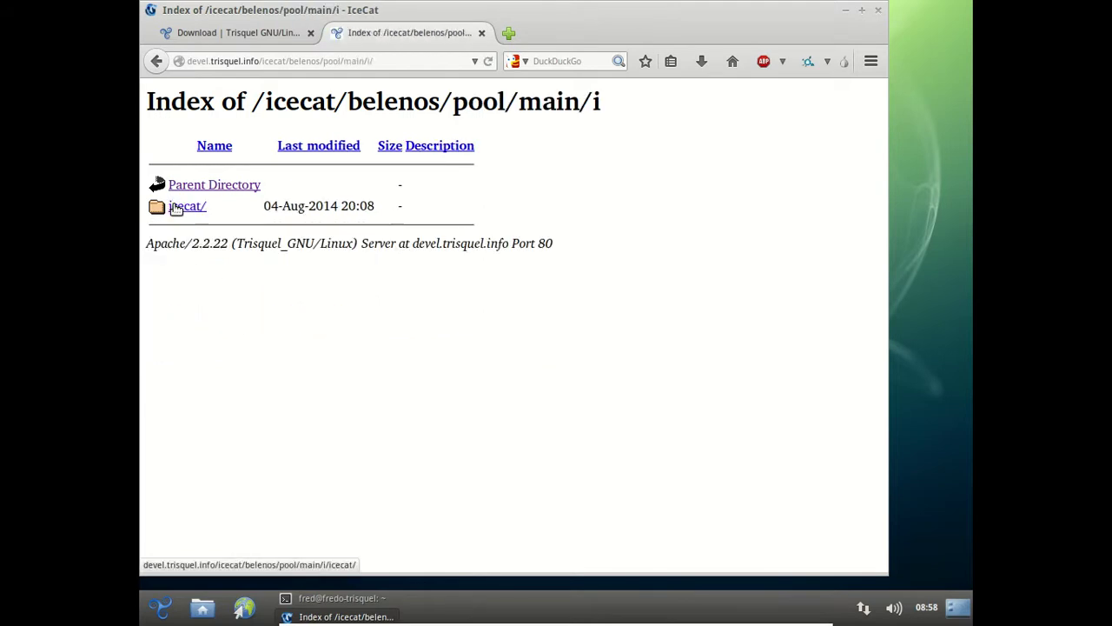
{"action": "left_click", "coordinate": [175, 209]}
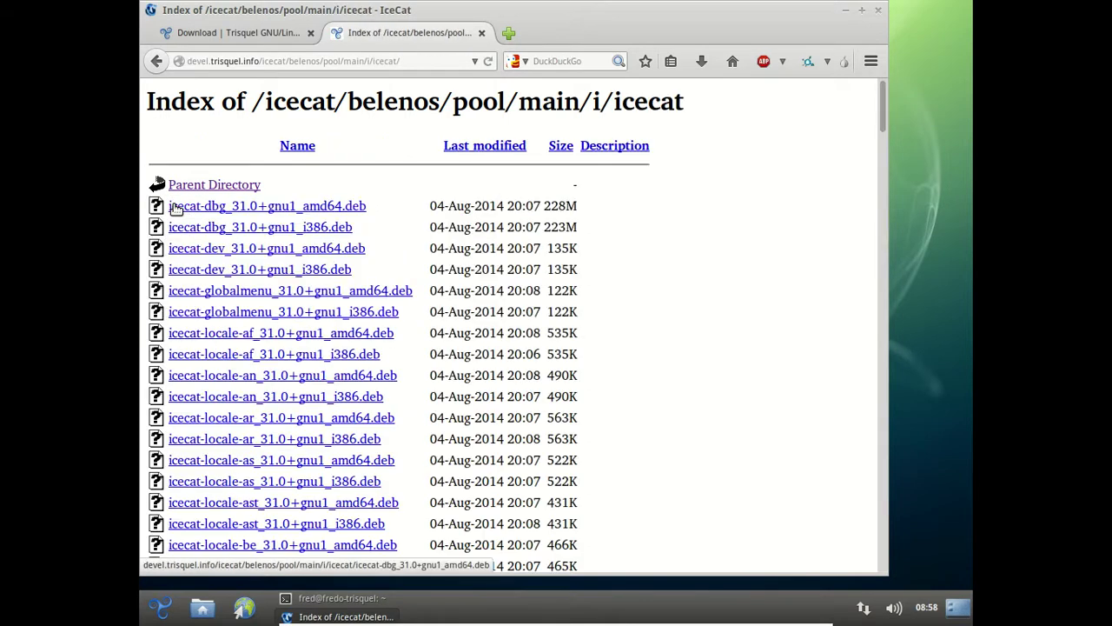
Step: Find the French locale package icecat-locale-fr_31.0+gnu1_amd64.deb and save it, making saving automatic for this file type
{"action": "scroll", "coordinate": [691, 232], "scroll_direction": "down", "scroll_amount": 4}
{"action": "scroll", "coordinate": [698, 237], "scroll_direction": "down", "scroll_amount": 8}
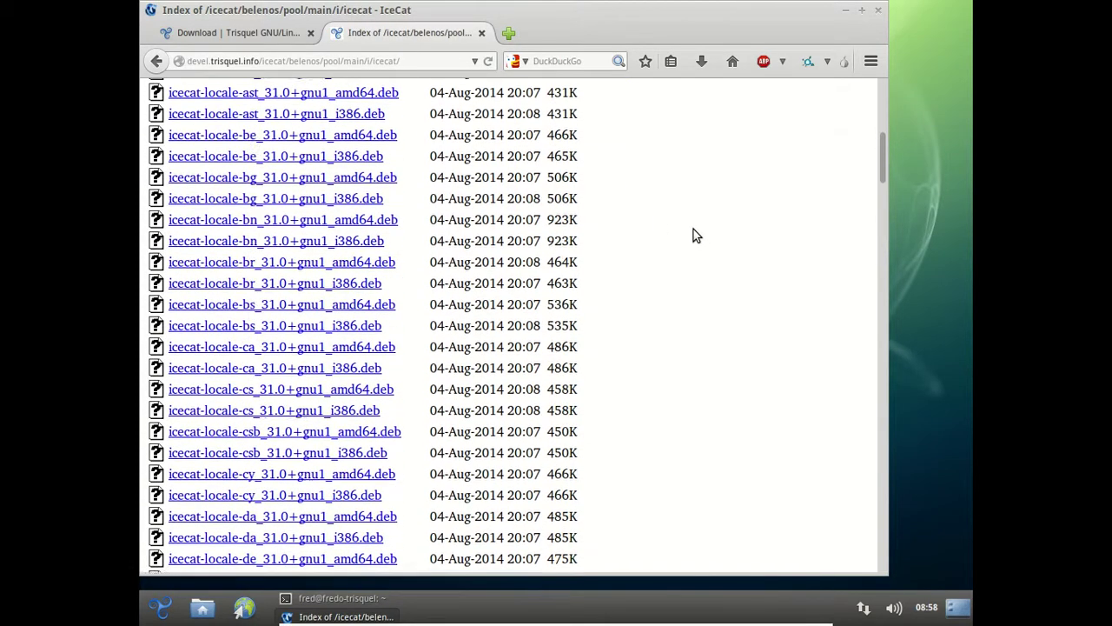
{"action": "scroll", "coordinate": [696, 235], "scroll_direction": "down", "scroll_amount": 3}
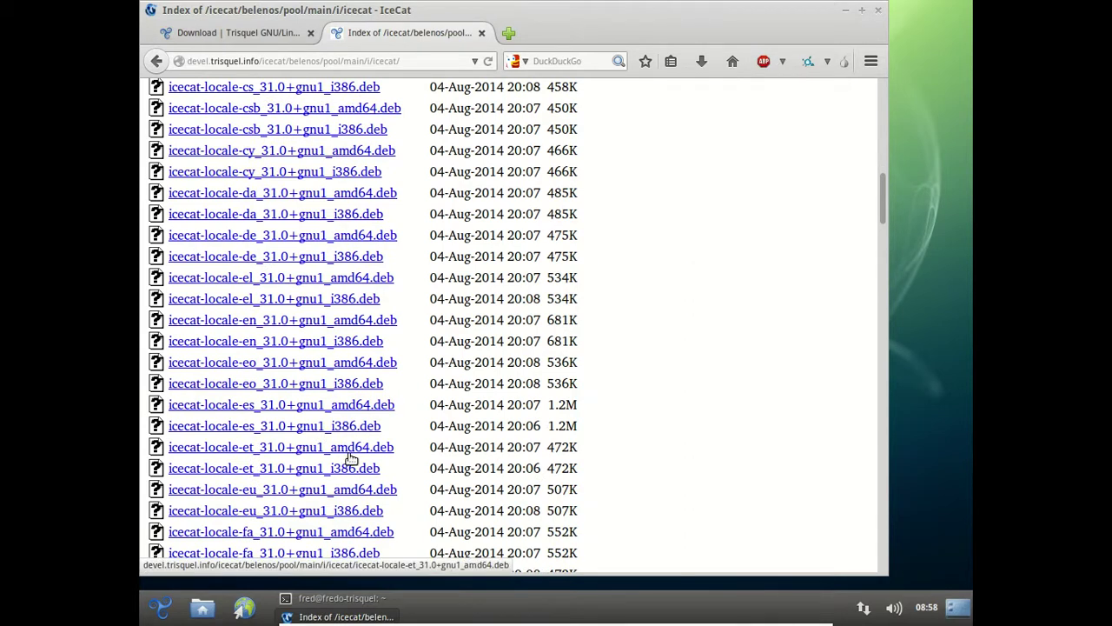
{"action": "scroll", "coordinate": [346, 456], "scroll_direction": "up", "scroll_amount": 15}
{"action": "scroll", "coordinate": [352, 459], "scroll_direction": "down", "scroll_amount": 4}
{"action": "scroll", "coordinate": [352, 459], "scroll_direction": "down", "scroll_amount": 8}
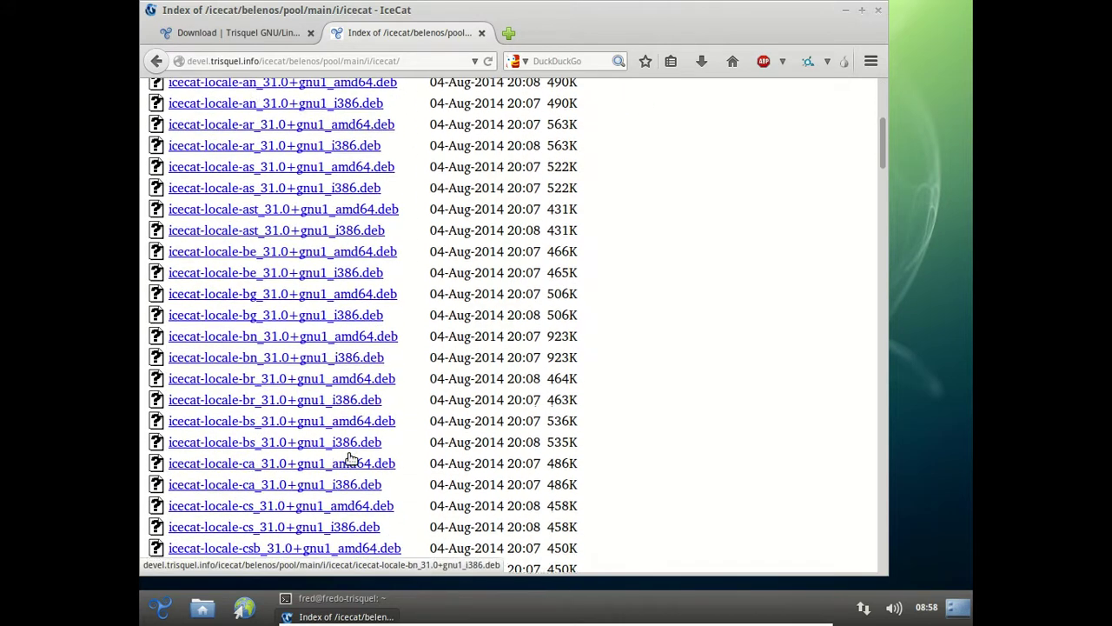
{"action": "scroll", "coordinate": [350, 458], "scroll_direction": "down", "scroll_amount": 5}
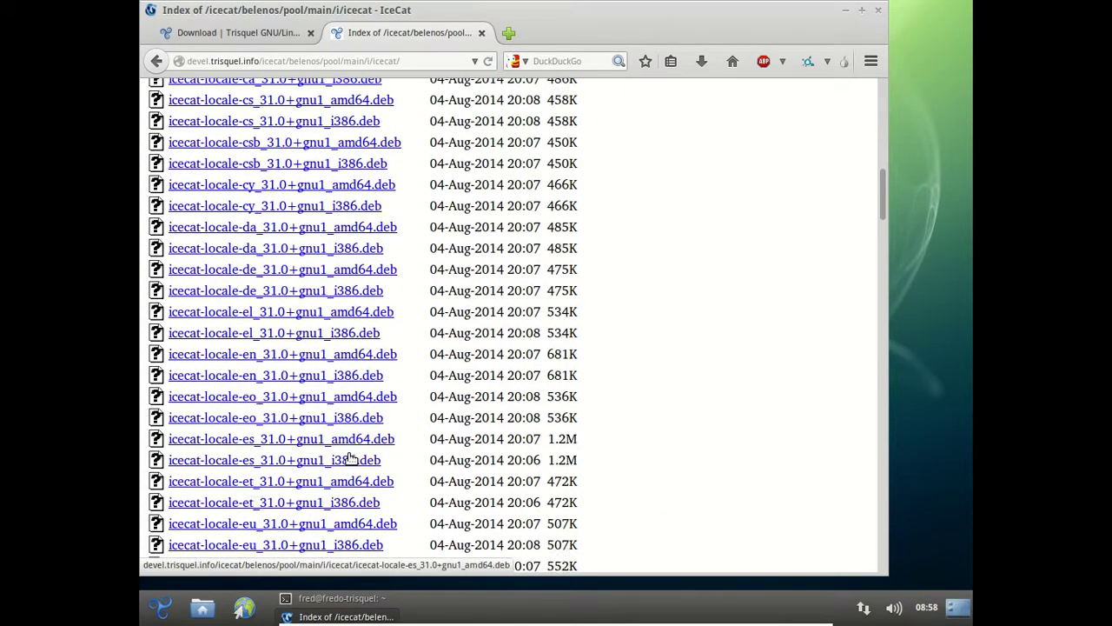
{"action": "left_click", "coordinate": [334, 474]}
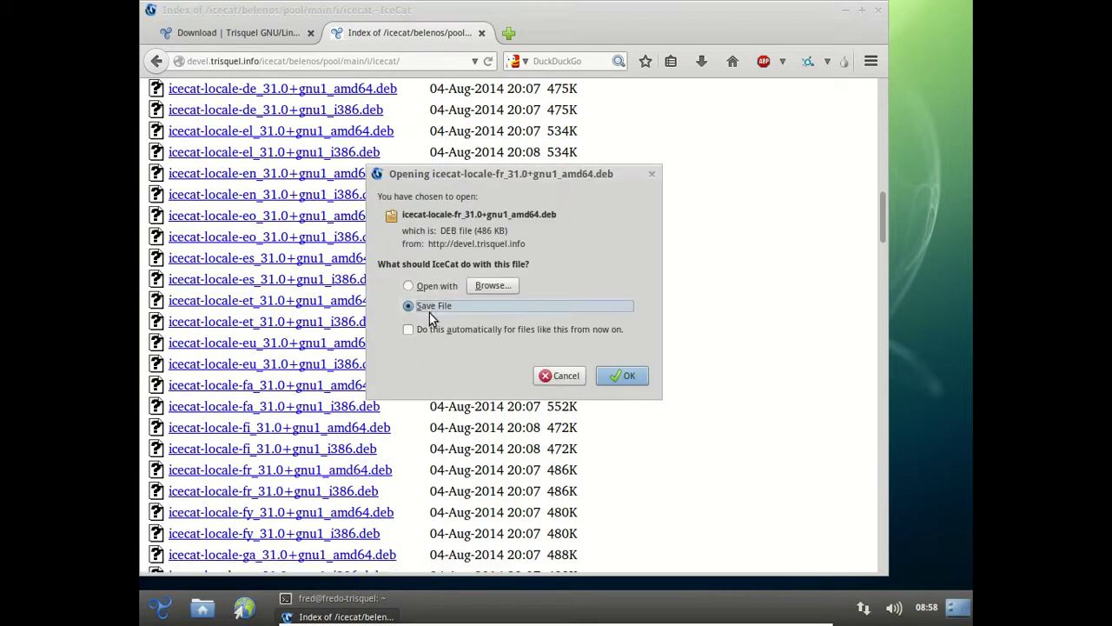
{"action": "left_click", "coordinate": [423, 328]}
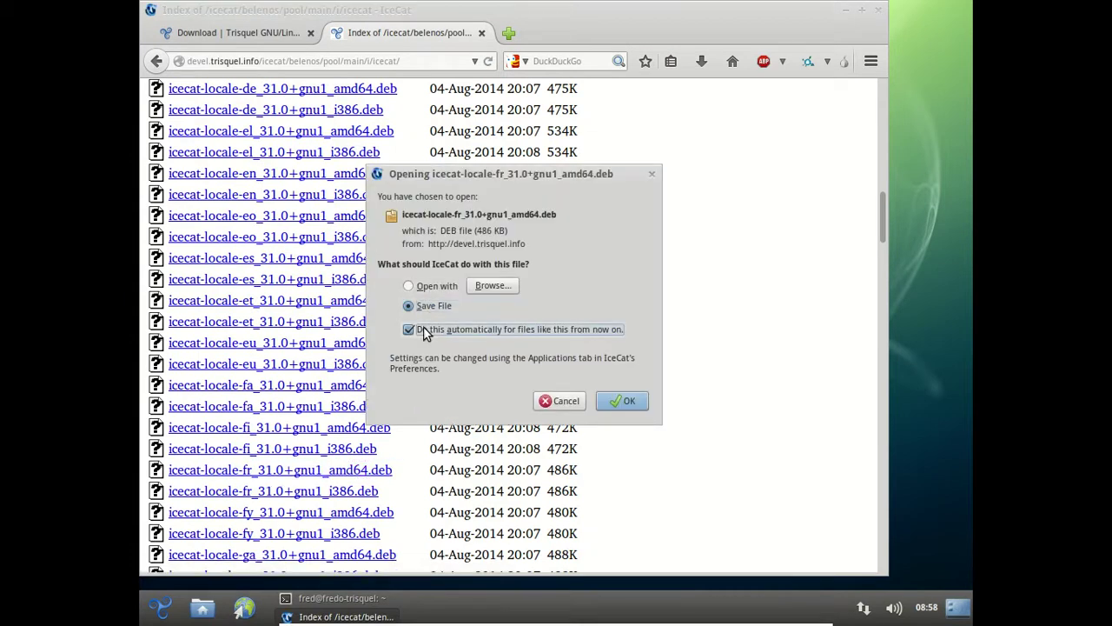
{"action": "left_click", "coordinate": [624, 402]}
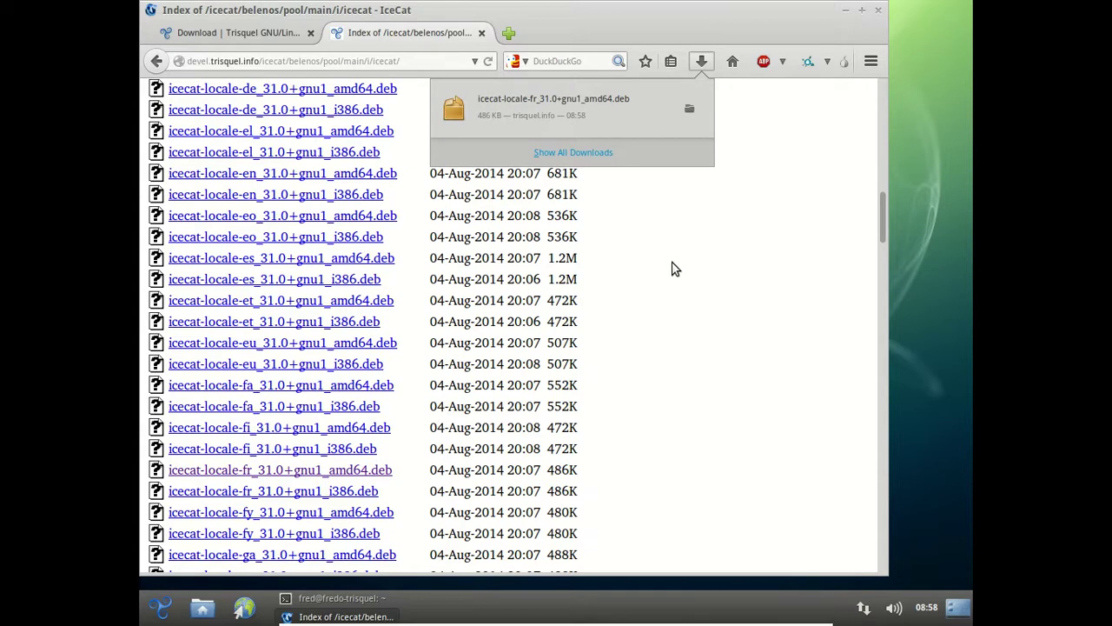
Step: Close the browser with all its tabs and refresh the package lists in the terminal with sudo apt-get update
{"action": "left_click", "coordinate": [878, 15]}
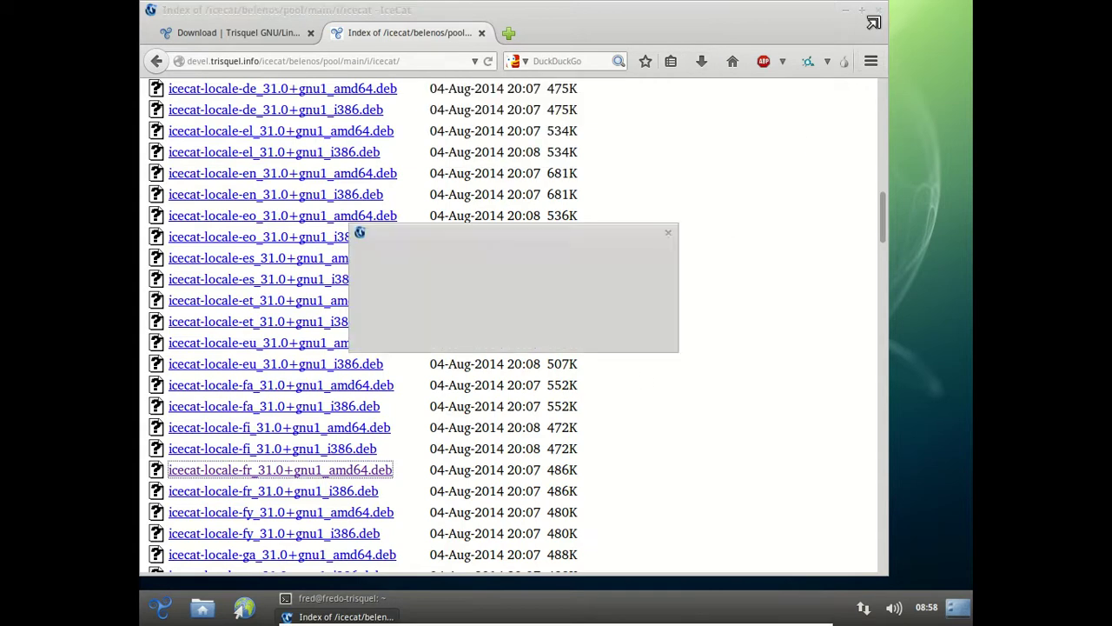
{"action": "left_click", "coordinate": [626, 328]}
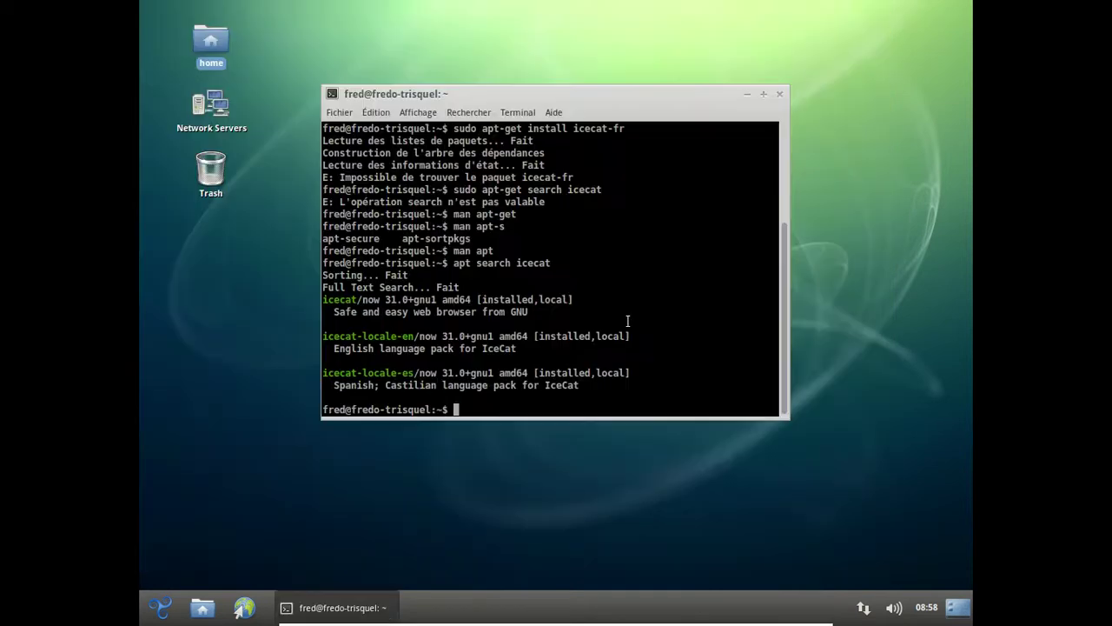
{"action": "type", "text": "sudo apt-get update"}
{"action": "key", "text": "Return"}
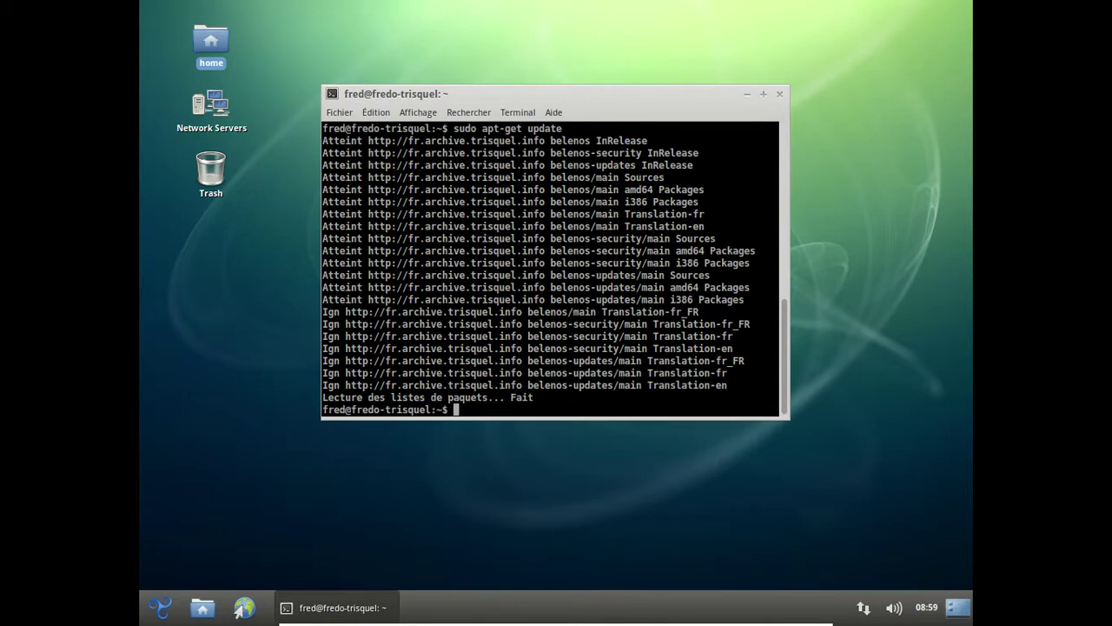
Step: Search the repositories for IceCat packages with apt search icecat | more
{"action": "type", "text": "apt search icecat"}
{"action": "key", "text": "Up"}
{"action": "type", "text": "| lmor"}
{"action": "key", "text": "BackSpace"}
{"action": "key", "text": "BackSpace"}
{"action": "key", "text": "BackSpace"}
{"action": "key", "text": "BackSpace"}
{"action": "type", "text": "more"}
{"action": "key", "text": "Return"}
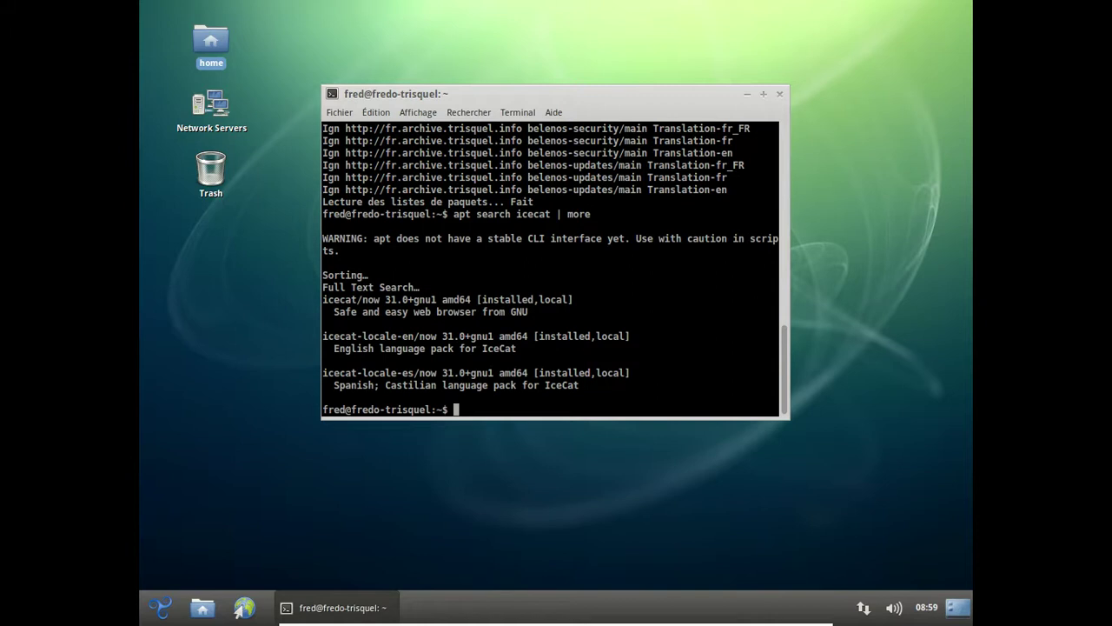
Step: Open /etc/apt/sources.list in nano with sudo and remove the fr. prefix from both belenos main archive addresses
{"action": "type", "text": "sudo nano /etc/apt/sources.list"}
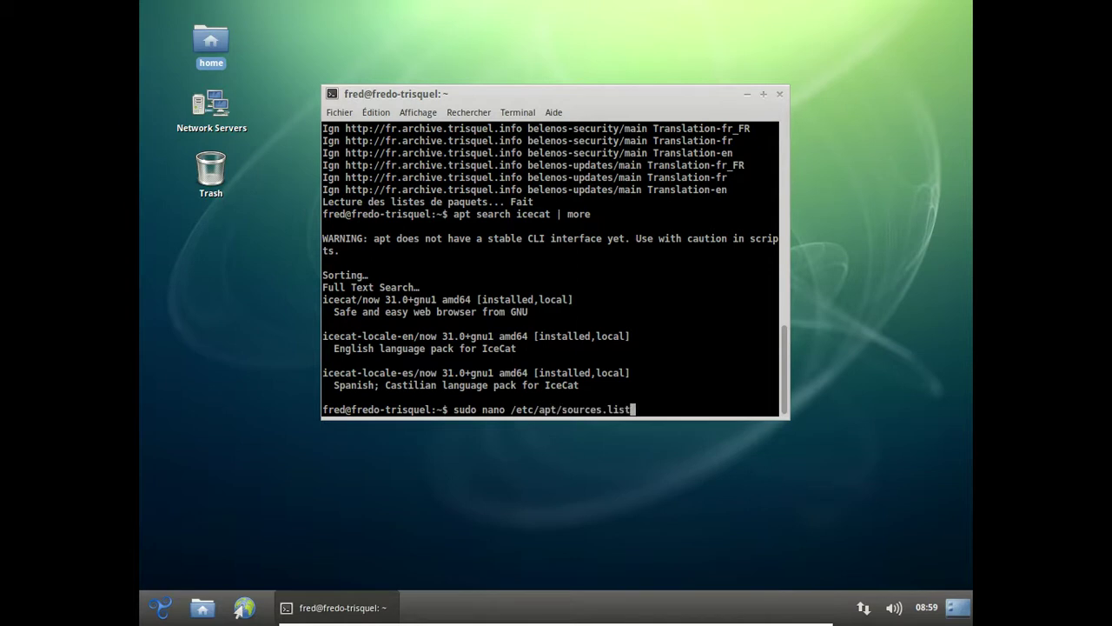
{"action": "key", "text": "Return"}
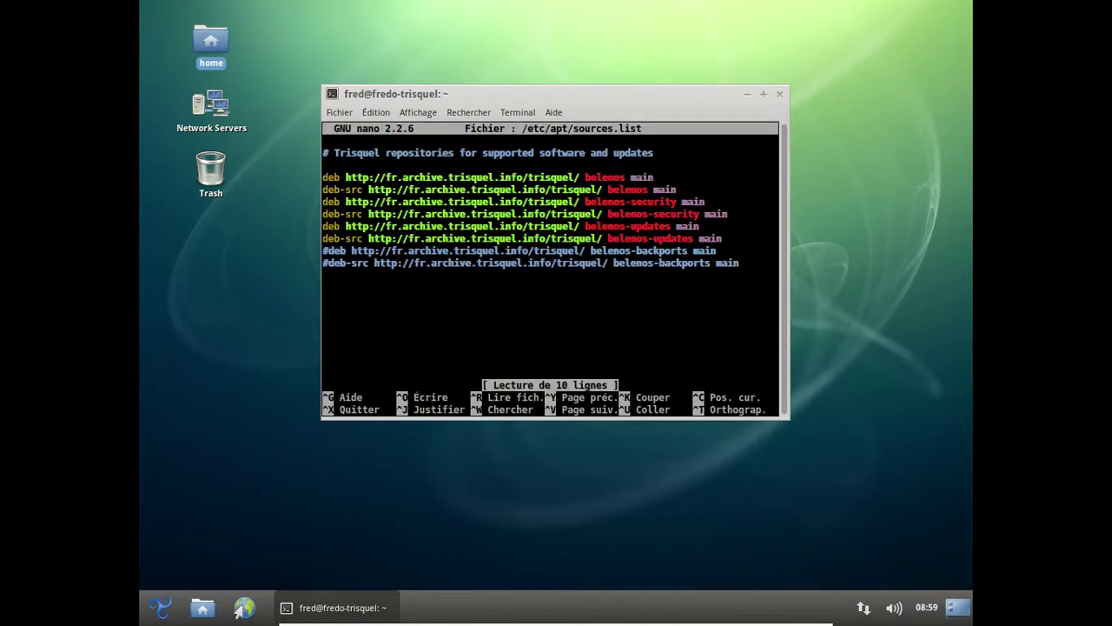
{"action": "key", "text": "Right"}
{"action": "key", "text": "Right"}
{"action": "key", "text": "Right"}
{"action": "key", "text": "Right"}
{"action": "key", "text": "Right"}
{"action": "key", "text": "Right"}
{"action": "key", "text": "Right"}
{"action": "key", "text": "Right"}
{"action": "key", "text": "Right"}
{"action": "key", "text": "Right"}
{"action": "key", "text": "Right"}
{"action": "key", "text": "Delete"}
{"action": "key", "text": "Delete"}
{"action": "key", "text": "Delete"}
{"action": "key", "text": "Down"}
{"action": "key", "text": "Right"}
{"action": "key", "text": "Right"}
{"action": "key", "text": "Right"}
{"action": "key", "text": "Right"}
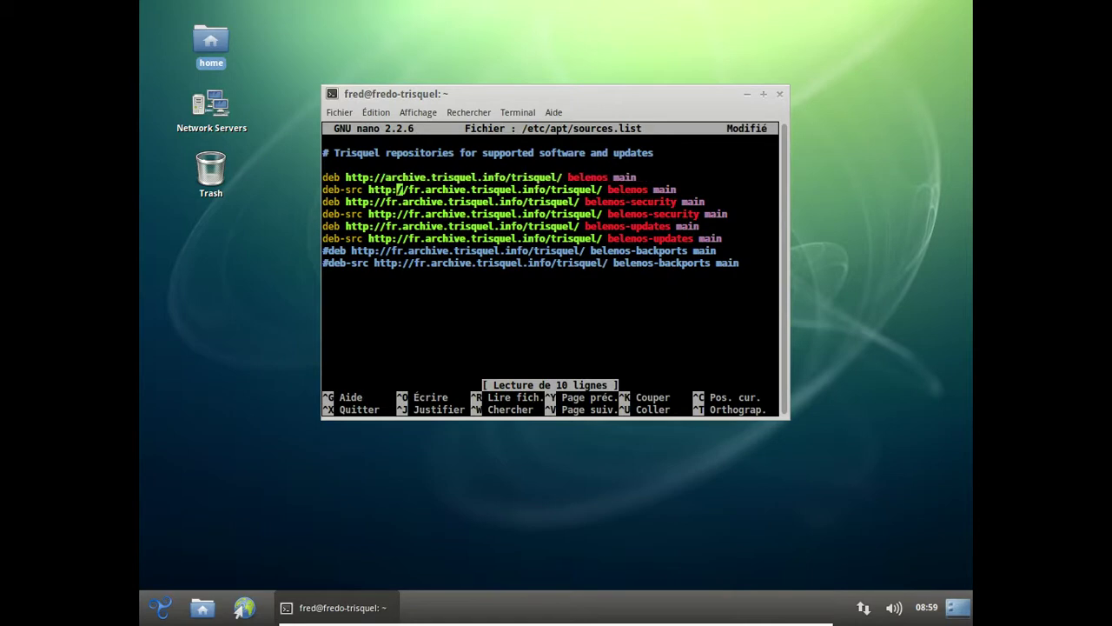
{"action": "key", "text": "Delete"}
{"action": "key", "text": "Delete"}
{"action": "key", "text": "Delete"}
{"action": "key", "text": "Delete"}
Step: Remove the fr. prefix from the deb and deb-src archive addresses of belenos-security
{"action": "key", "text": "Down"}
{"action": "key", "text": "Left"}
{"action": "key", "text": "Left"}
{"action": "key", "text": "Left"}
{"action": "key", "text": "Left"}
{"action": "key", "text": "Delete"}
{"action": "key", "text": "Delete"}
{"action": "key", "text": "Delete"}
{"action": "key", "text": "Down"}
{"action": "key", "text": "Right"}
{"action": "key", "text": "Right"}
{"action": "key", "text": "Right"}
{"action": "key", "text": "Right"}
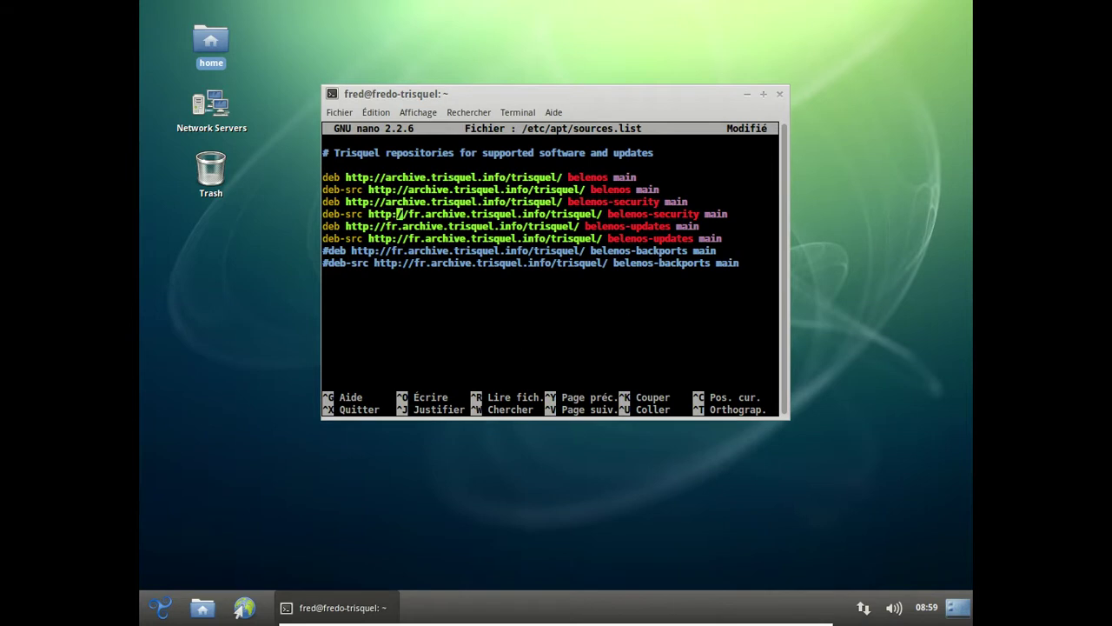
{"action": "key", "text": "Delete"}
{"action": "key", "text": "Delete"}
{"action": "key", "text": "Delete"}
Step: Remove the fr. prefix from the deb and deb-src archive addresses of belenos-updates
{"action": "key", "text": "Down"}
{"action": "key", "text": "Left"}
{"action": "key", "text": "Left"}
{"action": "key", "text": "Left"}
{"action": "key", "text": "Left"}
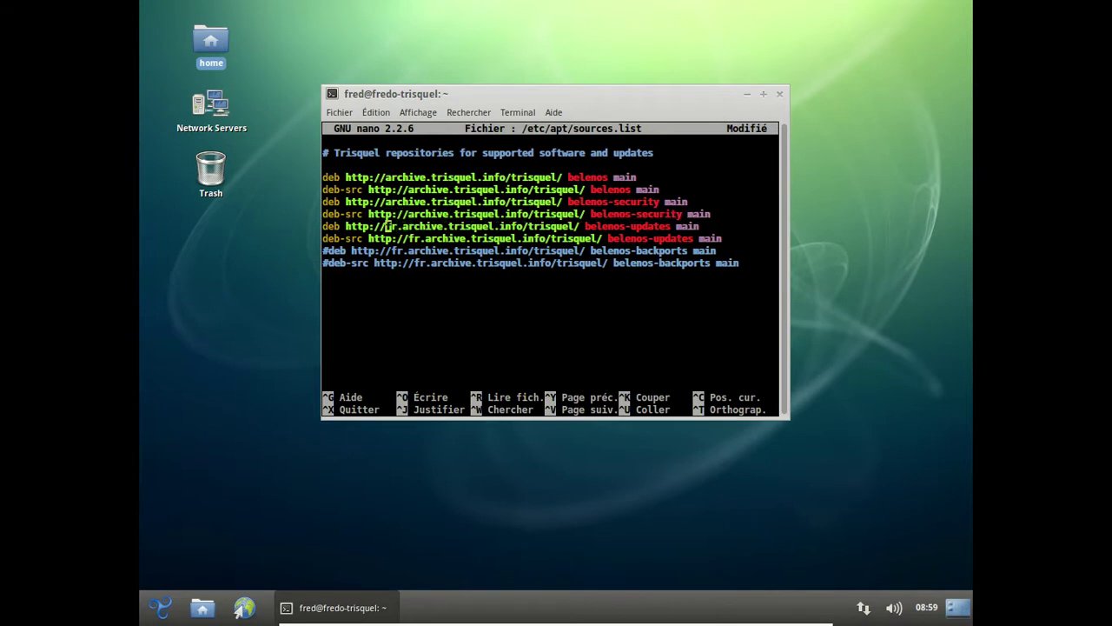
{"action": "key", "text": "Delete"}
{"action": "key", "text": "Delete"}
{"action": "key", "text": "Delete"}
{"action": "key", "text": "Down"}
{"action": "key", "text": "Right"}
{"action": "key", "text": "Right"}
{"action": "key", "text": "Right"}
{"action": "key", "text": "Right"}
{"action": "key", "text": "Delete"}
{"action": "key", "text": "Delete"}
{"action": "key", "text": "Delete"}
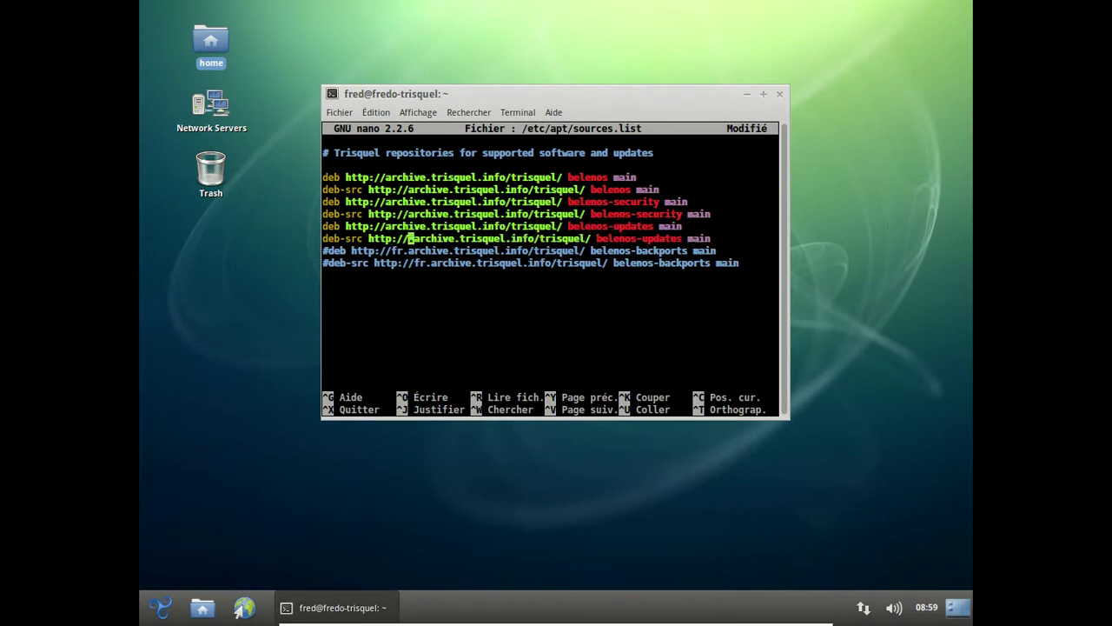
Step: Save sources.list, exit nano and rerun sudo apt-get update to fetch the package lists from archive.trisquel.info
{"action": "key", "text": "ctrl+x"}
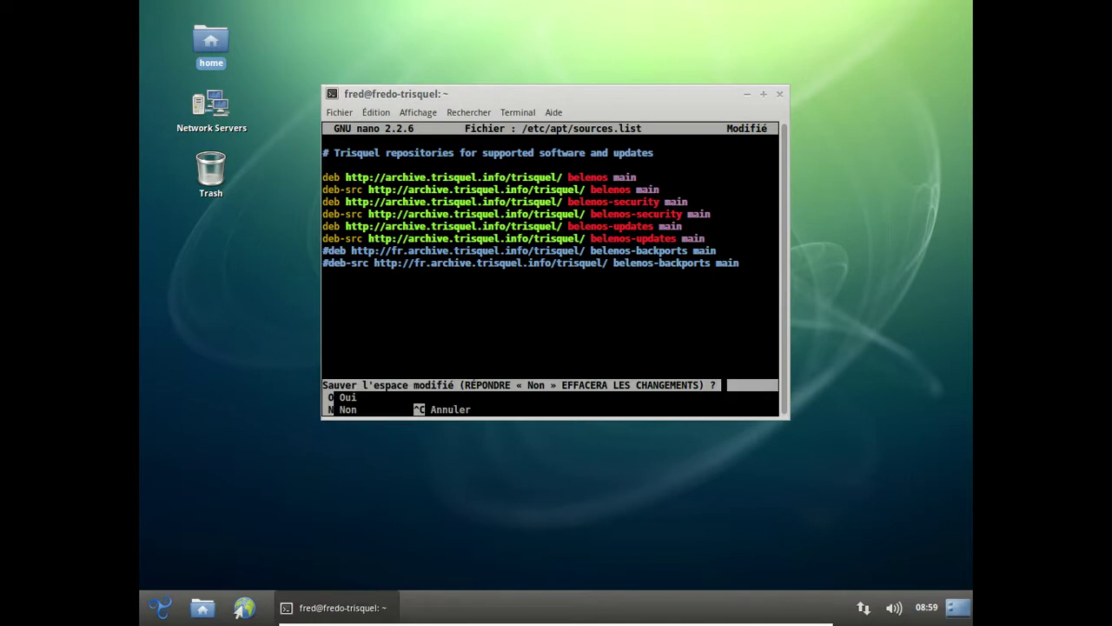
{"action": "key", "text": "o"}
{"action": "key", "text": "Return"}
{"action": "key", "text": "Up"}
{"action": "key", "text": "Up"}
{"action": "key", "text": "Up"}
{"action": "key", "text": "Return"}
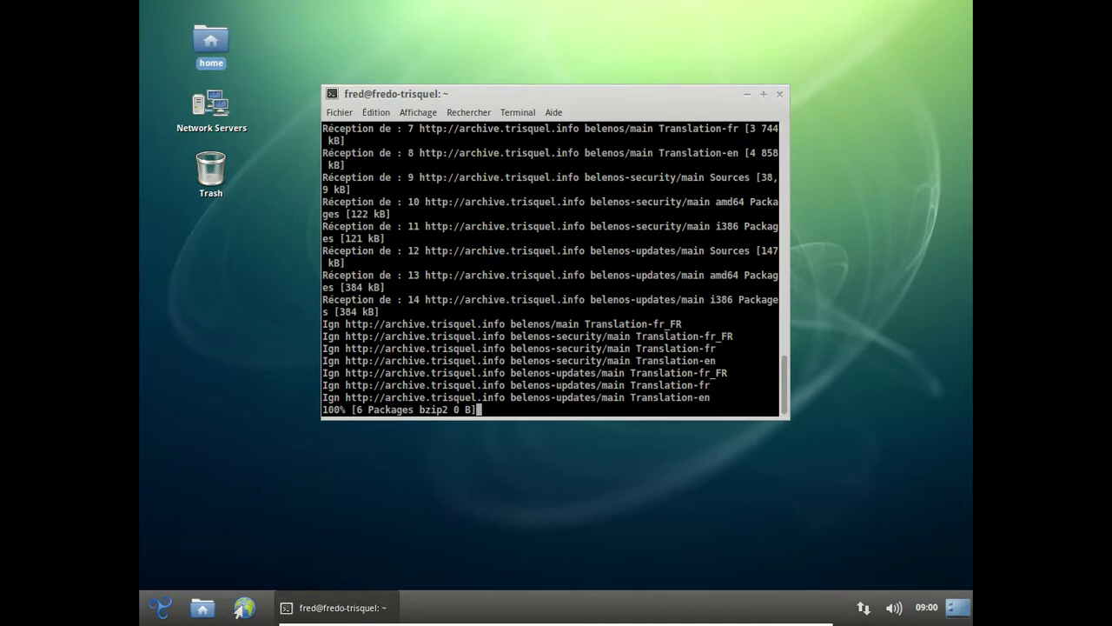
Step: Open a second terminal tab, change to the Téléchargements folder and list its contents
{"action": "key", "text": "ctrl+shift+t"}
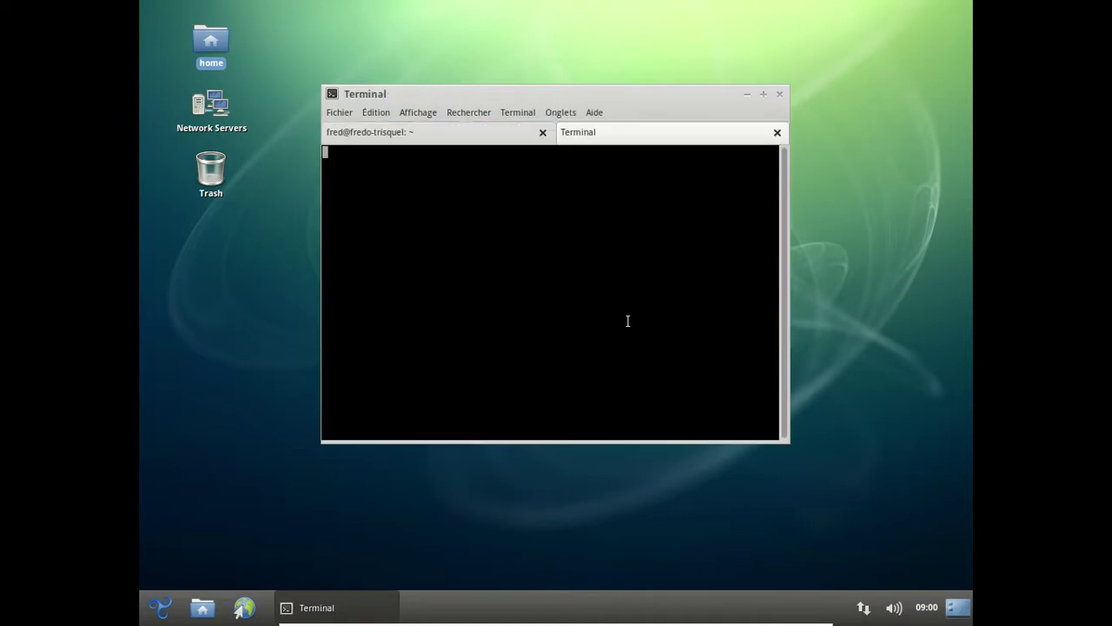
{"action": "type", "text": "ls"}
{"action": "key", "text": "Return"}
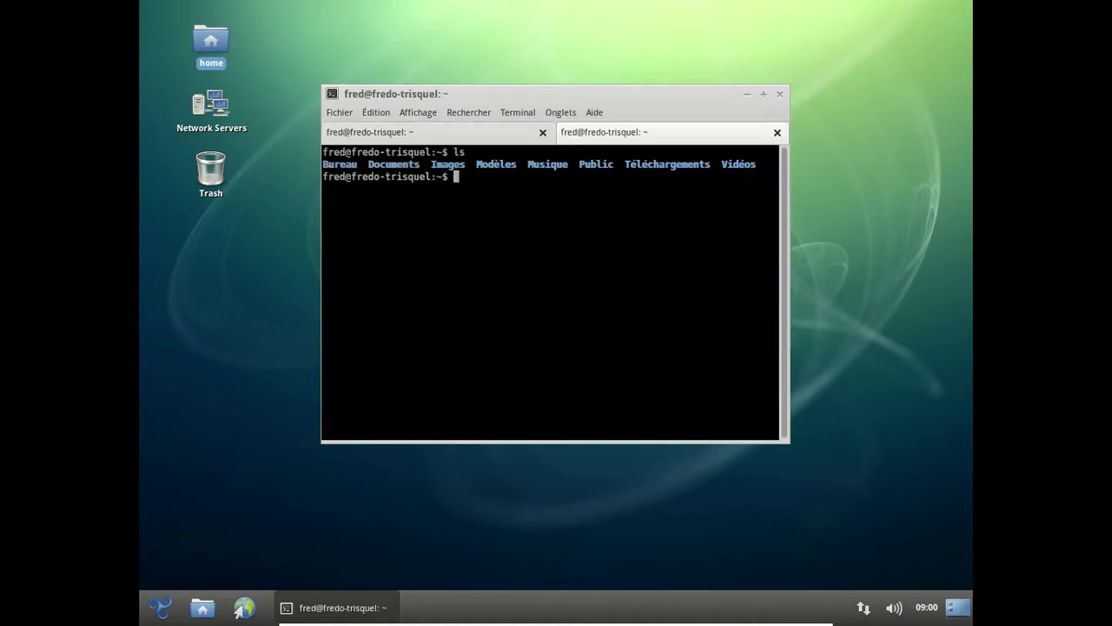
{"action": "type", "text": "cd T"}
{"action": "key", "text": "Tab"}
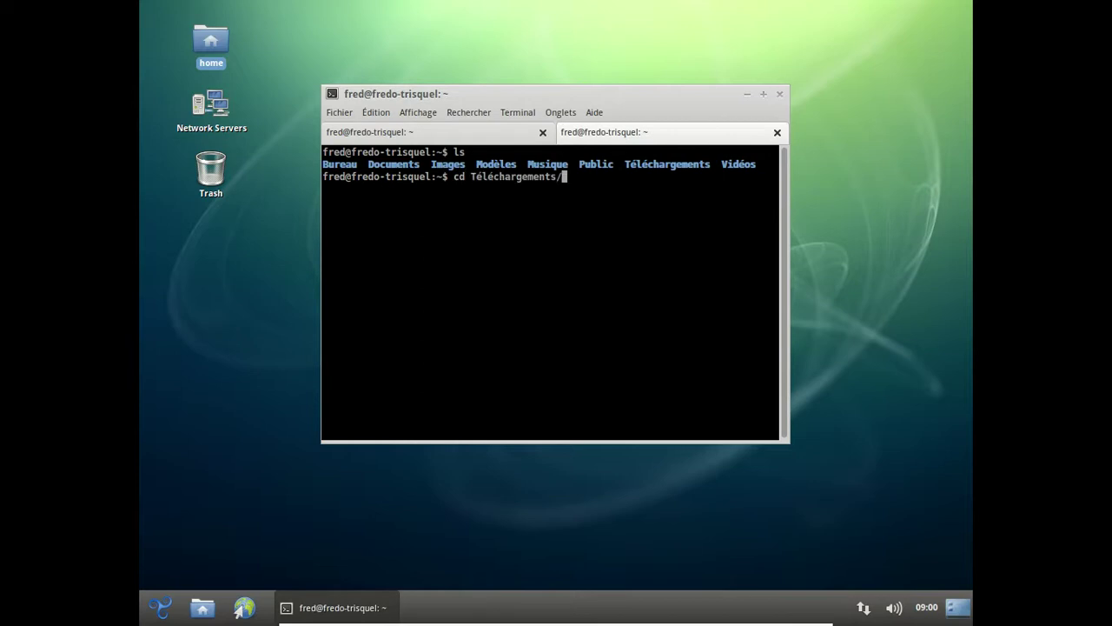
{"action": "key", "text": "Return"}
{"action": "type", "text": "ls"}
{"action": "key", "text": "Return"}
Step: Install icecat-locale-fr_31.0+gnu1_amd64.deb with sudo dpkg -i, authenticating with the account password
{"action": "type", "text": "sudo dpkg"}
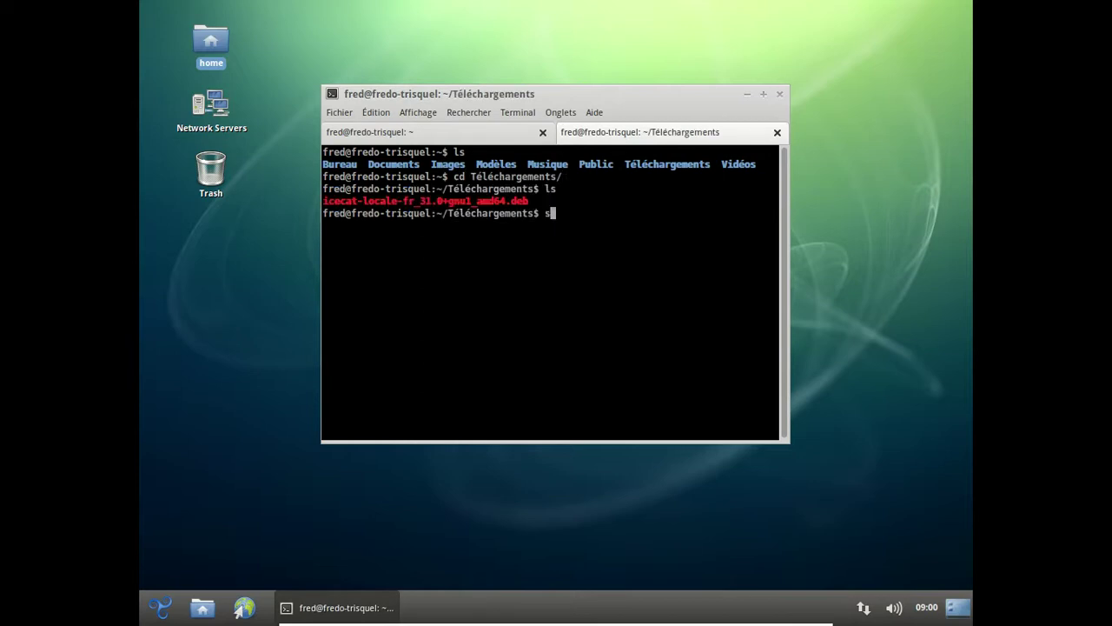
{"action": "type", "text": "-"}
{"action": "key", "text": "BackSpace"}
{"action": "type", "text": "-i ic"}
{"action": "key", "text": "Tab"}
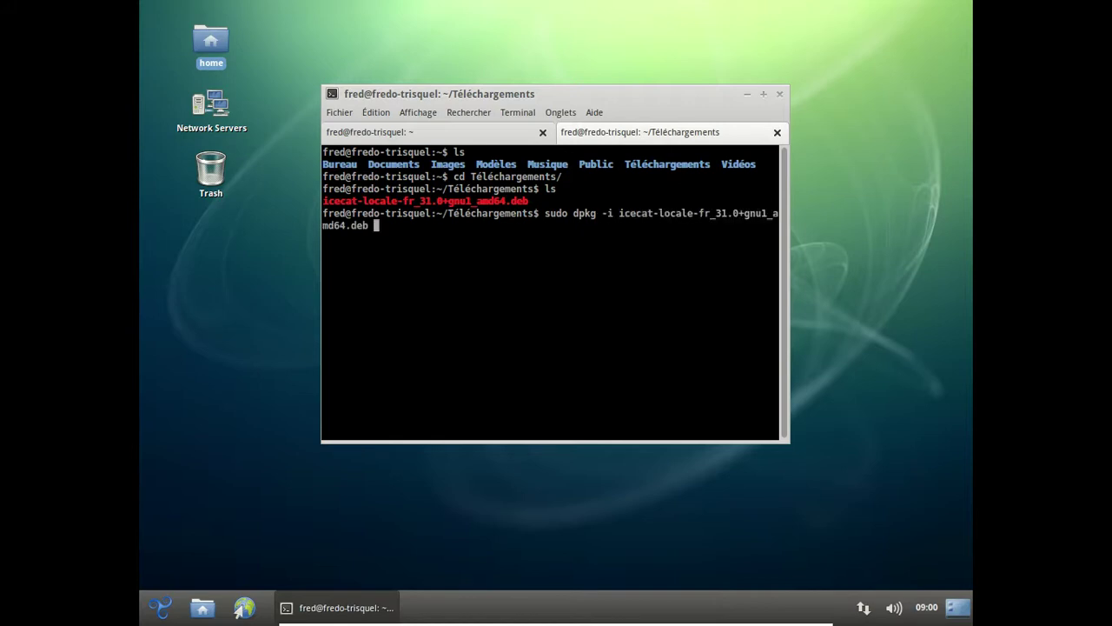
{"action": "key", "text": "Return"}
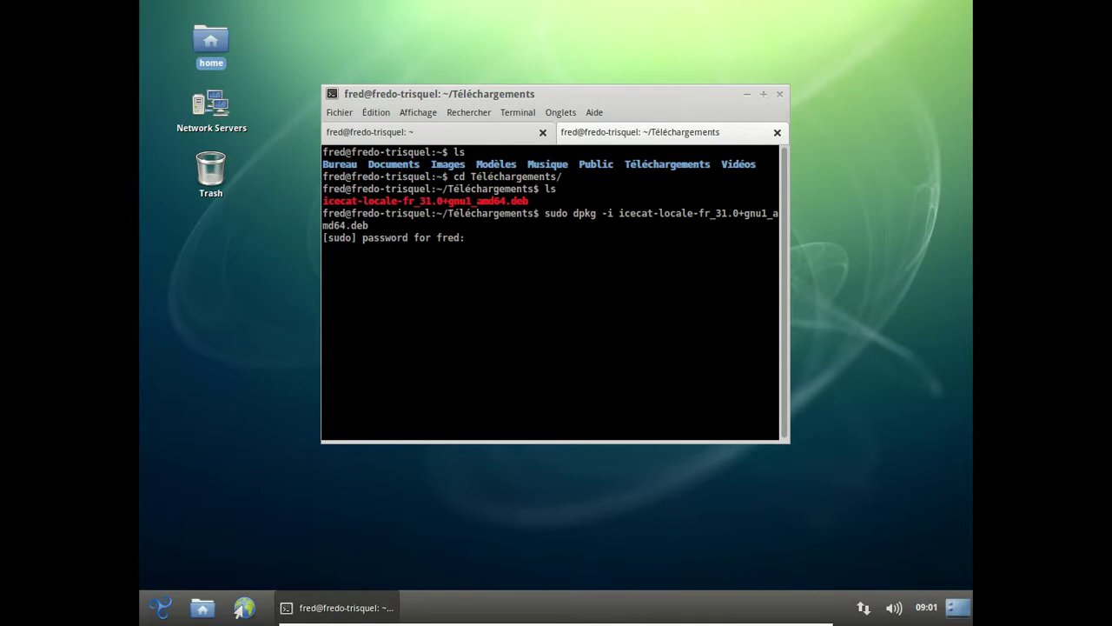
{"action": "key", "text": "Return"}
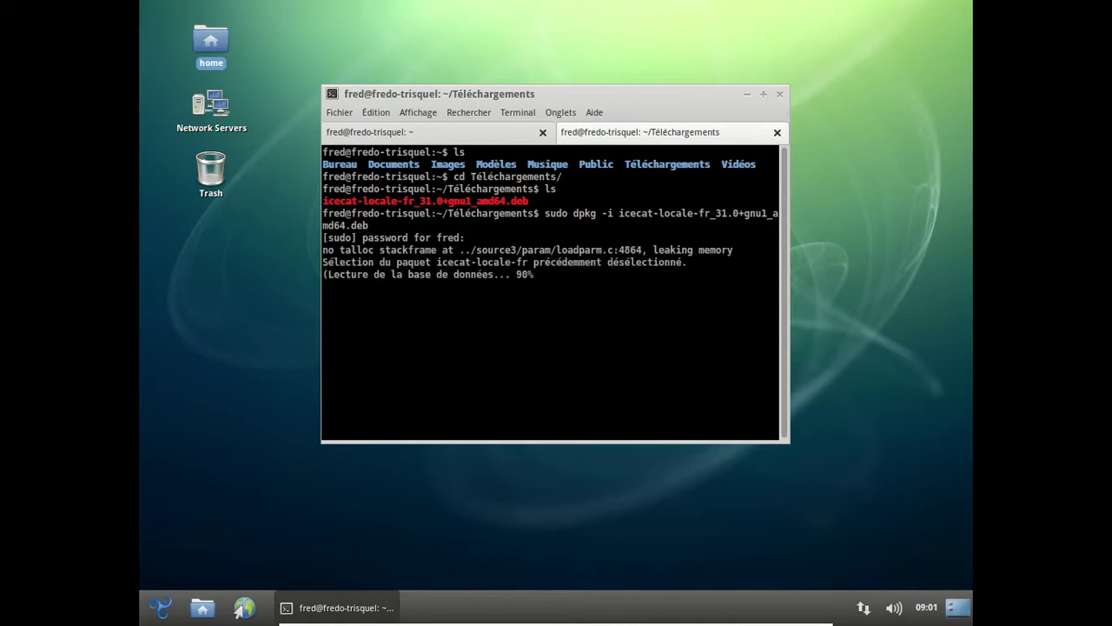
Step: Launch the web browser and check the progress of the package list update in the first terminal tab
{"action": "left_click", "coordinate": [464, 136]}
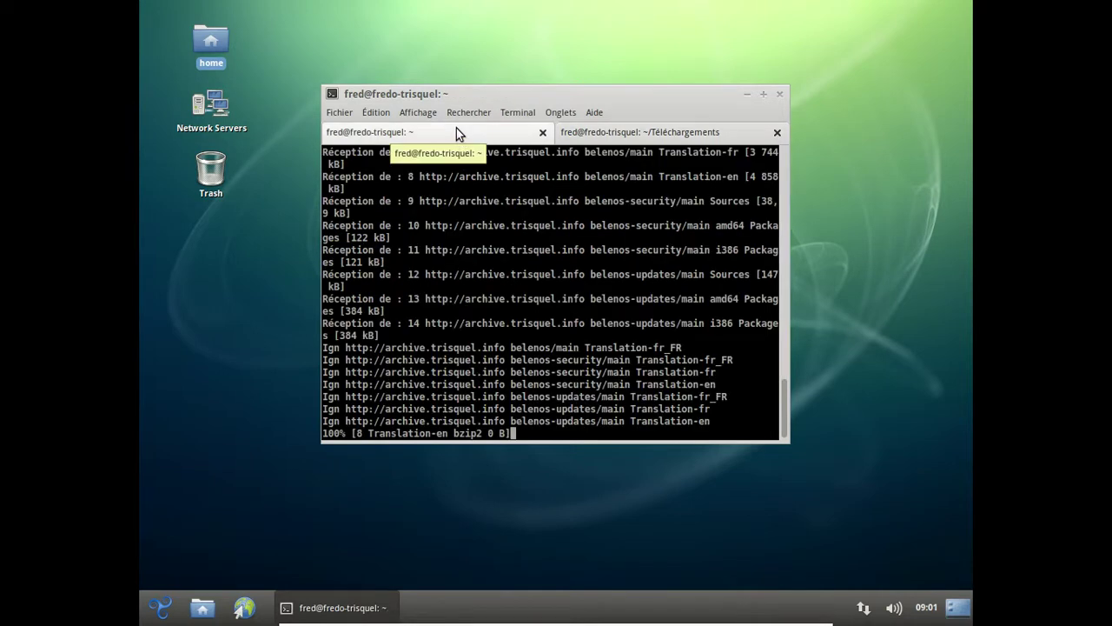
{"action": "left_click", "coordinate": [675, 137]}
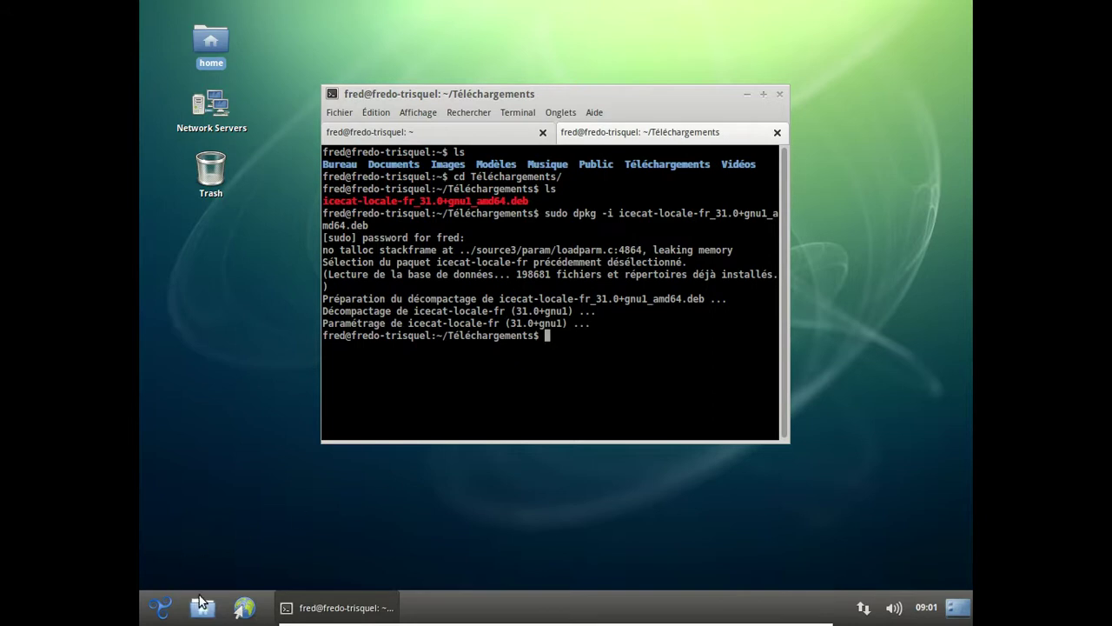
{"action": "left_click", "coordinate": [235, 609]}
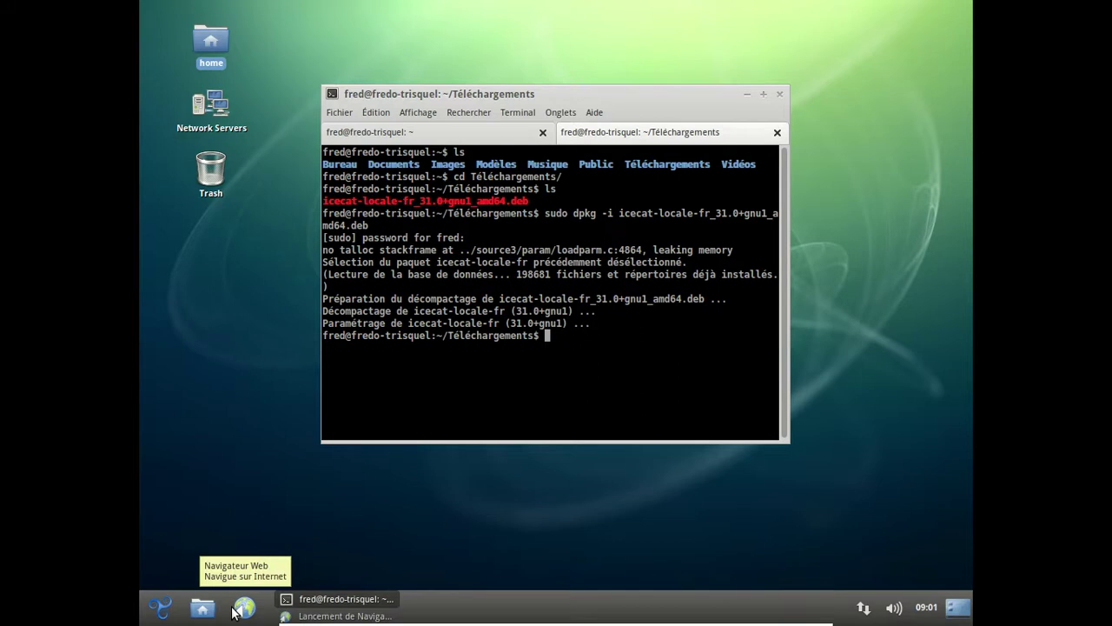
{"action": "left_click", "coordinate": [427, 136]}
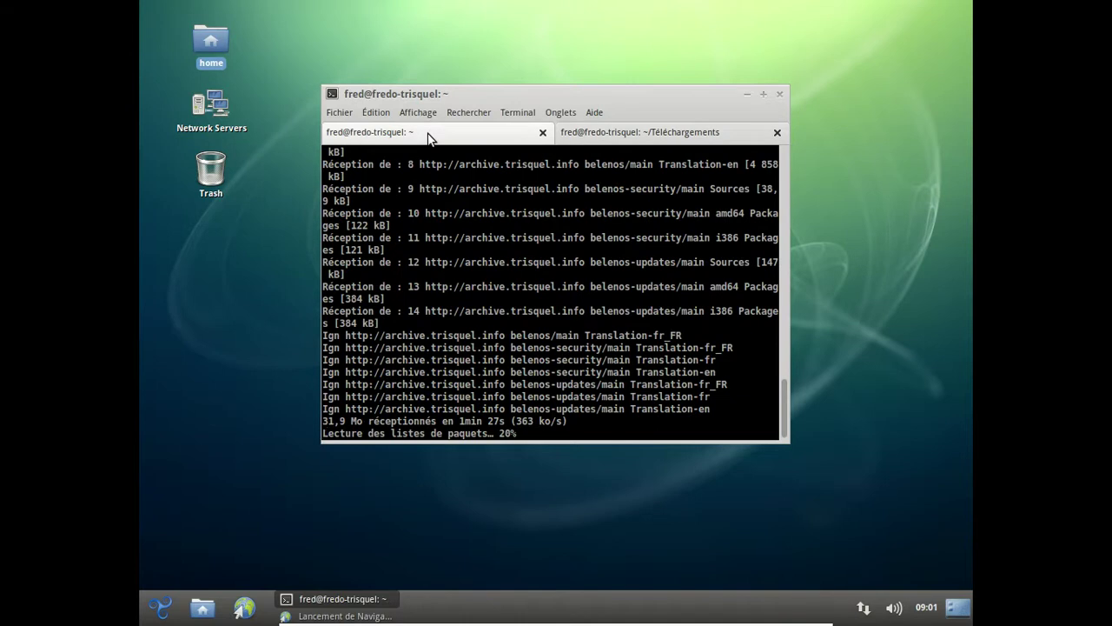
{"action": "left_click", "coordinate": [608, 133]}
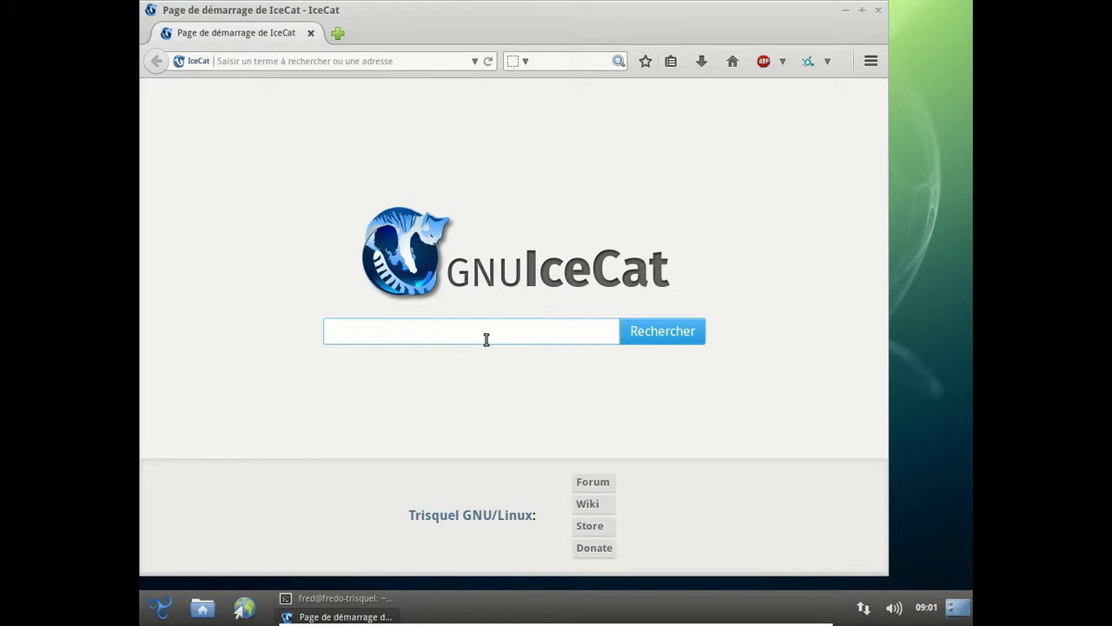
Step: View IceCat's version information in its À propos window, and close that window and the browser
{"action": "left_click", "coordinate": [871, 62]}
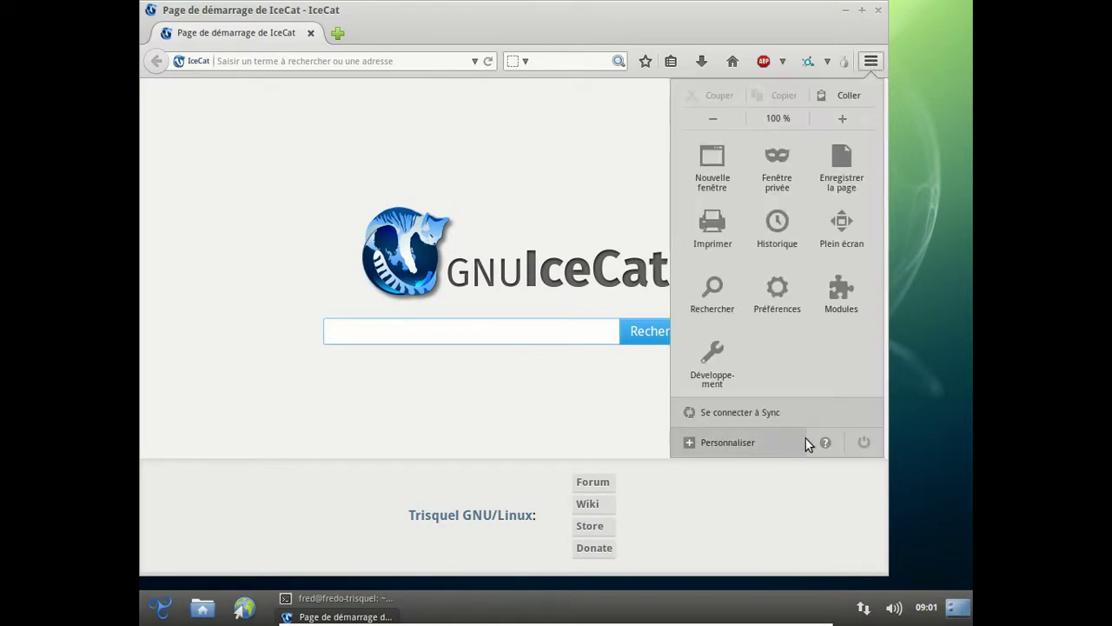
{"action": "left_click", "coordinate": [828, 442]}
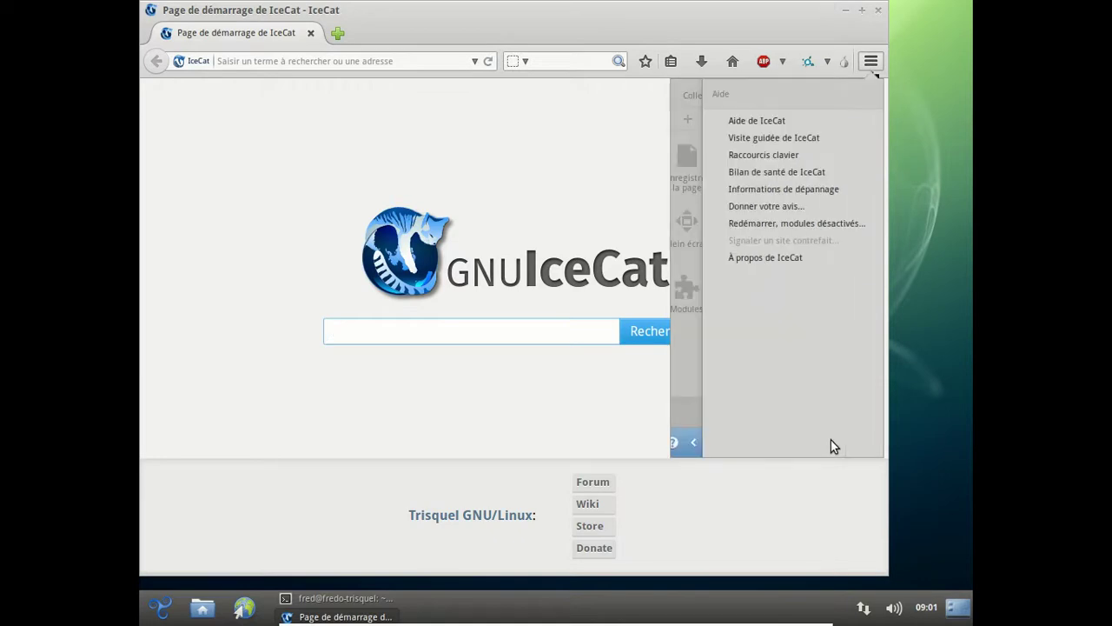
{"action": "left_click", "coordinate": [767, 259]}
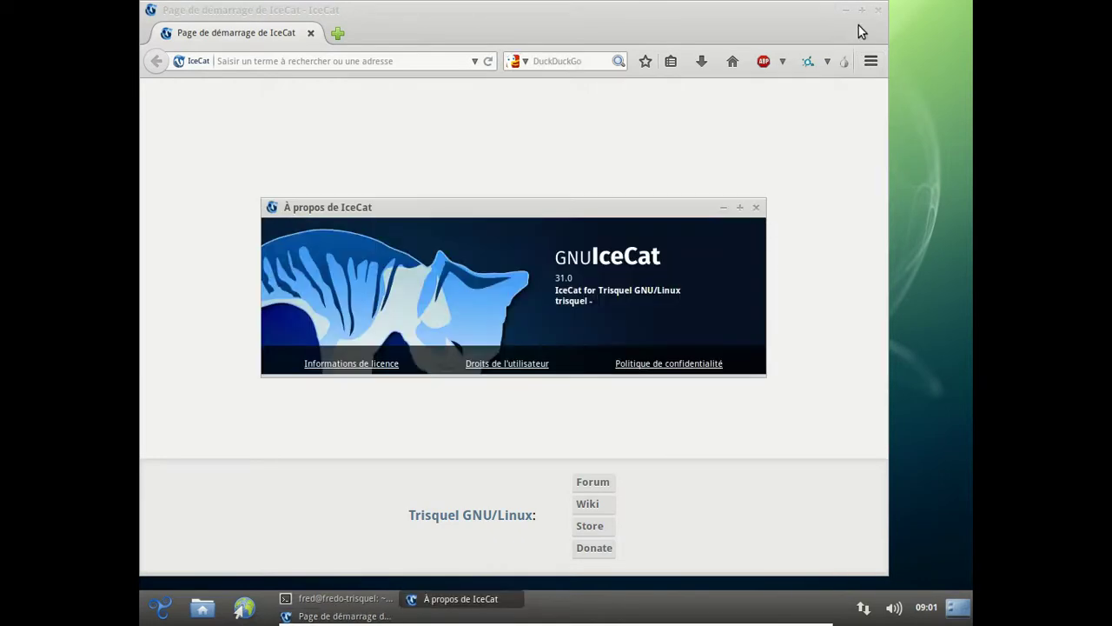
{"action": "left_click", "coordinate": [754, 208]}
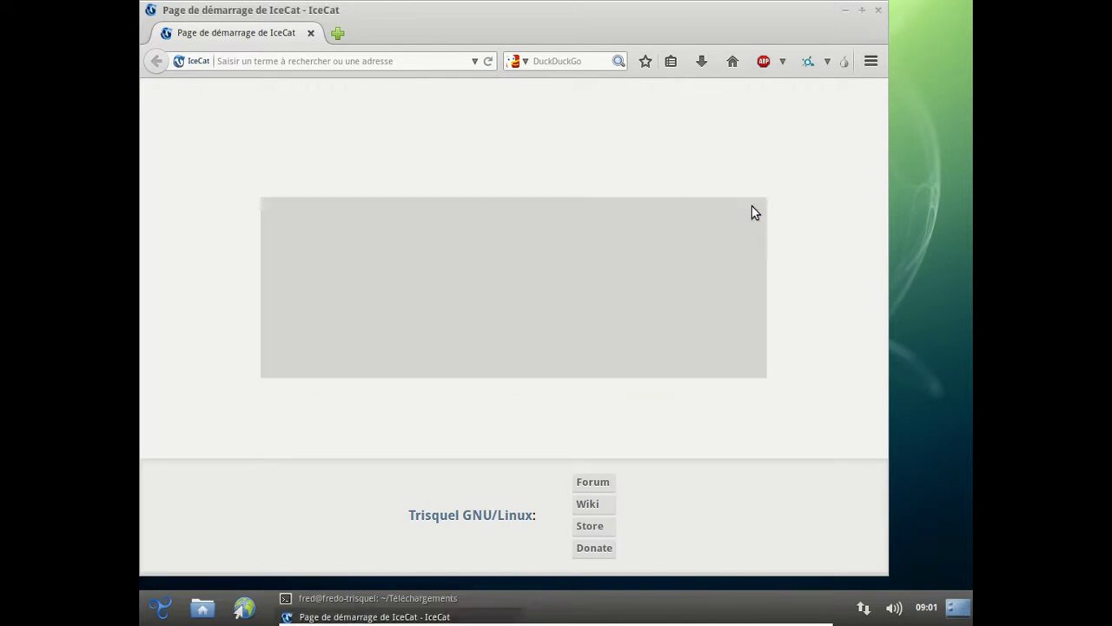
{"action": "left_click", "coordinate": [877, 10]}
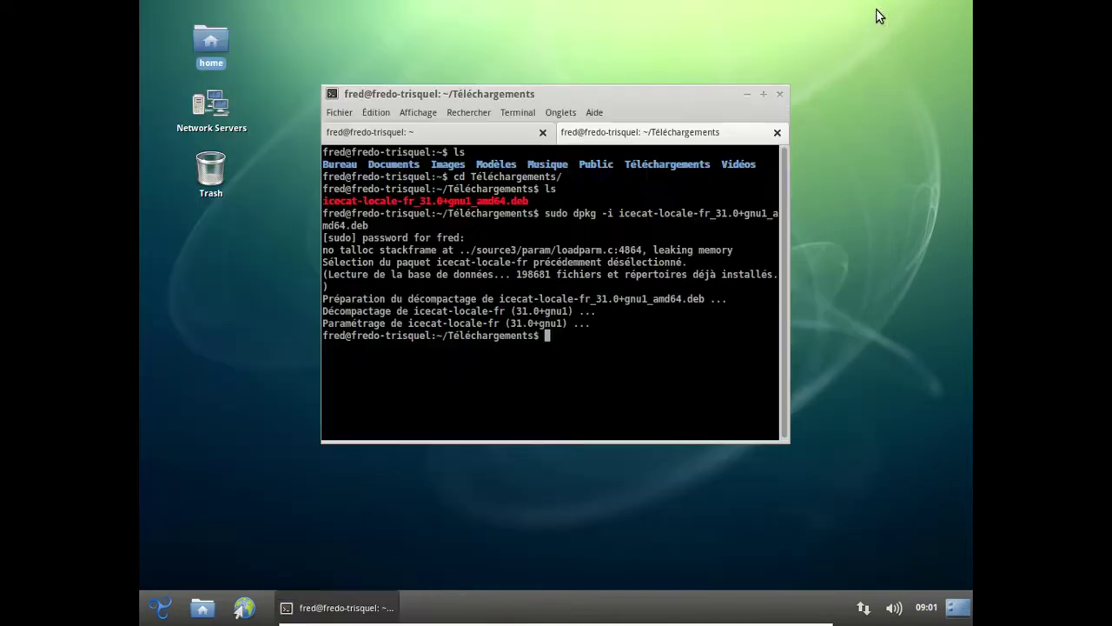
Step: Close the Téléchargements terminal tab, run sudo apt-get upgrade in the remaining one and exit the terminal
{"action": "left_click", "coordinate": [777, 135]}
{"action": "key", "text": "Up"}
{"action": "key", "text": "BackSpace"}
{"action": "key", "text": "BackSpace"}
{"action": "key", "text": "BackSpace"}
{"action": "type", "text": "grade"}
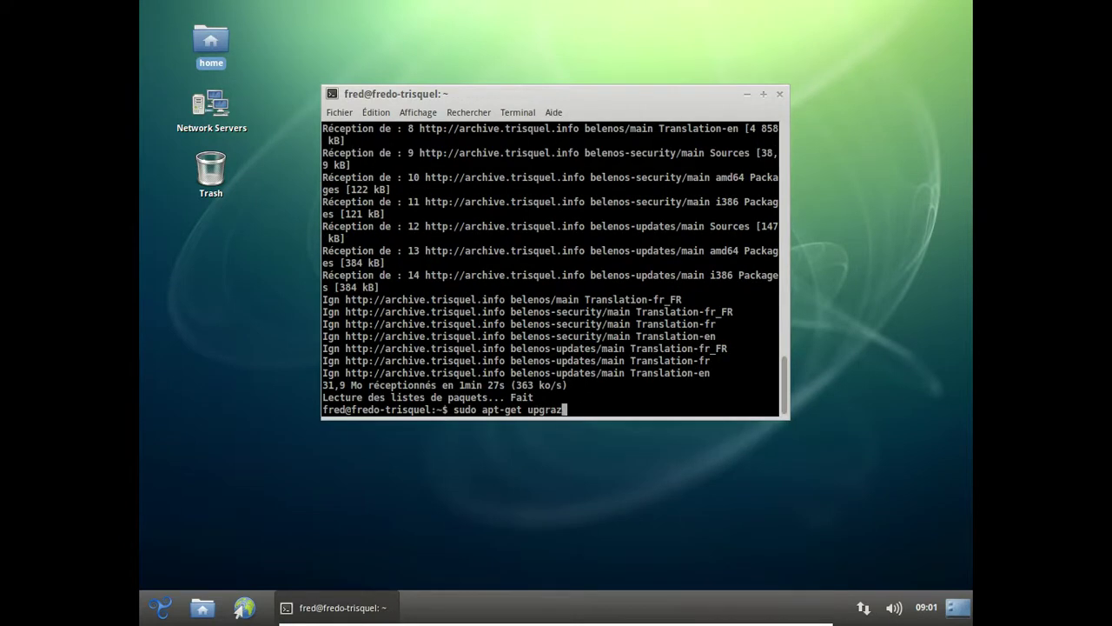
{"action": "key", "text": "Return"}
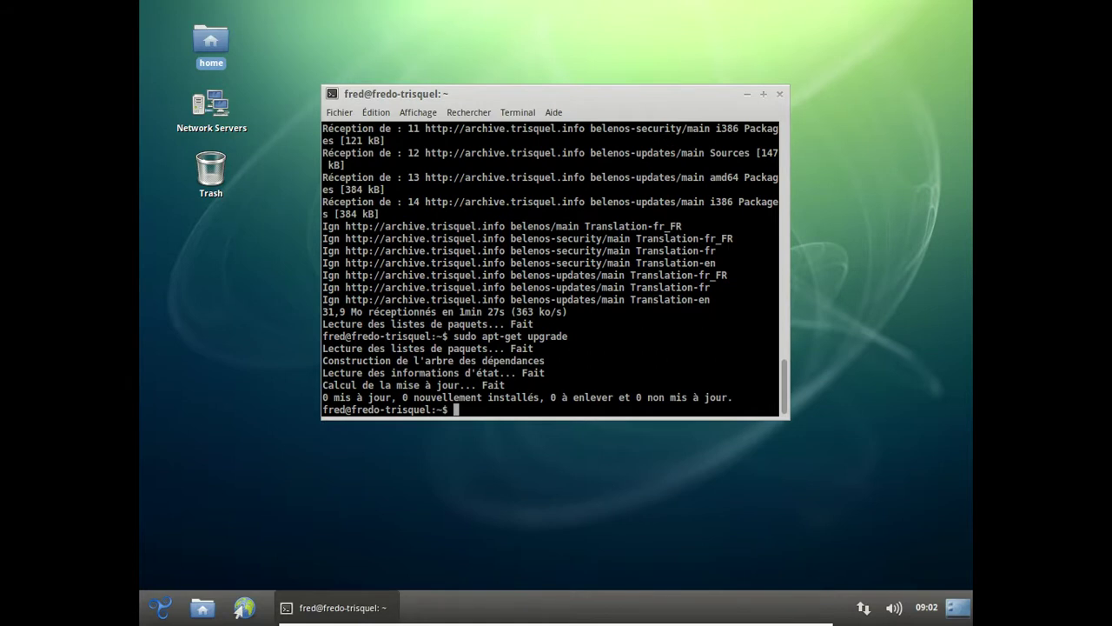
{"action": "type", "text": "exit"}
{"action": "key", "text": "Return"}
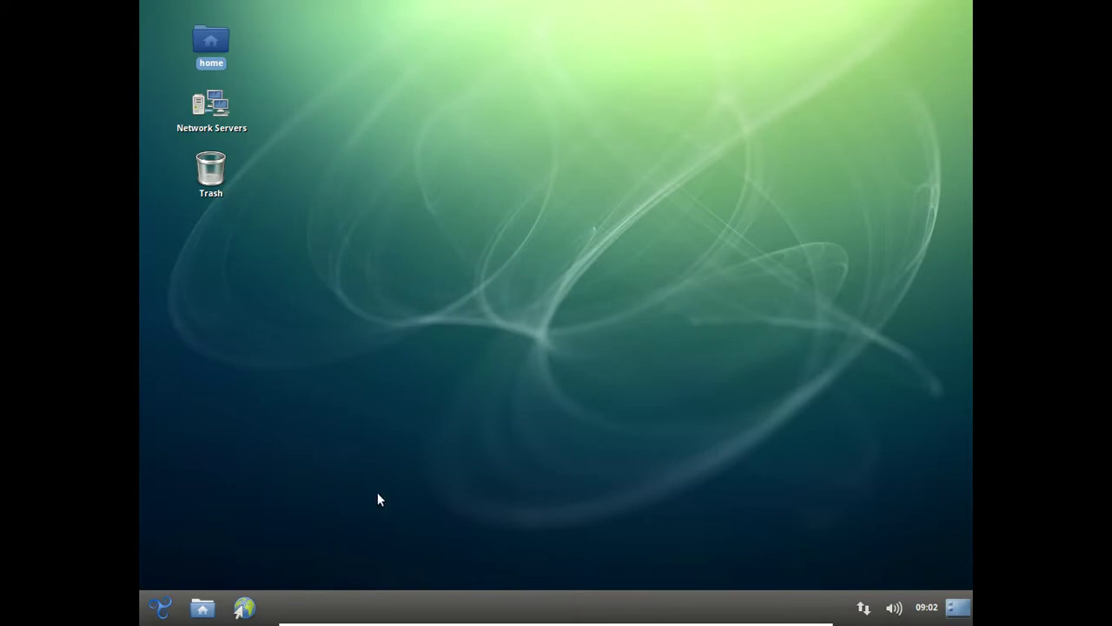
Step: Launch the Rhythmbox music player from the sound and video applications
{"action": "left_click", "coordinate": [163, 609]}
{"action": "mouse_move", "coordinate": [201, 382]}
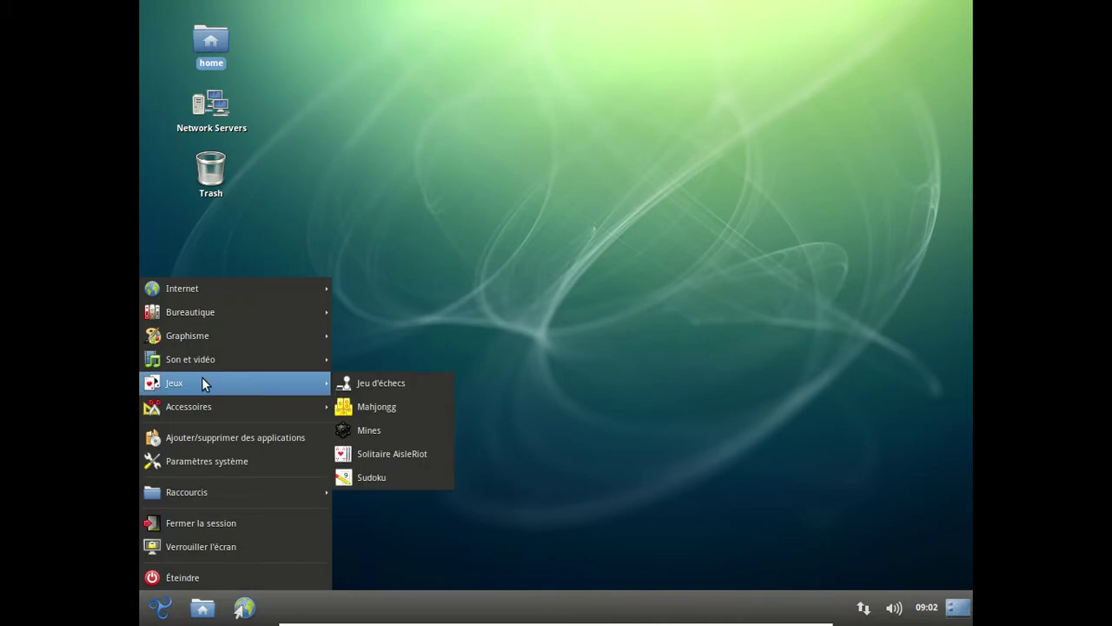
{"action": "mouse_move", "coordinate": [190, 290]}
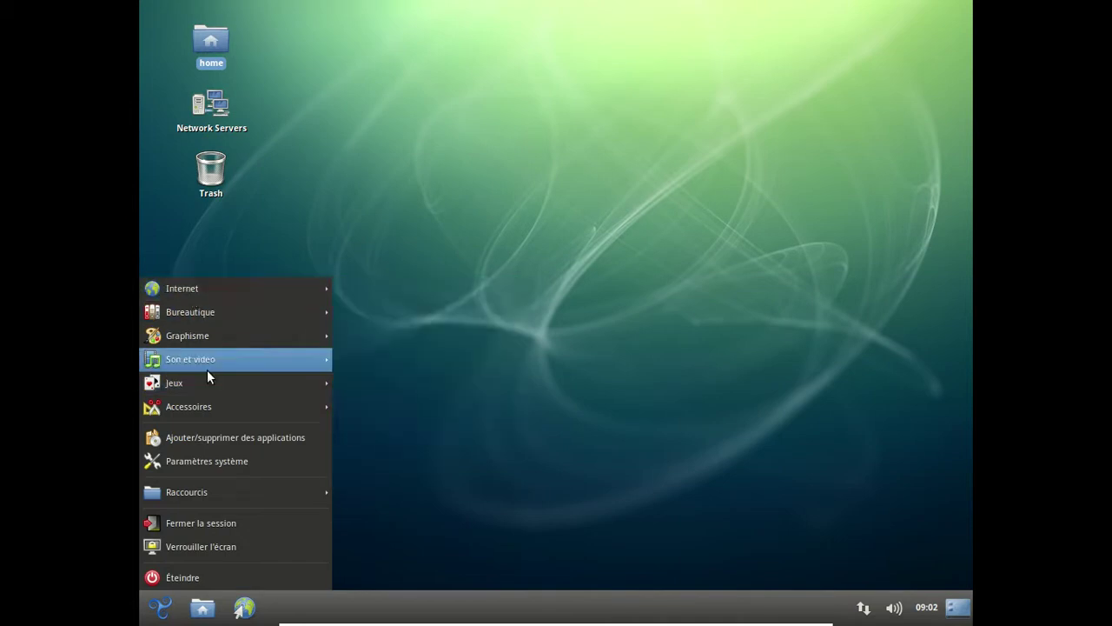
{"action": "left_click", "coordinate": [455, 406]}
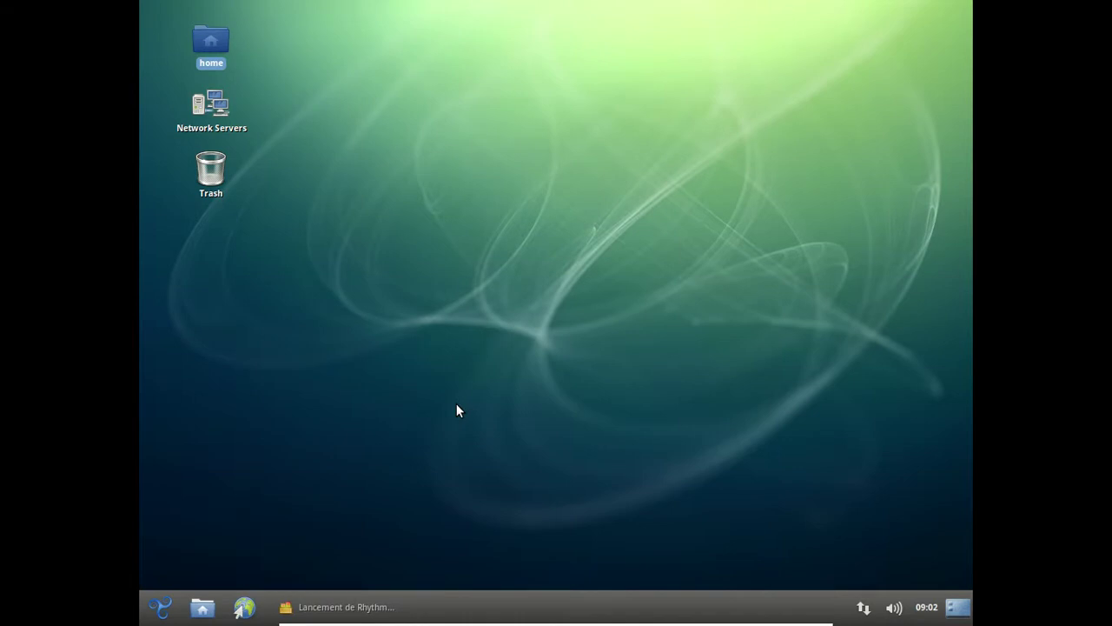
Step: Open Ajouter/supprimer des applications, search for gstreamer and look through the matching applications
{"action": "left_click", "coordinate": [162, 606]}
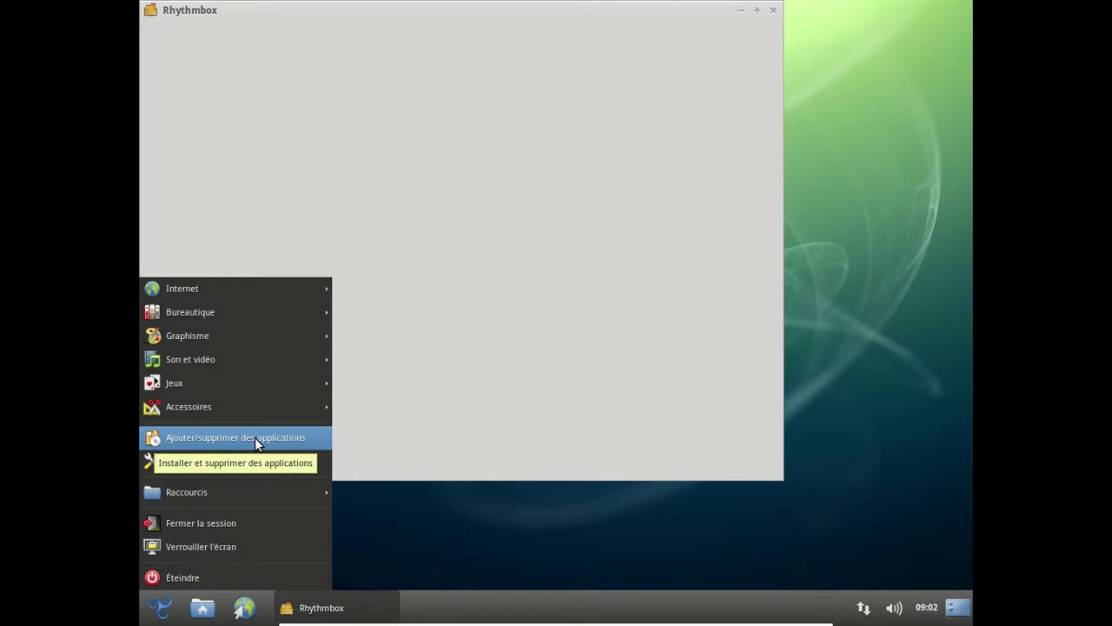
{"action": "left_click", "coordinate": [254, 437]}
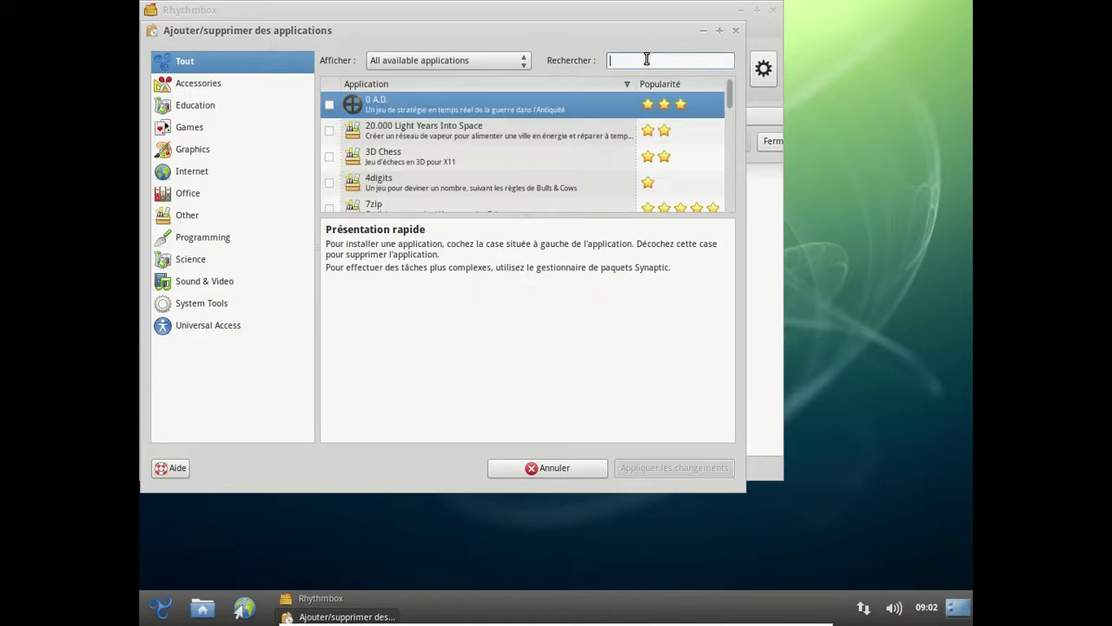
{"action": "type", "text": "gstreamer"}
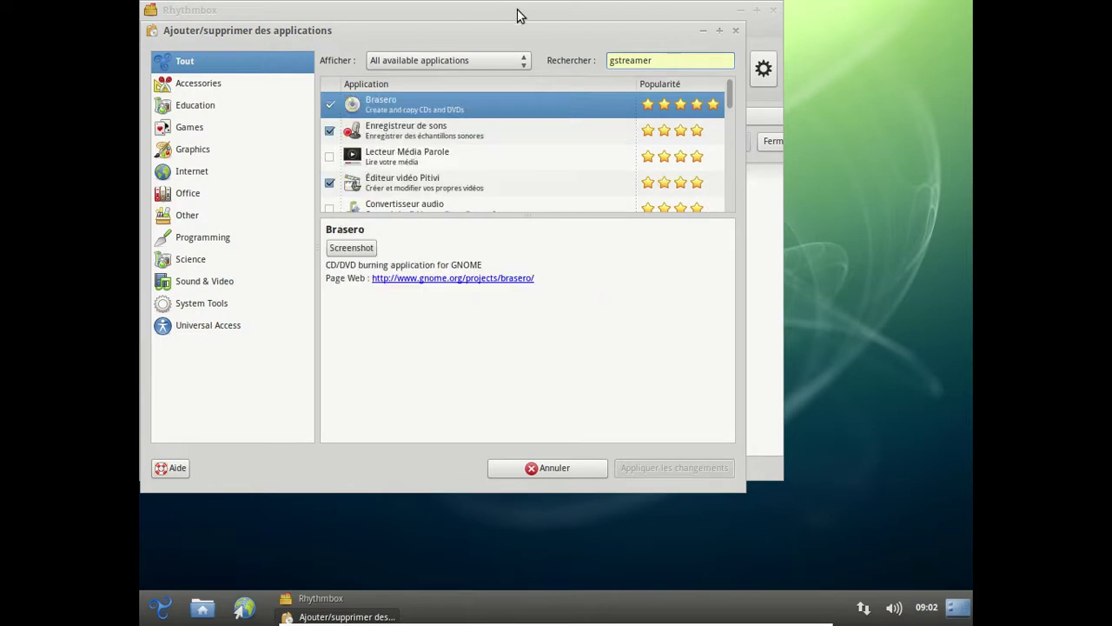
{"action": "scroll", "coordinate": [558, 128], "scroll_direction": "down", "scroll_amount": 1}
{"action": "scroll", "coordinate": [559, 129], "scroll_direction": "down", "scroll_amount": 4}
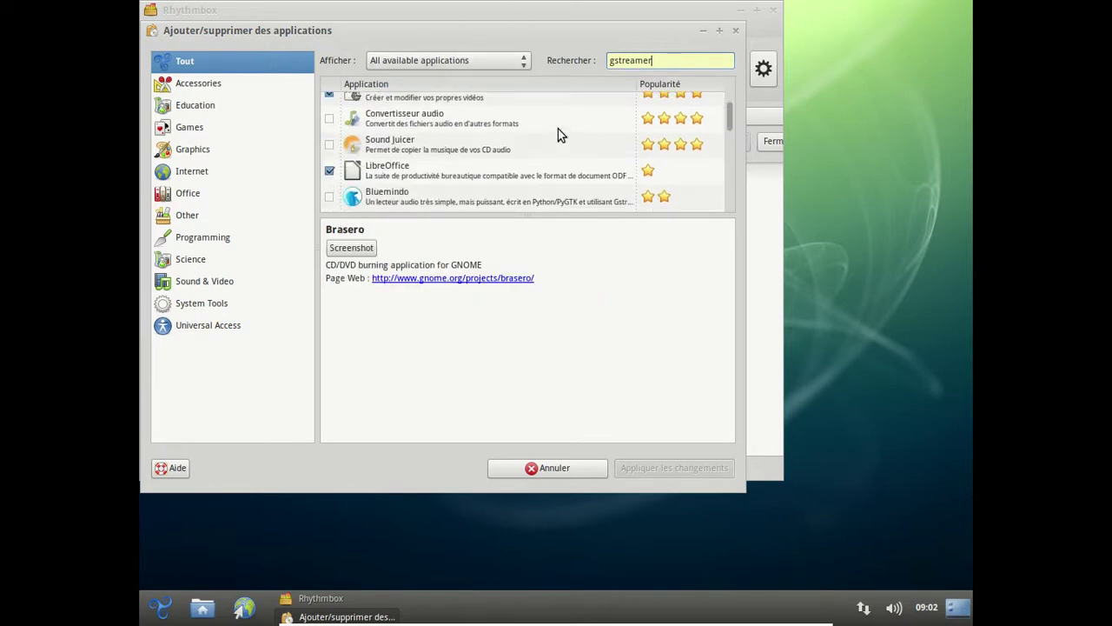
{"action": "scroll", "coordinate": [558, 128], "scroll_direction": "down", "scroll_amount": 5}
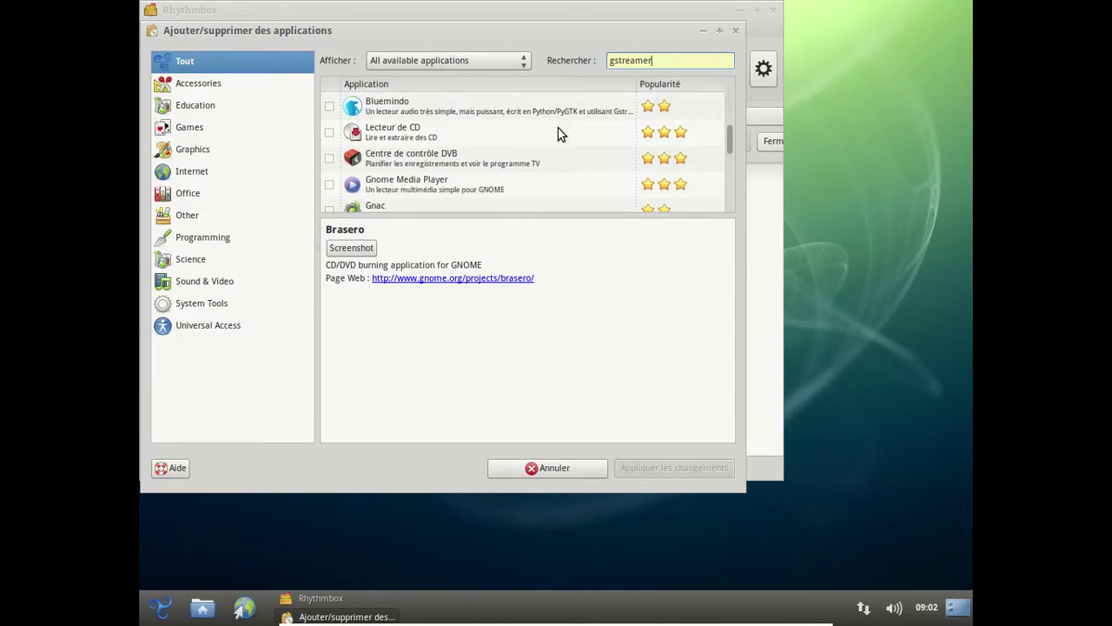
{"action": "scroll", "coordinate": [558, 128], "scroll_direction": "down", "scroll_amount": 5}
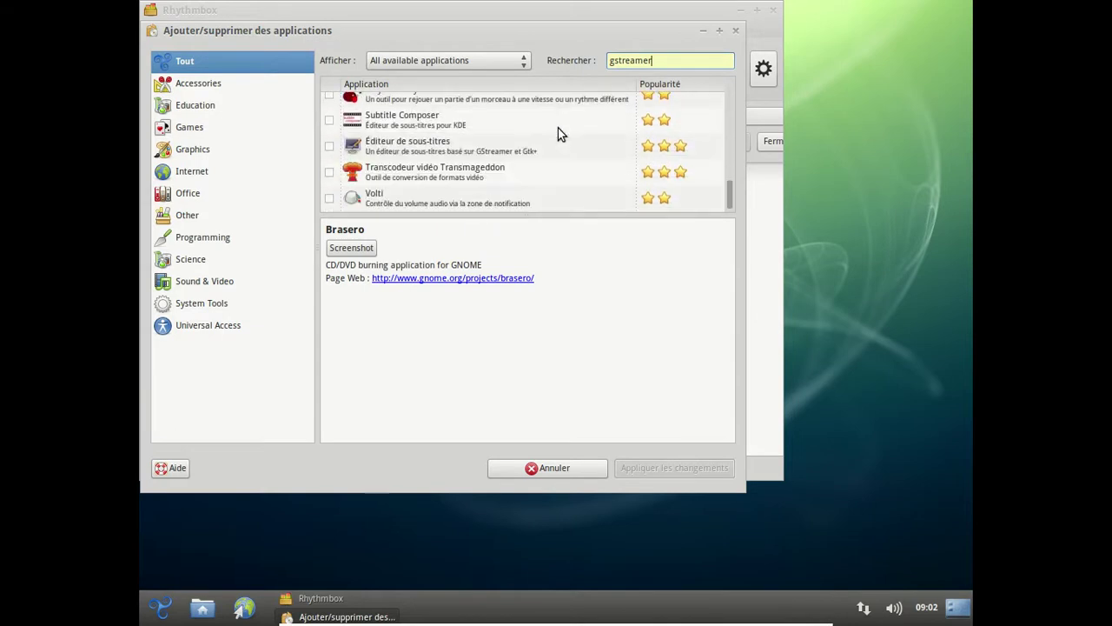
Step: Search the available applications for mp3 and look through the whole list of matching applications
{"action": "double_click", "coordinate": [654, 57]}
{"action": "type", "text": "mp3"}
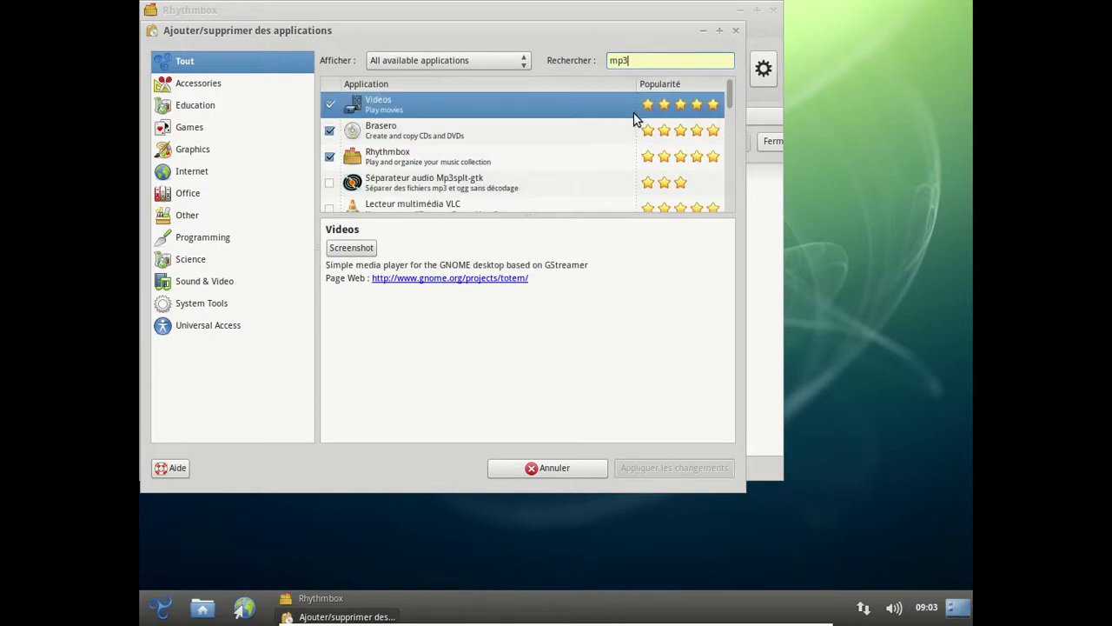
{"action": "scroll", "coordinate": [613, 134], "scroll_direction": "down", "scroll_amount": 3}
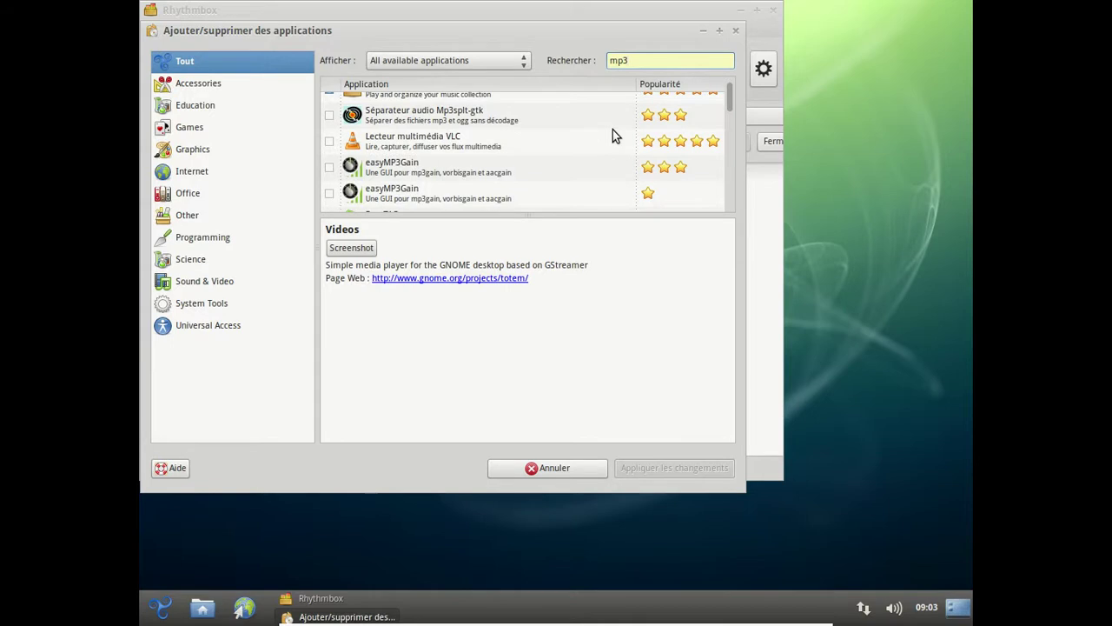
{"action": "scroll", "coordinate": [613, 134], "scroll_direction": "down", "scroll_amount": 2}
{"action": "scroll", "coordinate": [613, 135], "scroll_direction": "down", "scroll_amount": 1}
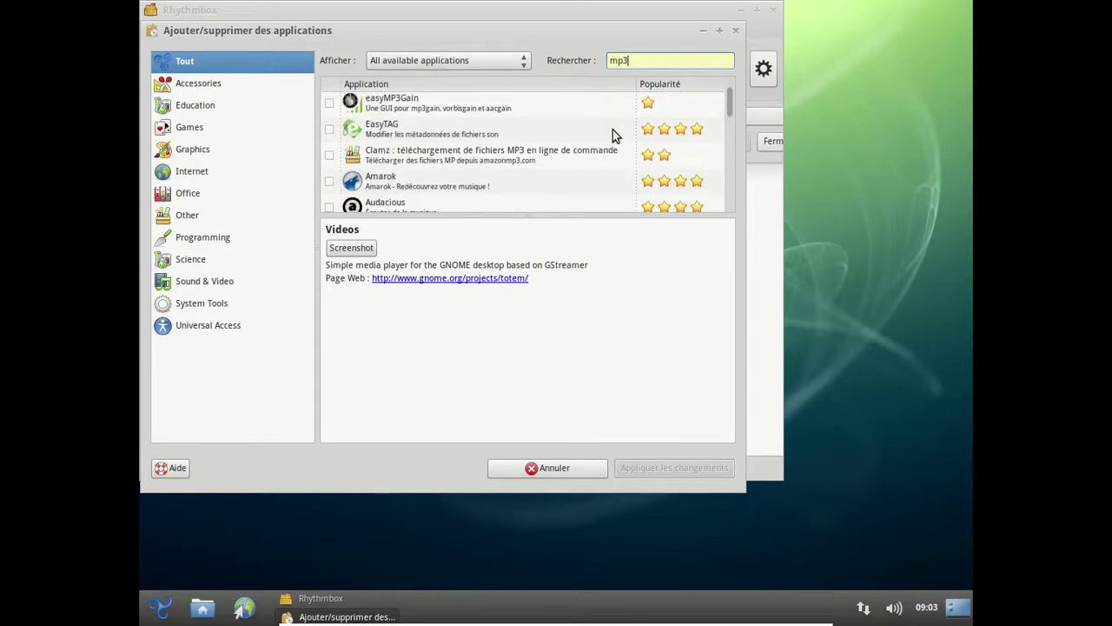
{"action": "scroll", "coordinate": [613, 135], "scroll_direction": "down", "scroll_amount": 6}
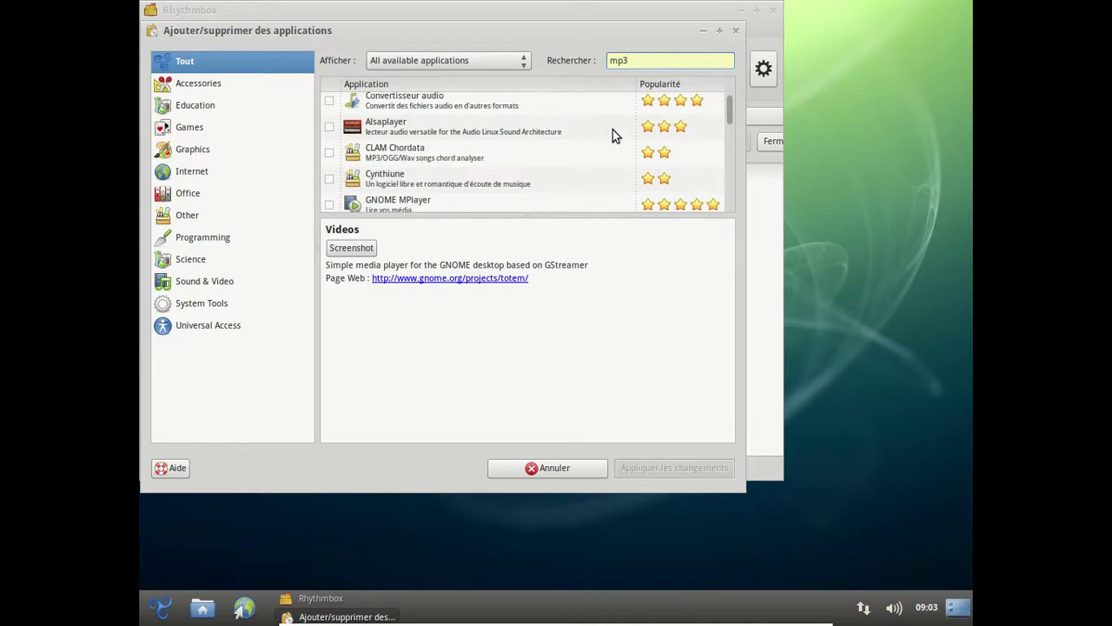
{"action": "scroll", "coordinate": [613, 135], "scroll_direction": "down", "scroll_amount": 1}
{"action": "scroll", "coordinate": [613, 135], "scroll_direction": "down", "scroll_amount": 2}
{"action": "scroll", "coordinate": [613, 134], "scroll_direction": "down", "scroll_amount": 4}
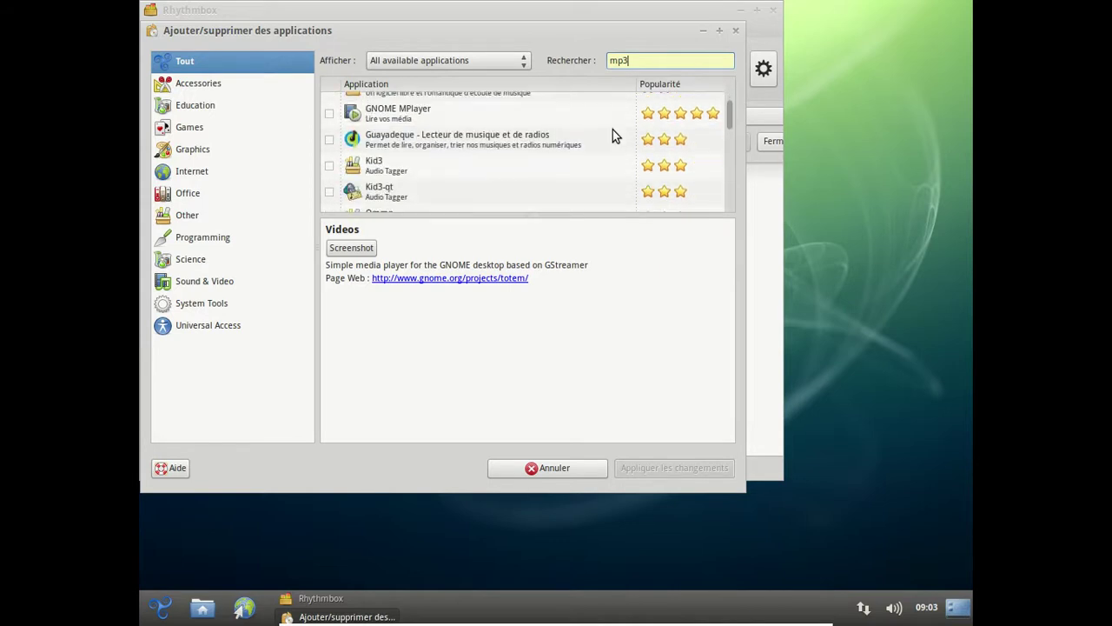
{"action": "scroll", "coordinate": [613, 135], "scroll_direction": "down", "scroll_amount": 10}
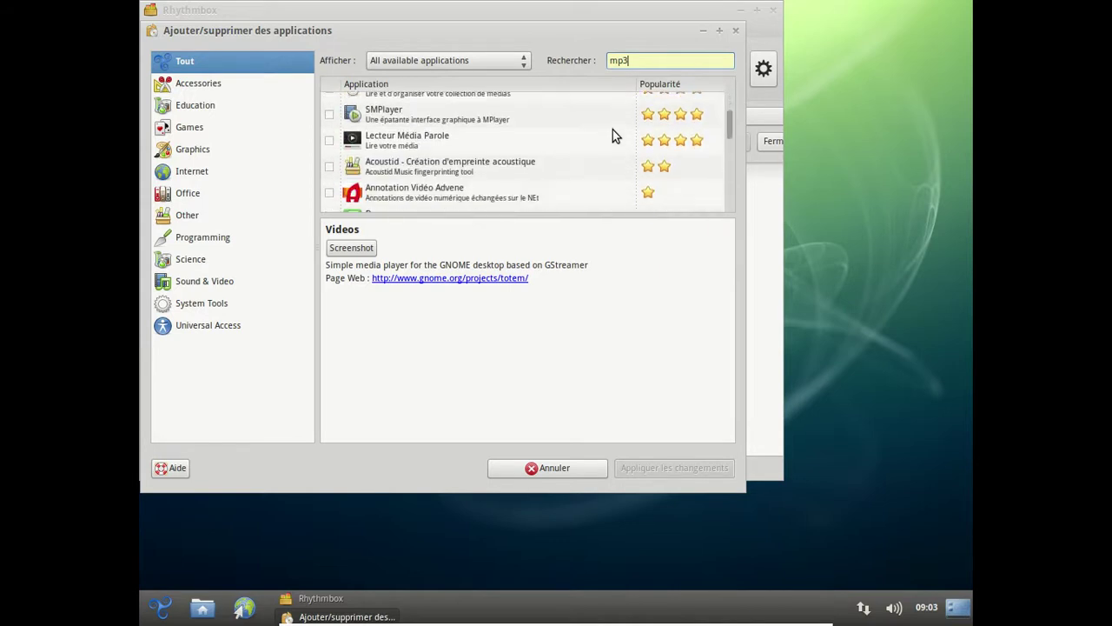
{"action": "scroll", "coordinate": [613, 136], "scroll_direction": "down", "scroll_amount": 6}
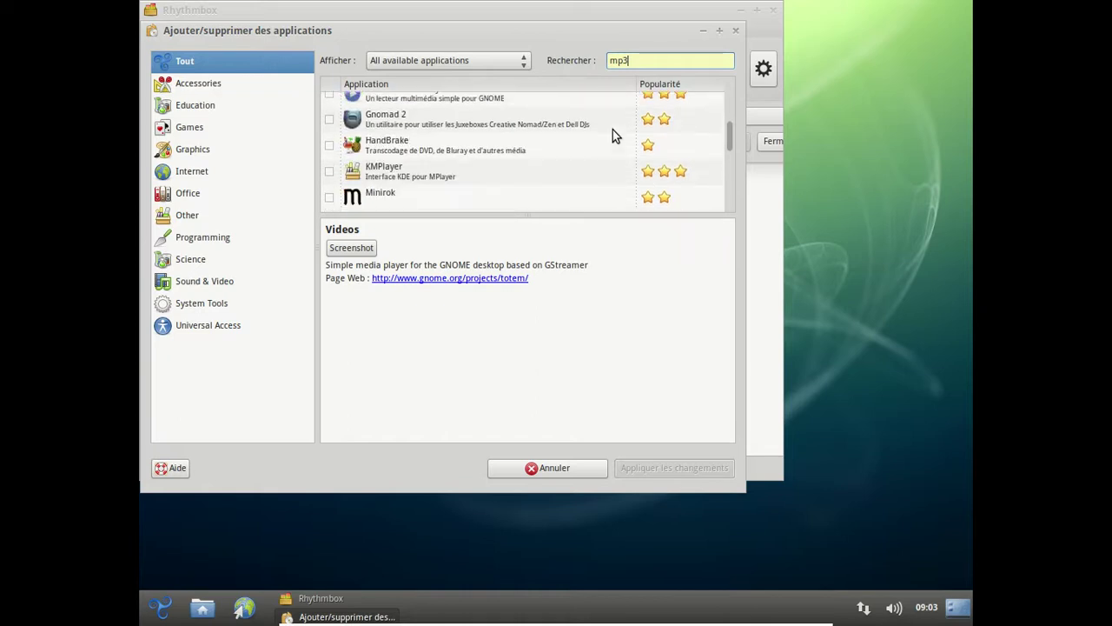
{"action": "scroll", "coordinate": [612, 131], "scroll_direction": "down", "scroll_amount": 8}
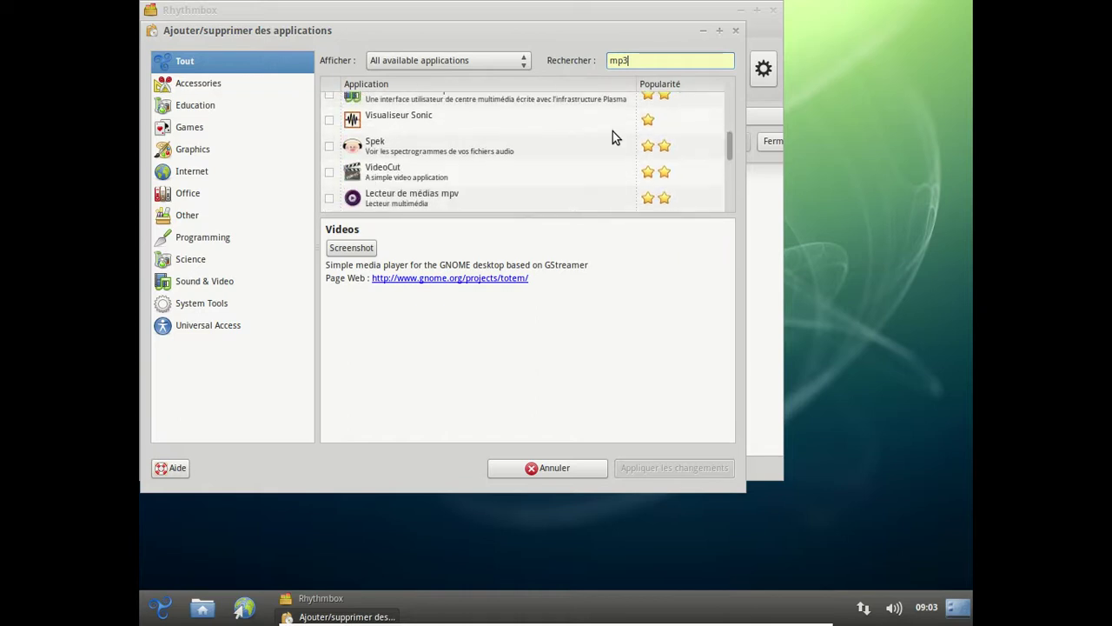
{"action": "scroll", "coordinate": [613, 135], "scroll_direction": "down", "scroll_amount": 15}
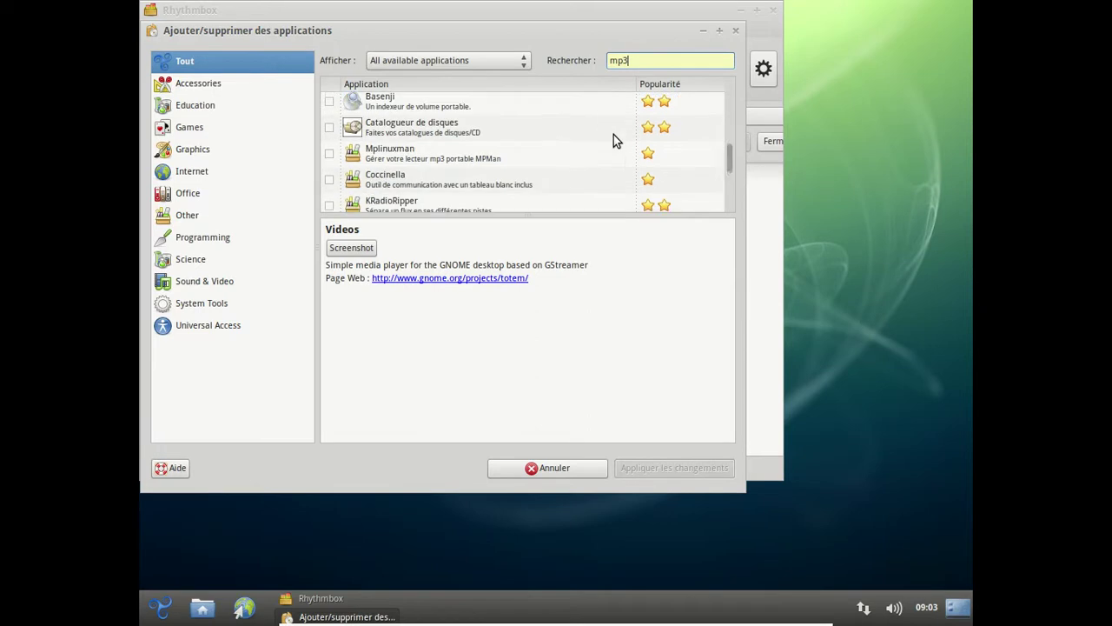
{"action": "scroll", "coordinate": [614, 140], "scroll_direction": "down", "scroll_amount": 15}
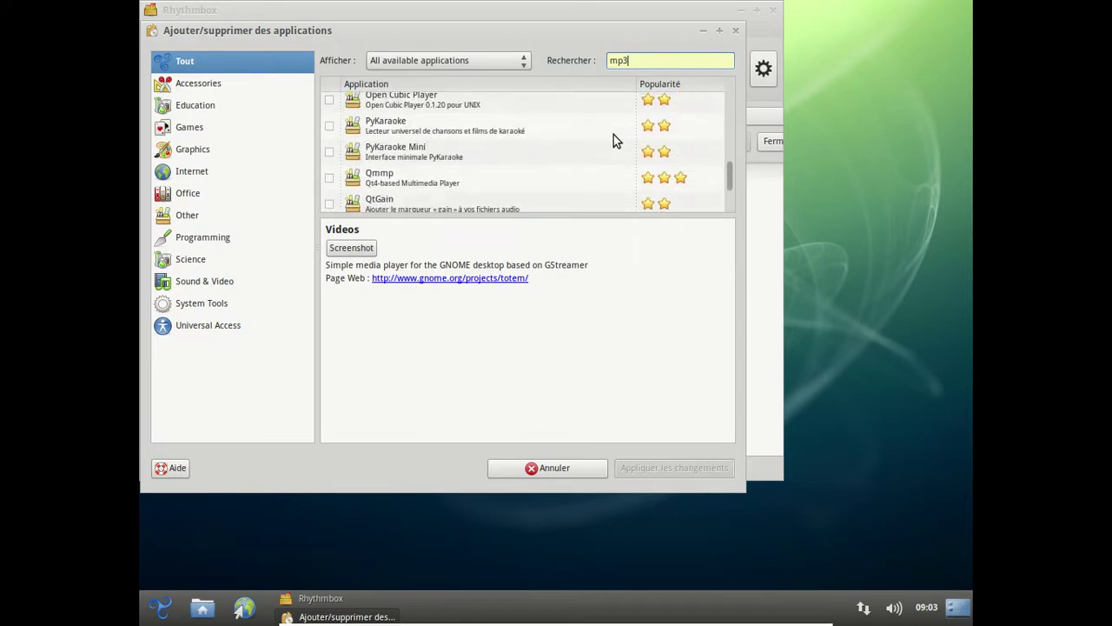
{"action": "scroll", "coordinate": [614, 141], "scroll_direction": "down", "scroll_amount": 8}
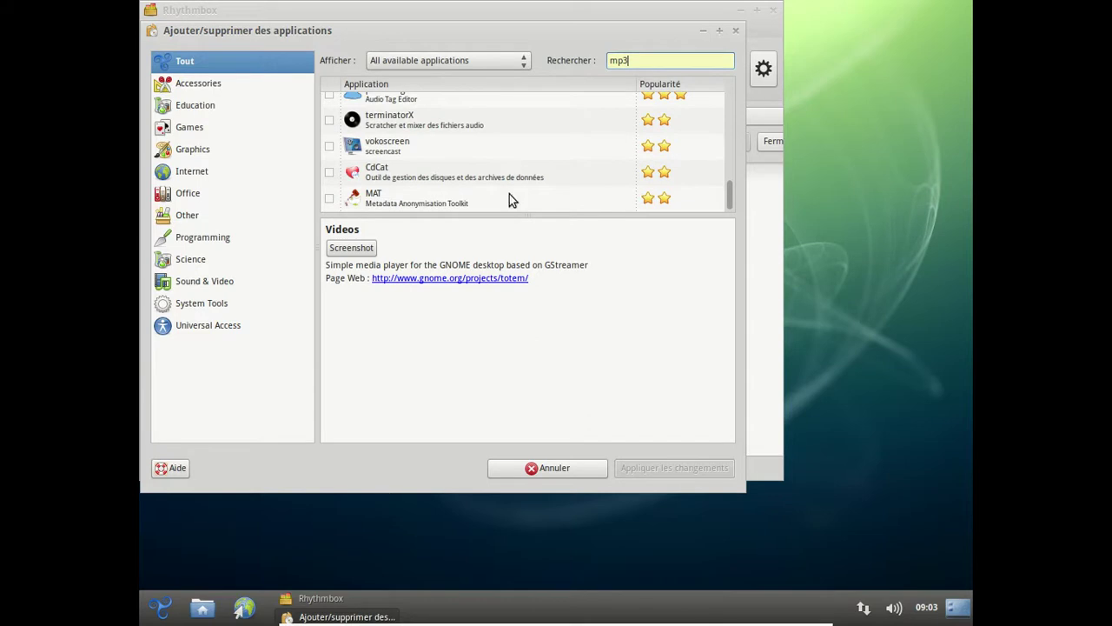
Step: Check the Afficher filter choices without changing them, and cancel out of Ajouter/supprimer des applications
{"action": "left_click", "coordinate": [499, 63]}
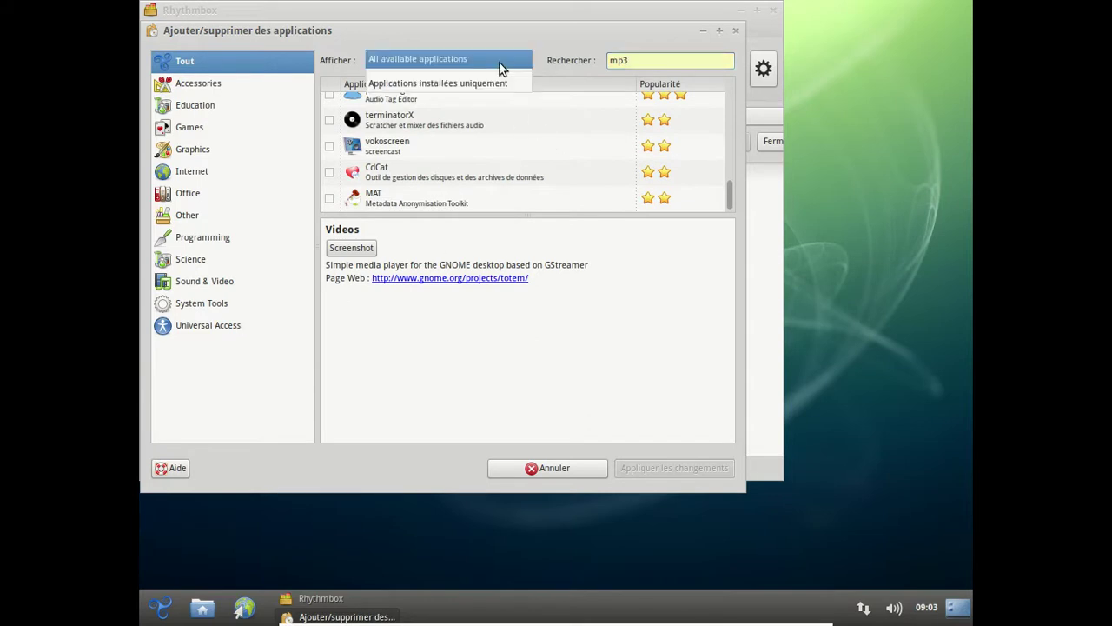
{"action": "left_click", "coordinate": [500, 63]}
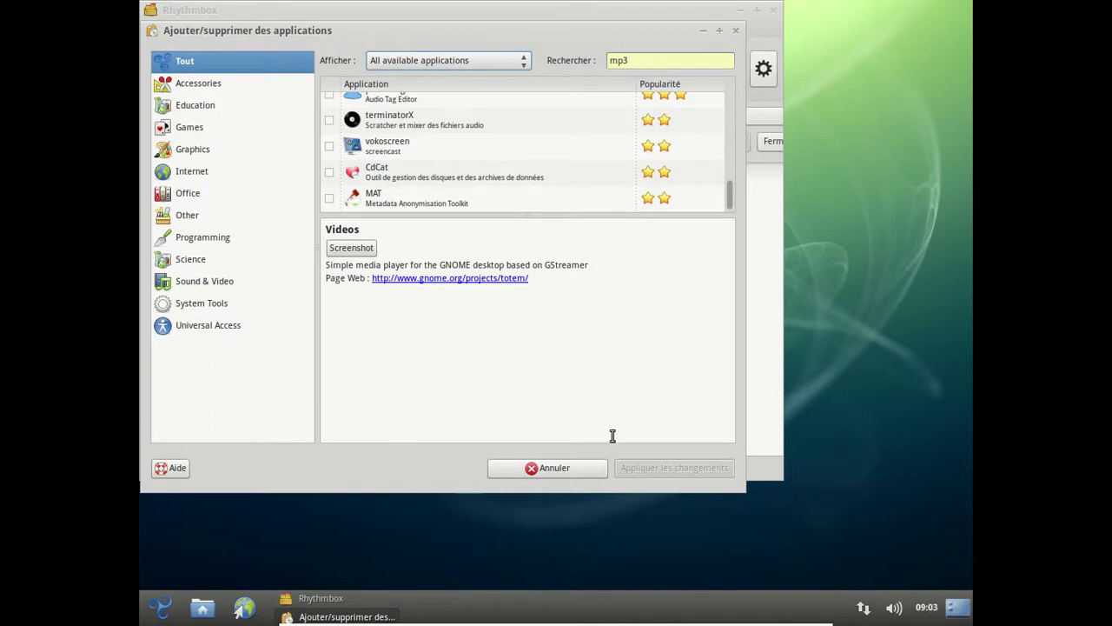
{"action": "left_click", "coordinate": [566, 468]}
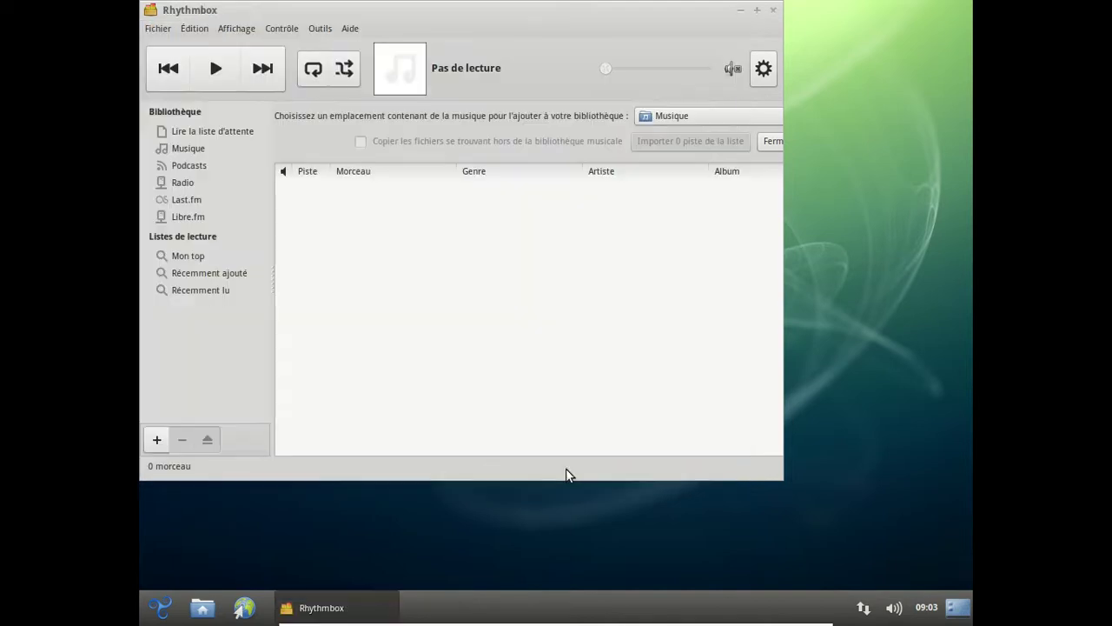
Step: View Rhythmbox's version information in its À propos window, and close that window and the music player
{"action": "left_click", "coordinate": [763, 68]}
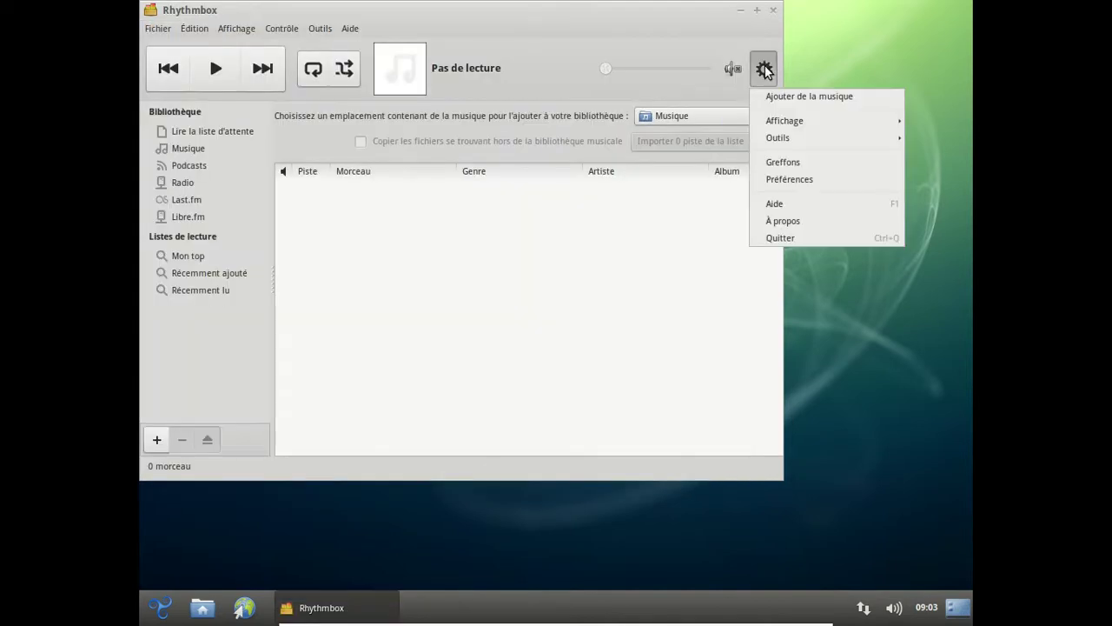
{"action": "left_click", "coordinate": [823, 222]}
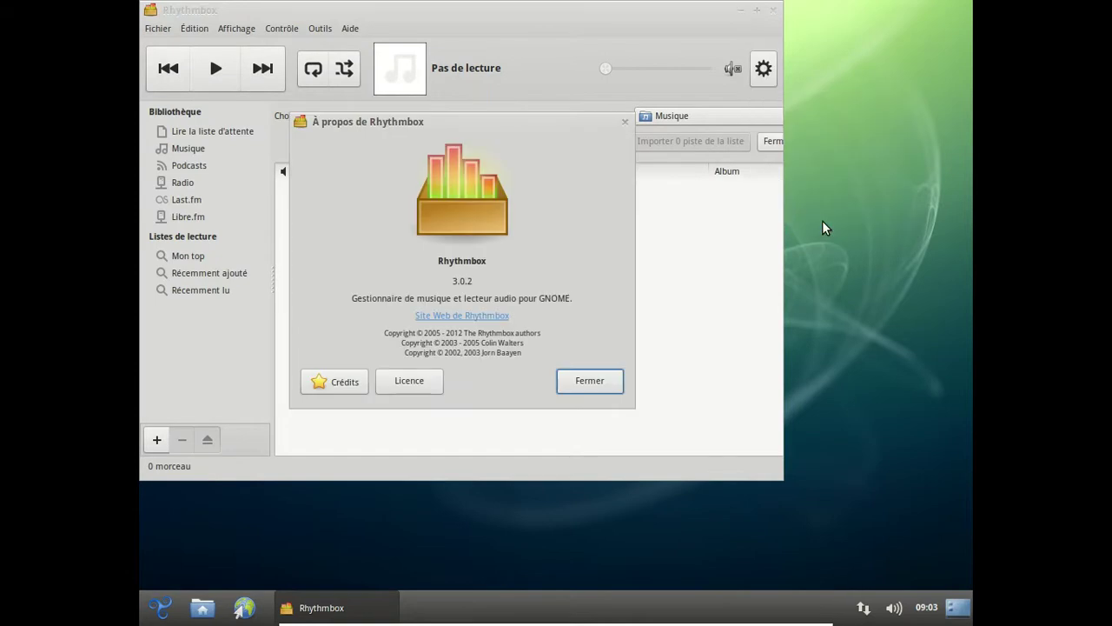
{"action": "left_click", "coordinate": [588, 381]}
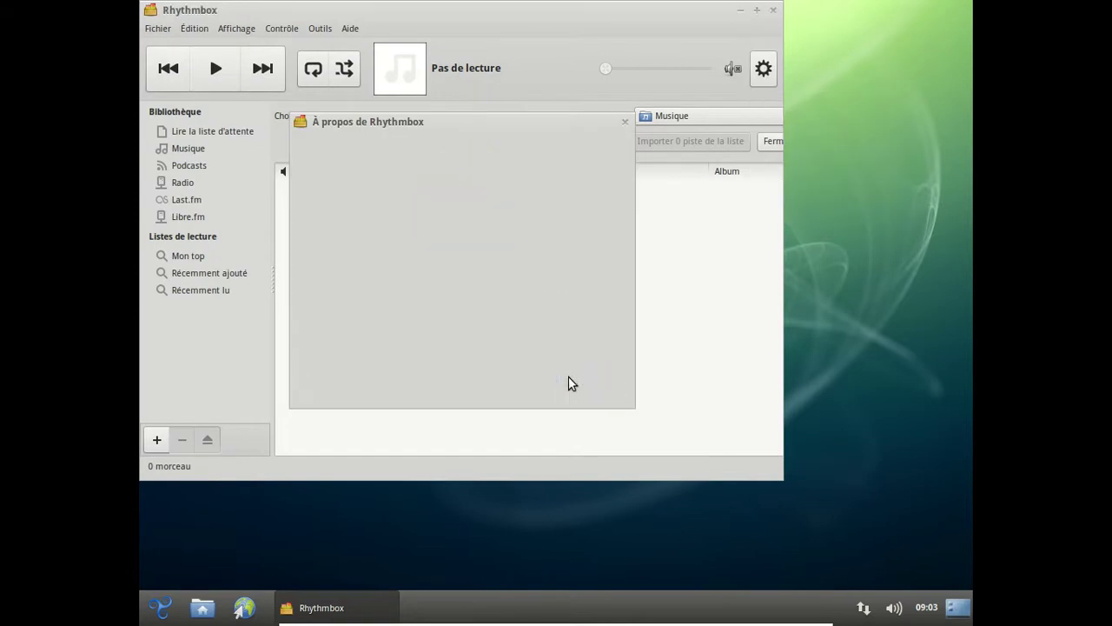
{"action": "left_click", "coordinate": [774, 11]}
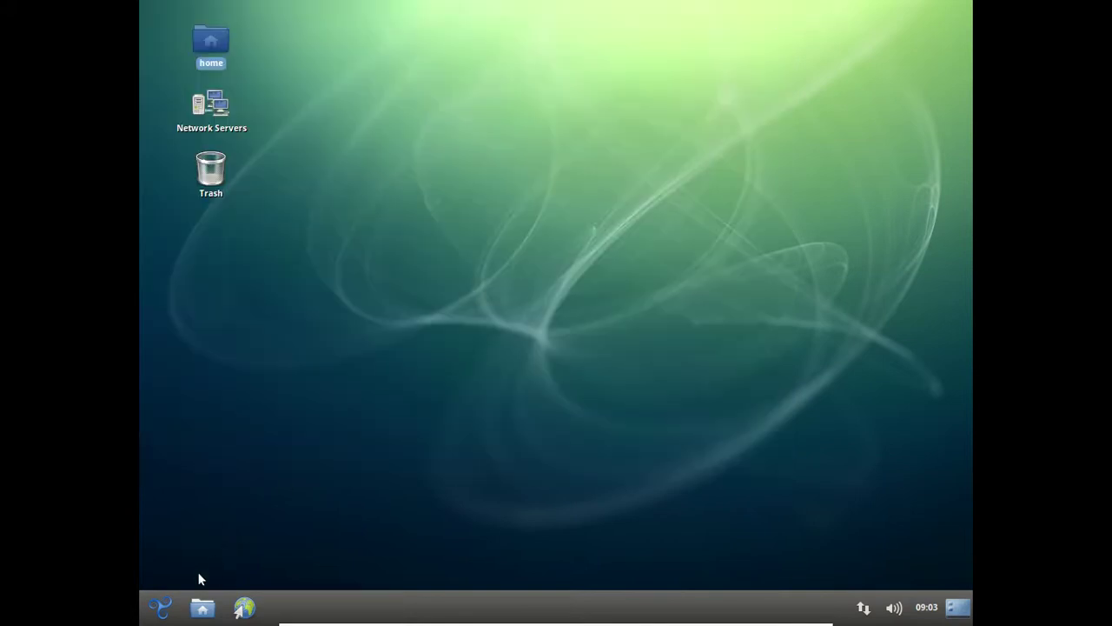
Step: Open a terminal from the Accessoires applications
{"action": "left_click", "coordinate": [160, 607]}
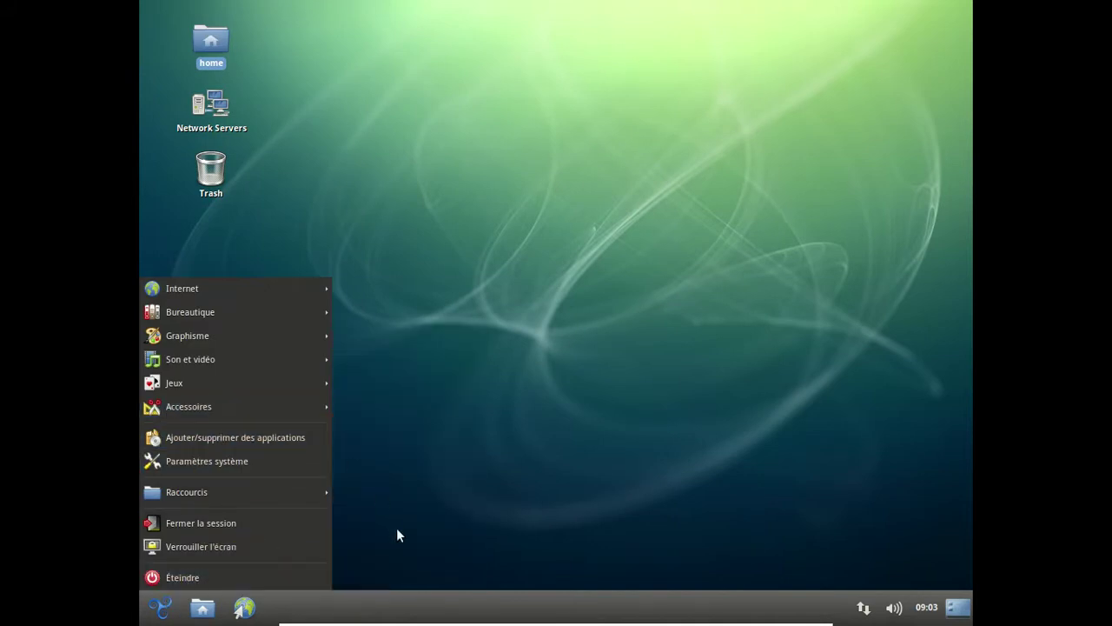
{"action": "mouse_move", "coordinate": [272, 406]}
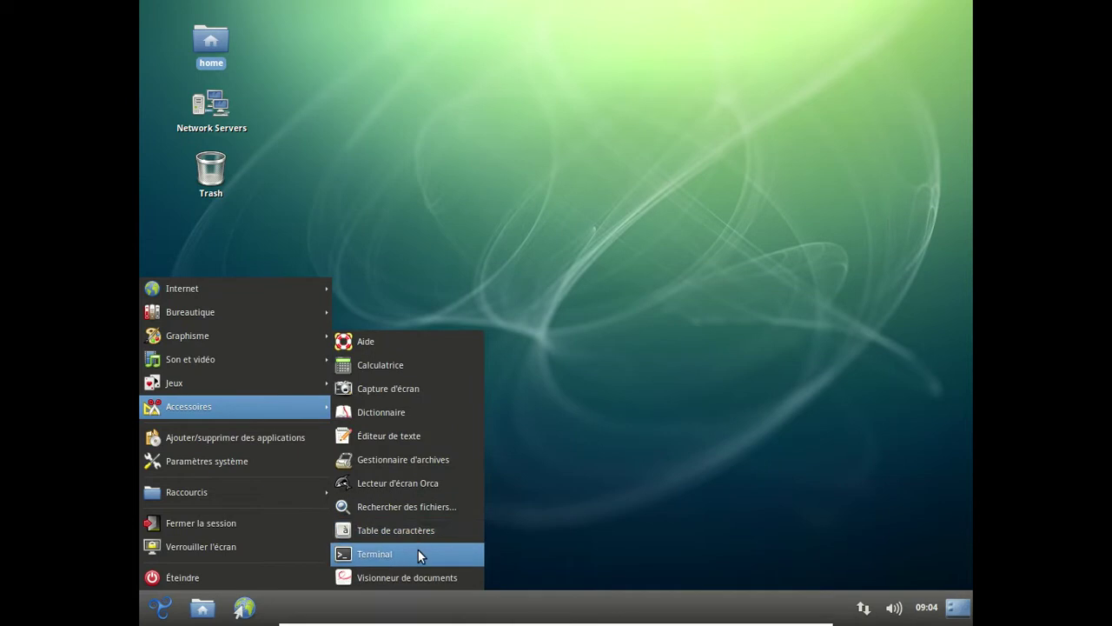
{"action": "left_click", "coordinate": [418, 554]}
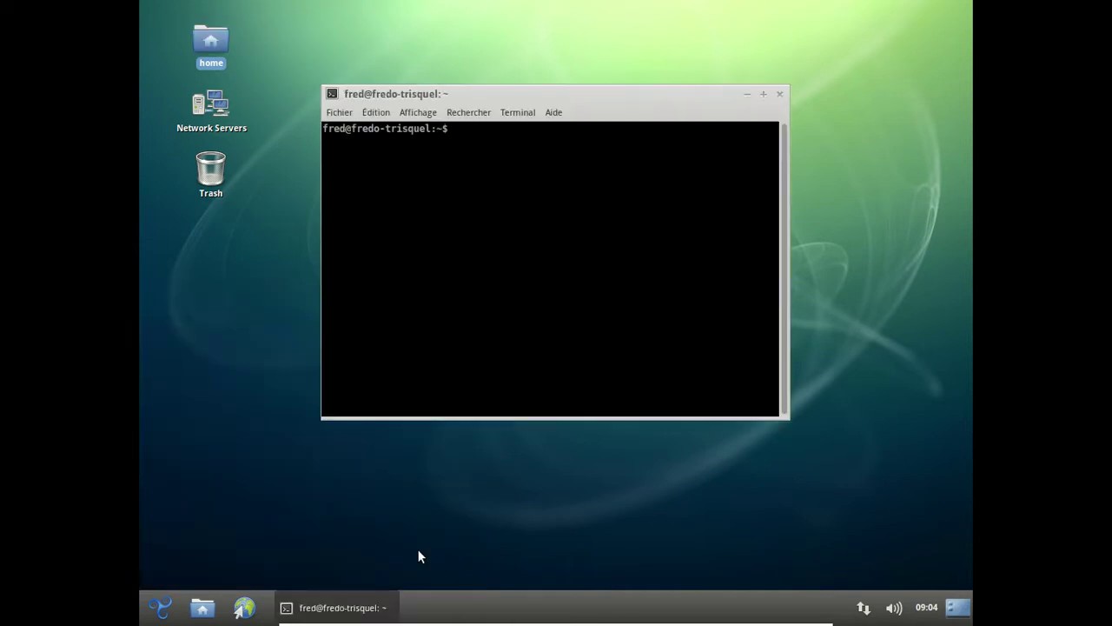
Step: Run sudo apt search gstreamer | more in the terminal and enter the sudo password
{"action": "type", "text": "sudo apt-ge"}
{"action": "key", "text": "BackSpace"}
{"action": "key", "text": "BackSpace"}
{"action": "key", "text": "BackSpace"}
{"action": "type", "text": "search gster"}
{"action": "key", "text": "BackSpace"}
{"action": "key", "text": "BackSpace"}
{"action": "type", "text": "reamer | more"}
{"action": "key", "text": "Return"}
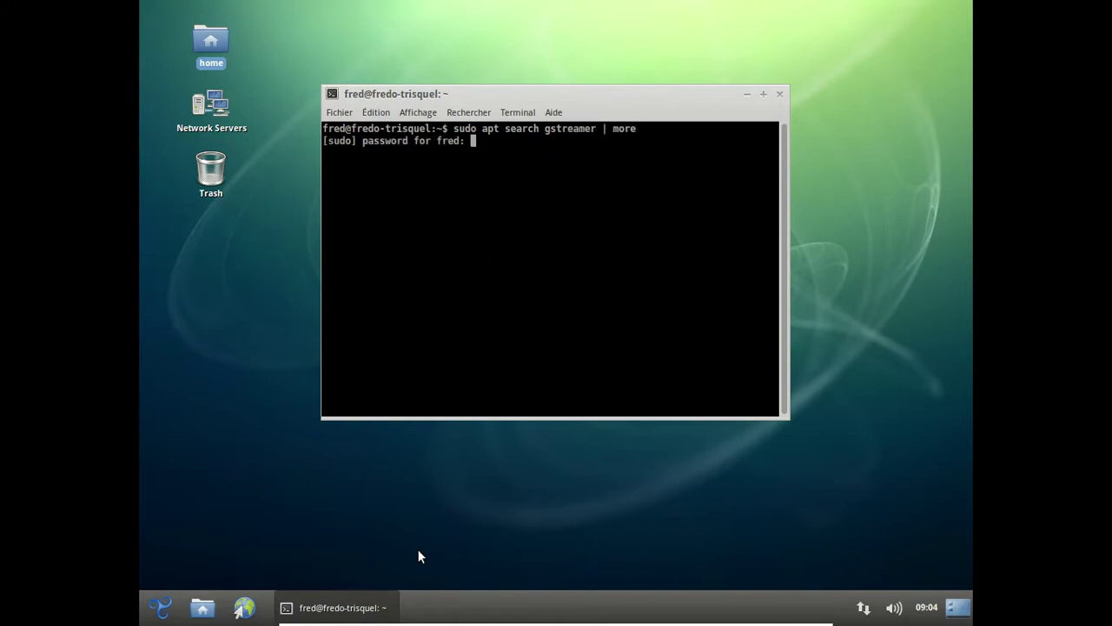
{"action": "key", "text": "Return"}
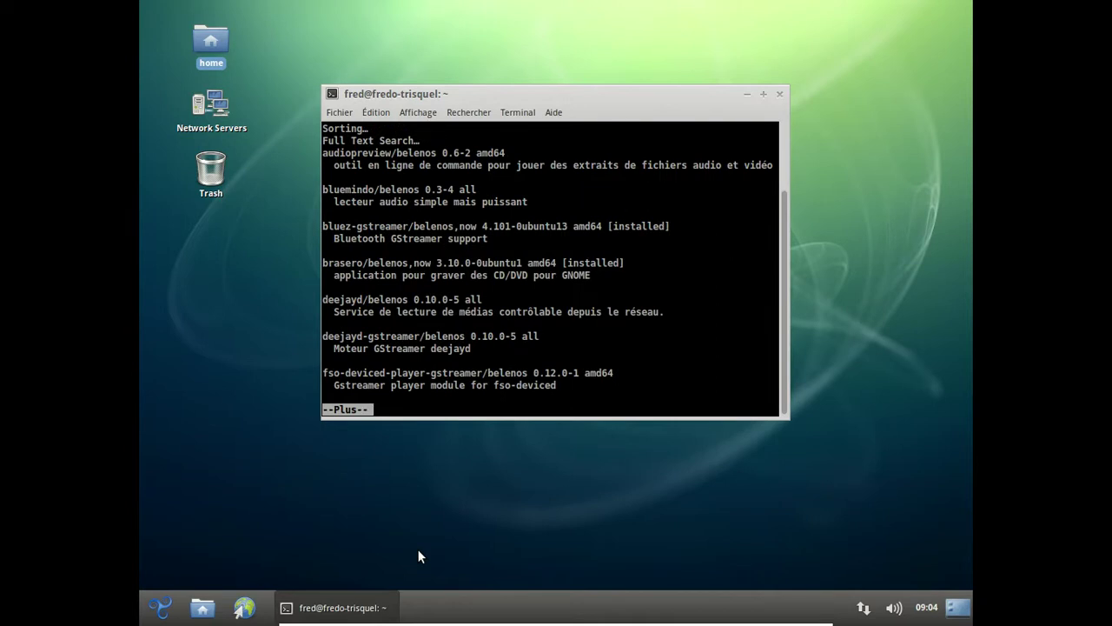
Step: Page through the gstreamer package results up to the gstreamer0.10 packages and quit the pager
{"action": "key", "text": "space"}
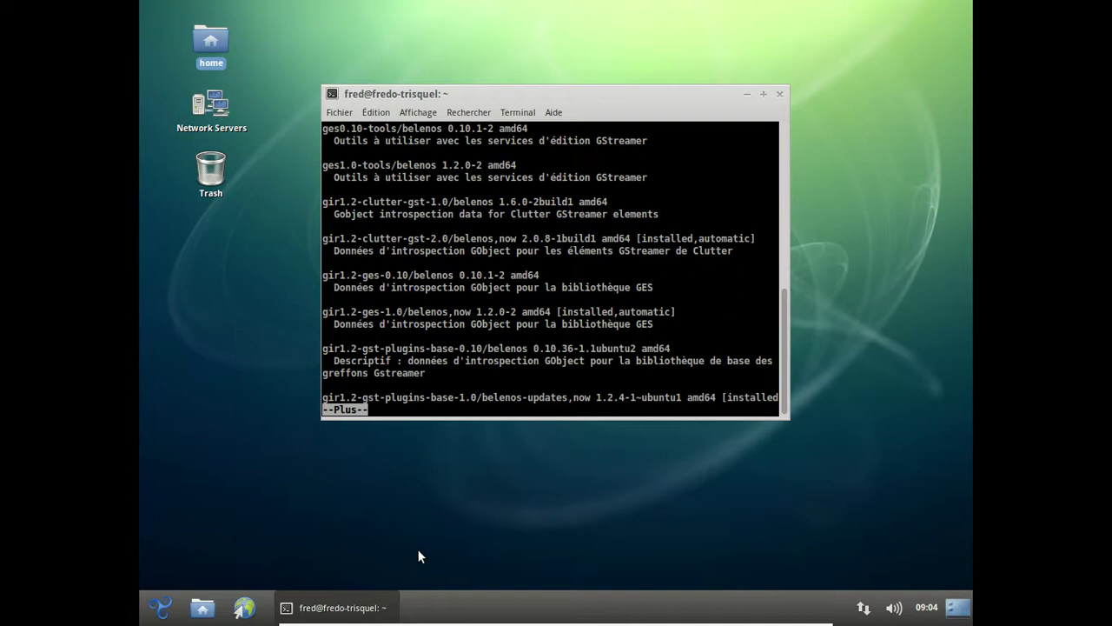
{"action": "key", "text": "space"}
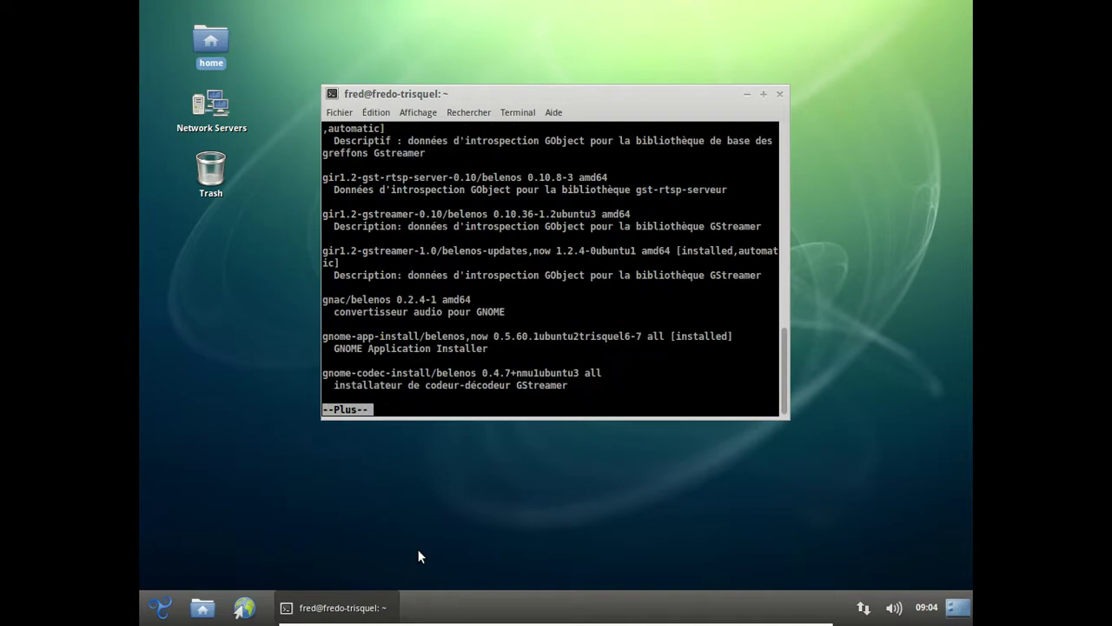
{"action": "key", "text": "space"}
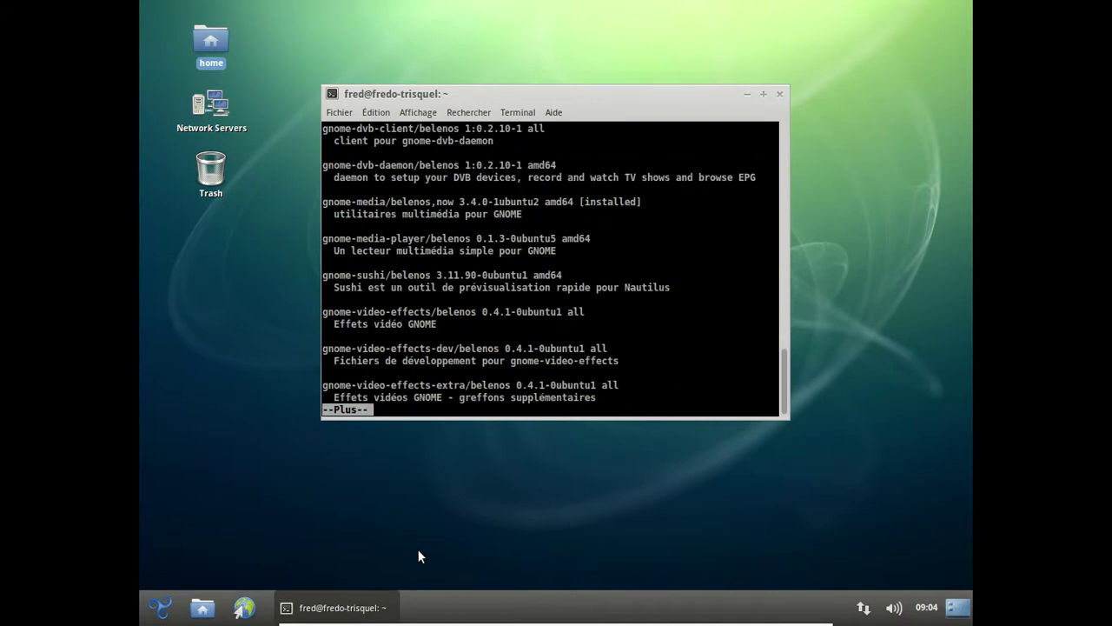
{"action": "key", "text": "space"}
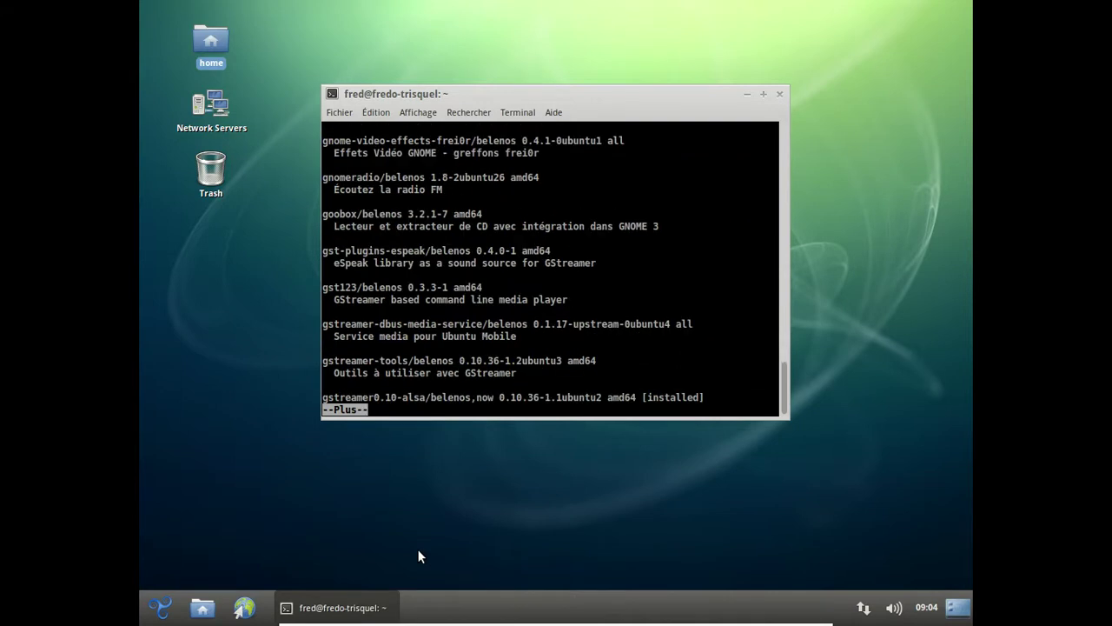
{"action": "key", "text": "space"}
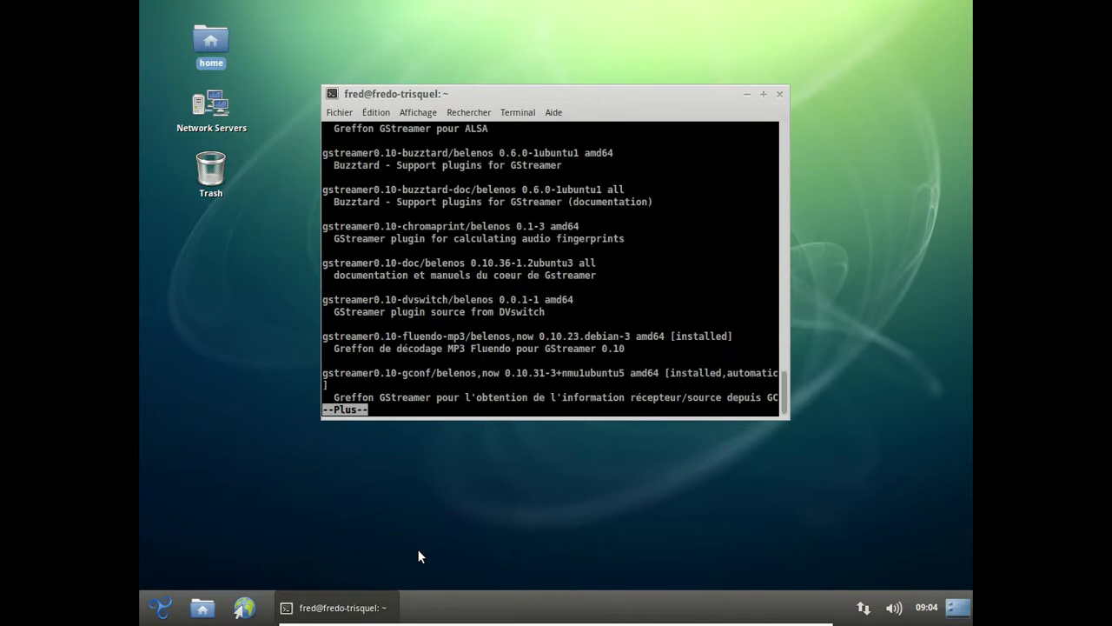
{"action": "key", "text": "q"}
Step: Rerun the package search filtered for plugins with sudo apt search gstreamer | grep plugins
{"action": "key", "text": "Up"}
{"action": "key", "text": "BackSpace"}
{"action": "key", "text": "BackSpace"}
{"action": "key", "text": "BackSpace"}
{"action": "key", "text": "BackSpace"}
{"action": "type", "text": "greop"}
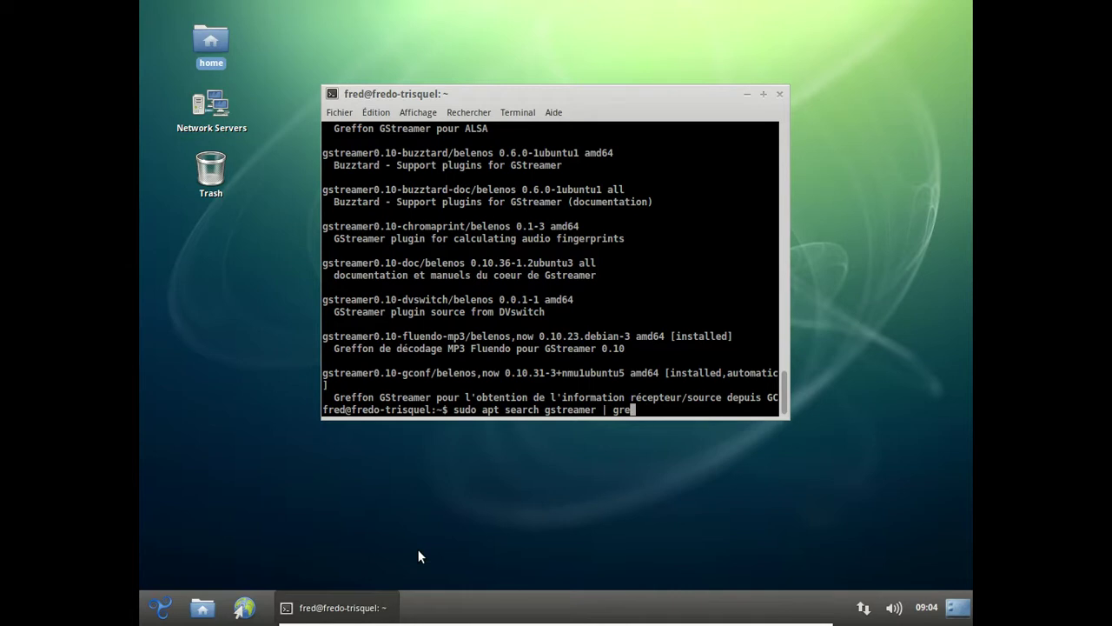
{"action": "key", "text": "BackSpace"}
{"action": "key", "text": "BackSpace"}
{"action": "type", "text": "p plugins"}
{"action": "key", "text": "Return"}
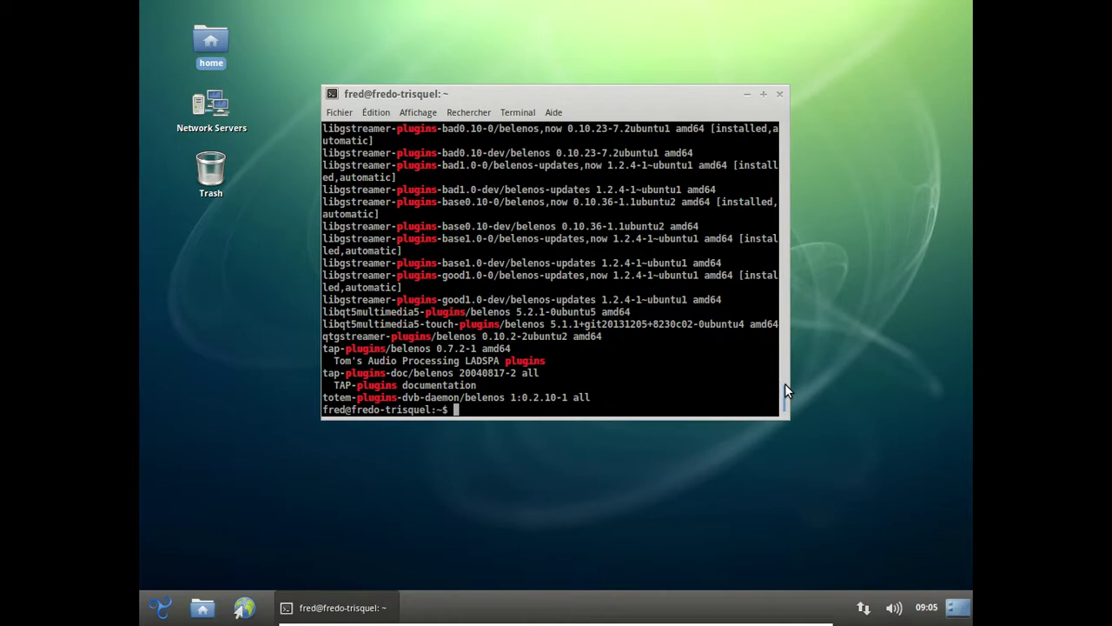
Step: Look back through the listed gstreamer plugins packages, checking which are installed, and close the terminal
{"action": "scroll", "coordinate": [785, 385], "scroll_direction": "up", "scroll_amount": 5}
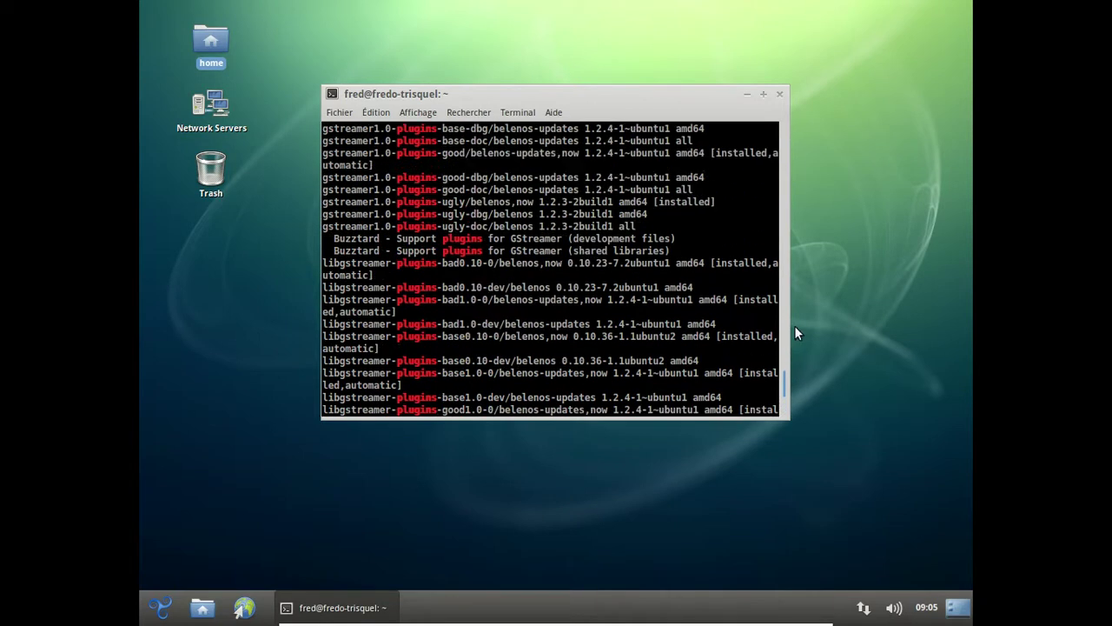
{"action": "scroll", "coordinate": [794, 326], "scroll_direction": "up", "scroll_amount": 4}
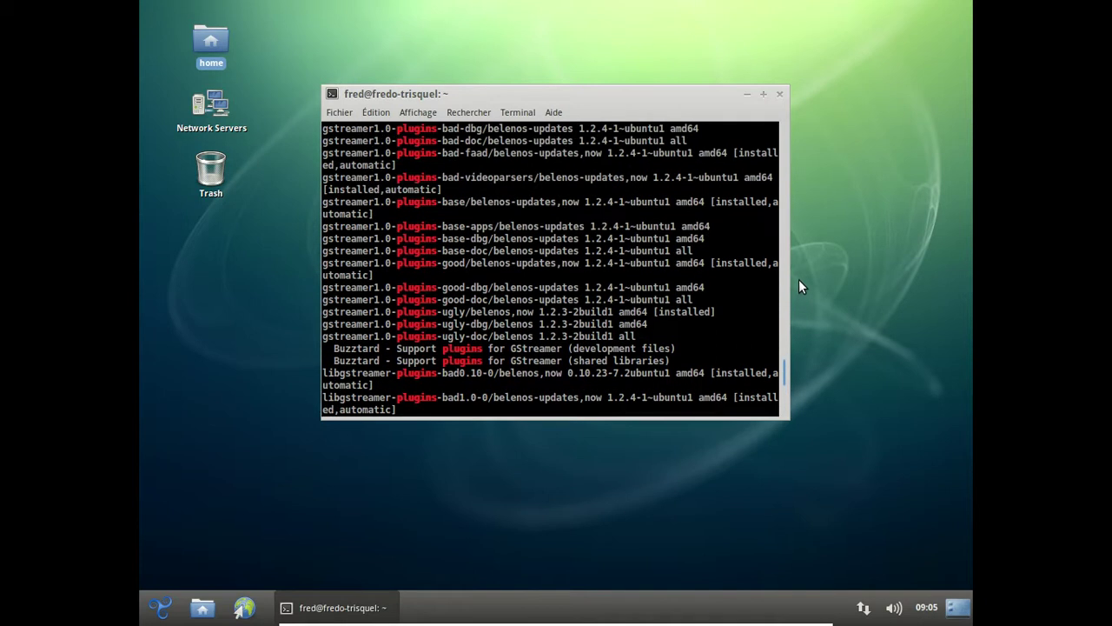
{"action": "scroll", "coordinate": [799, 277], "scroll_direction": "up", "scroll_amount": 5}
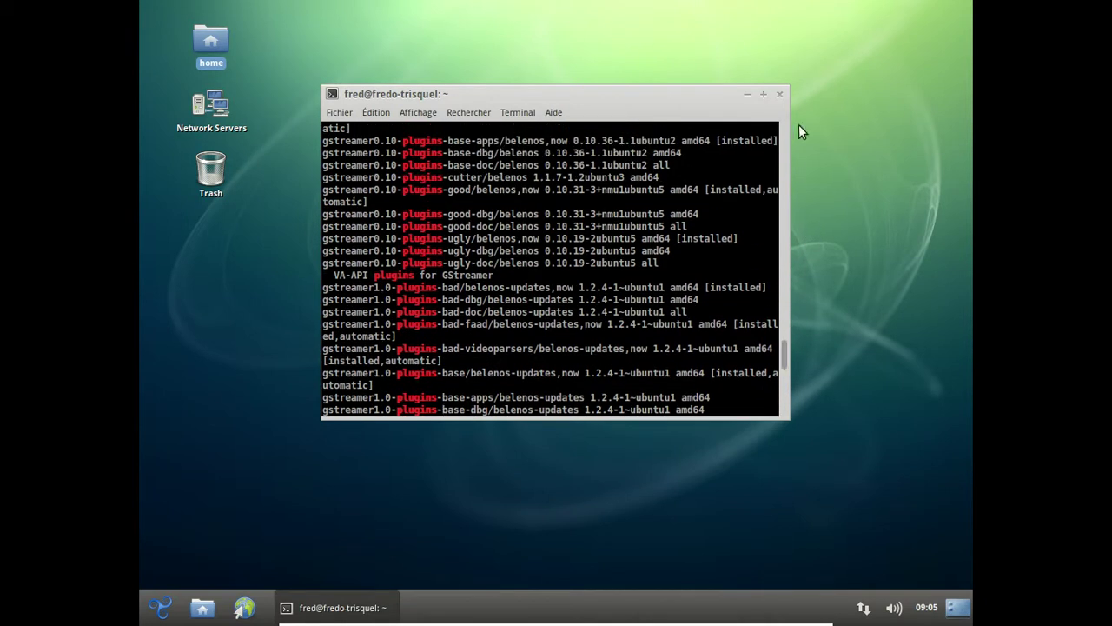
{"action": "left_click", "coordinate": [781, 94]}
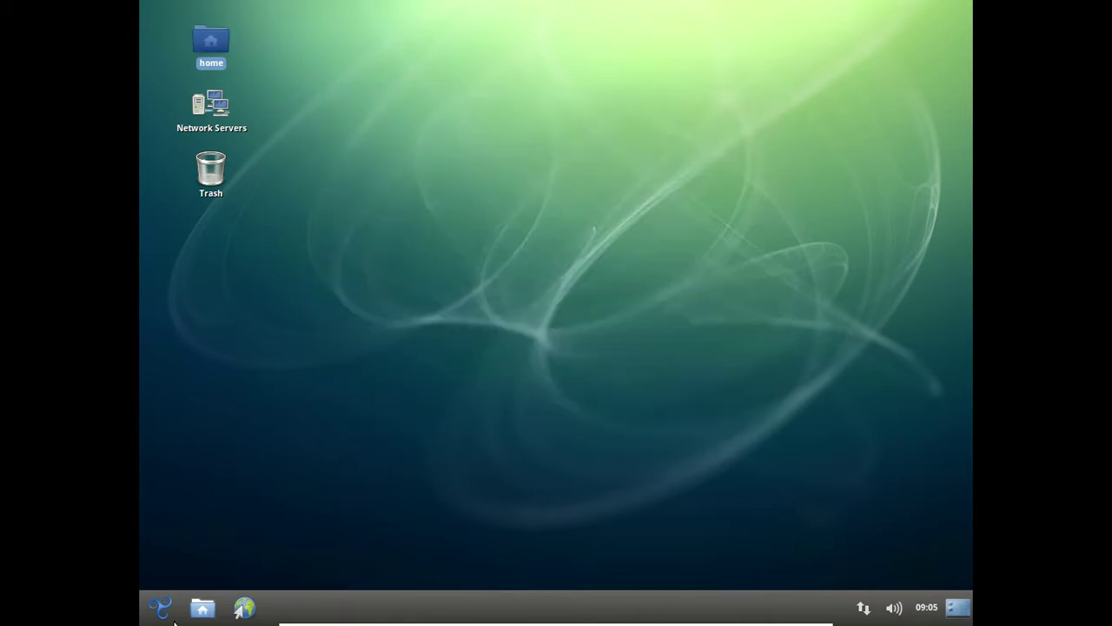
{"action": "left_click", "coordinate": [161, 607]}
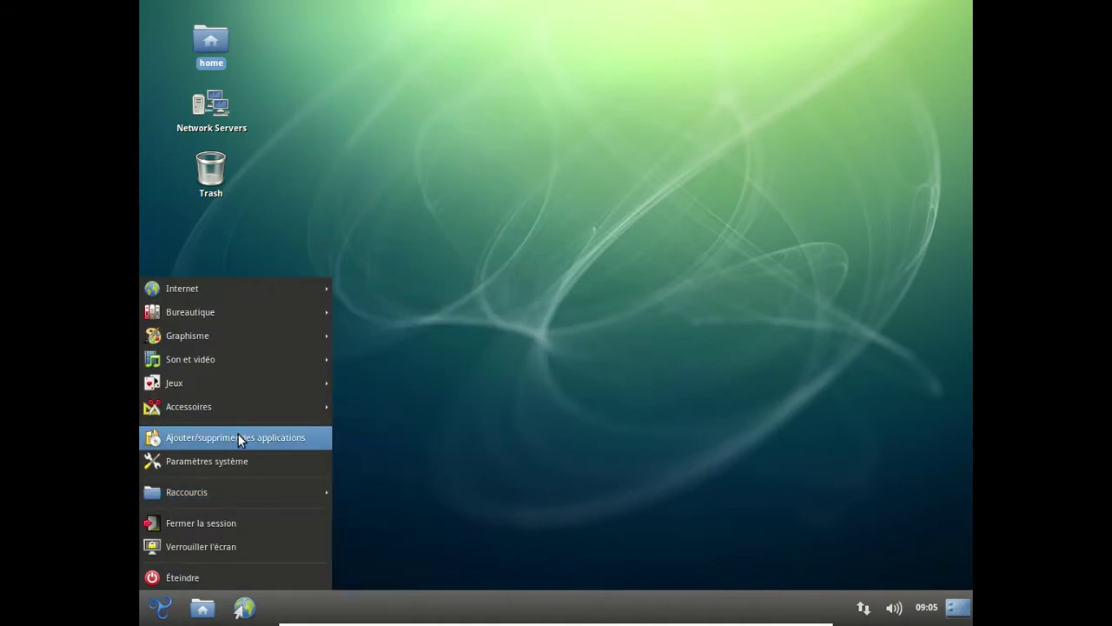
{"action": "mouse_move", "coordinate": [242, 402]}
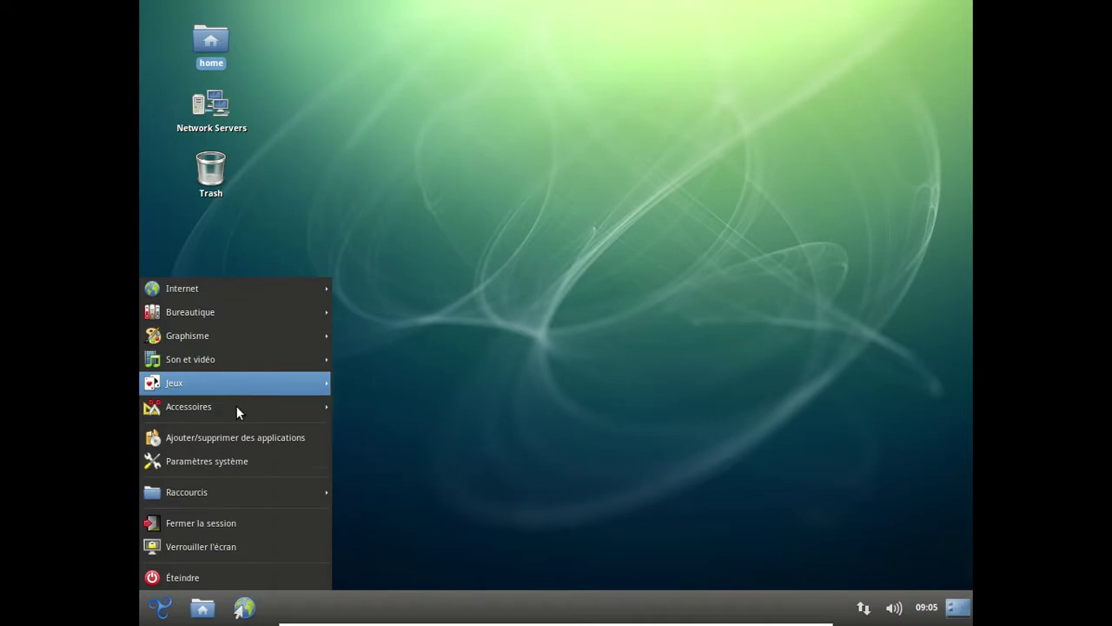
{"action": "mouse_move", "coordinate": [240, 306]}
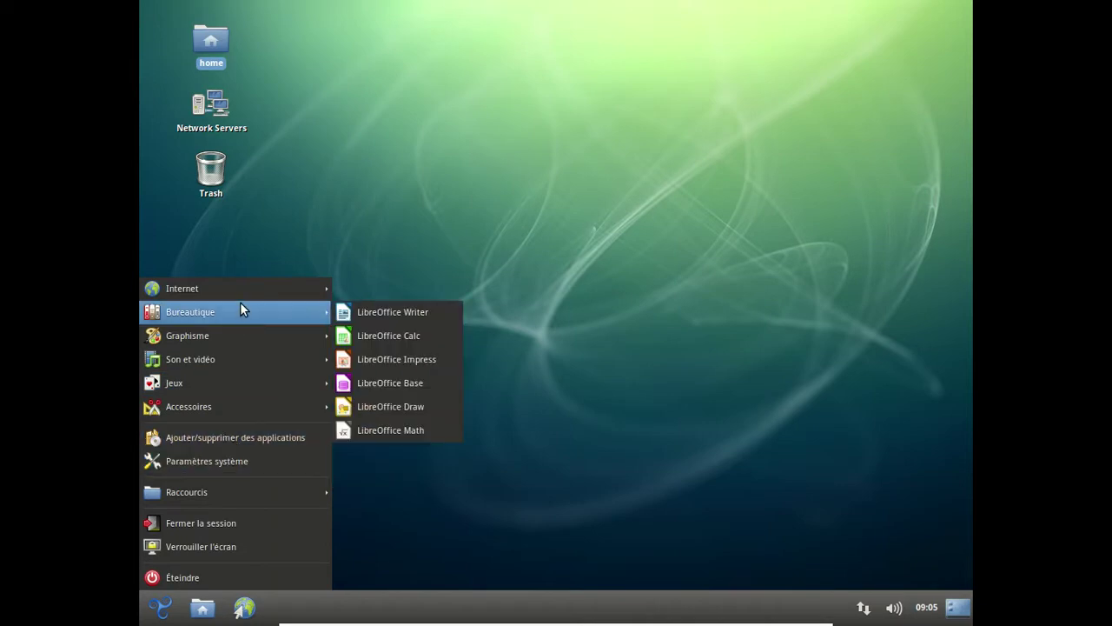
{"action": "mouse_move", "coordinate": [235, 363]}
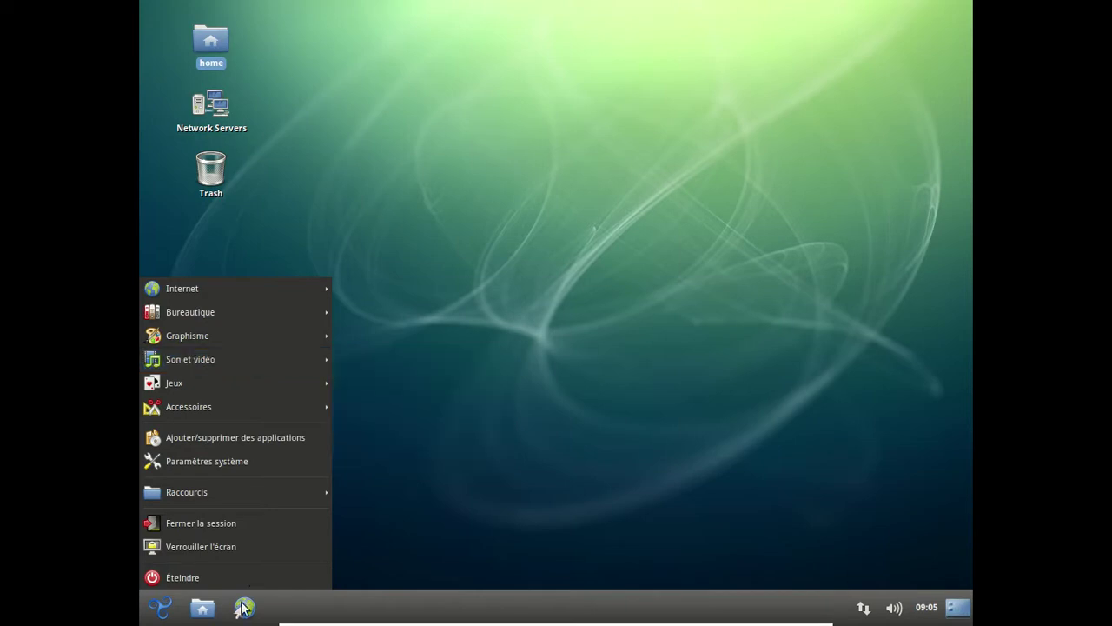
{"action": "left_click", "coordinate": [243, 608]}
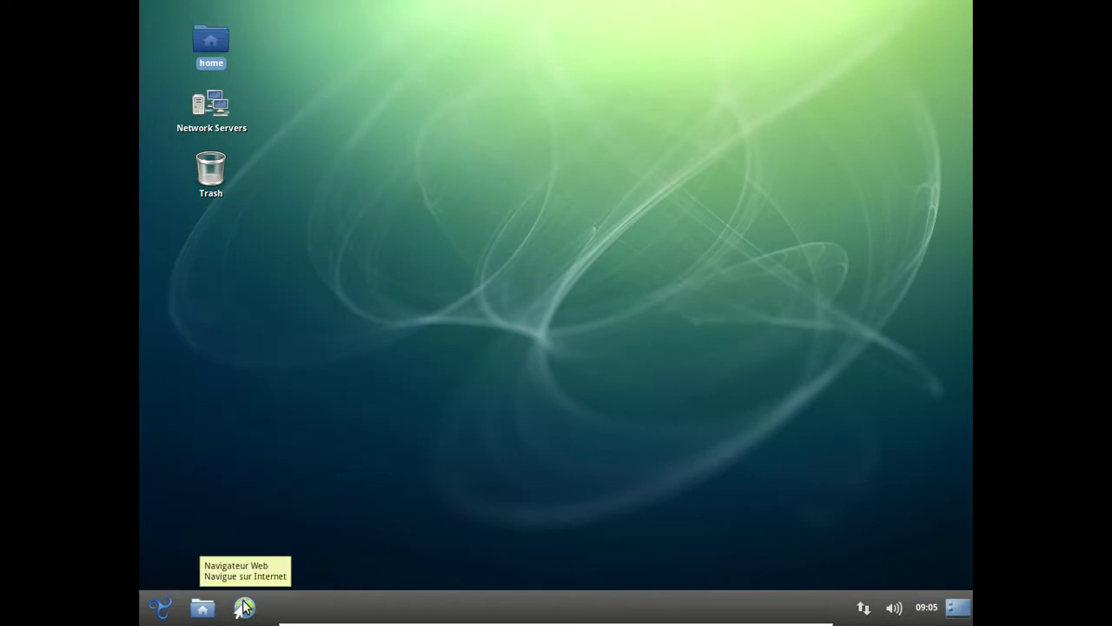
{"action": "left_click", "coordinate": [424, 474]}
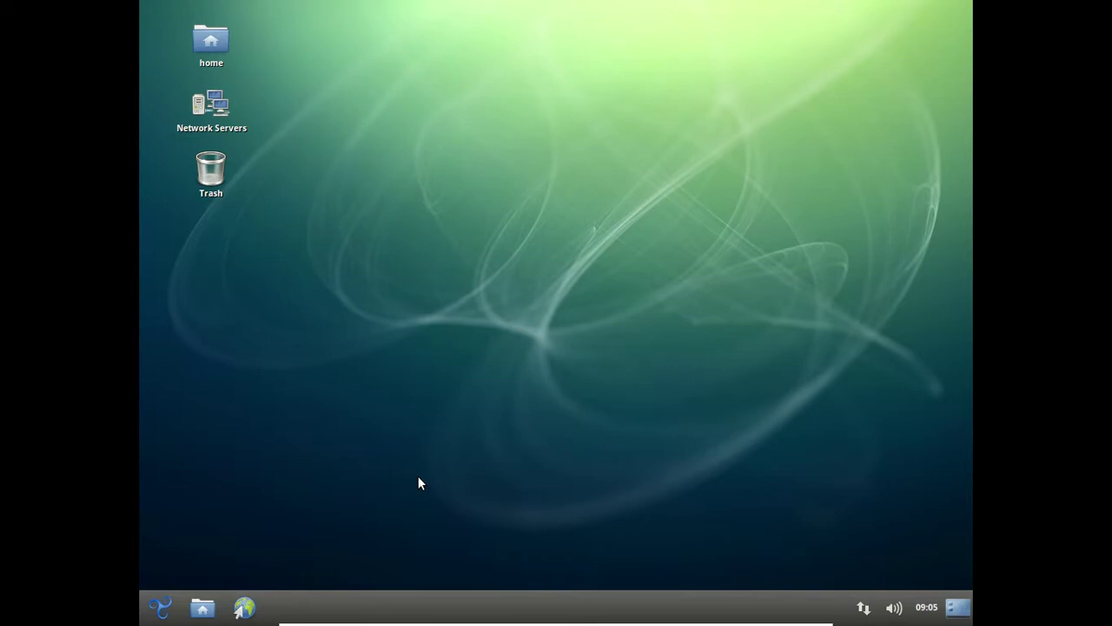
Step: Launch the IceCat web browser and view the HTTPS Everywhere options on its start page
{"action": "left_click", "coordinate": [242, 605]}
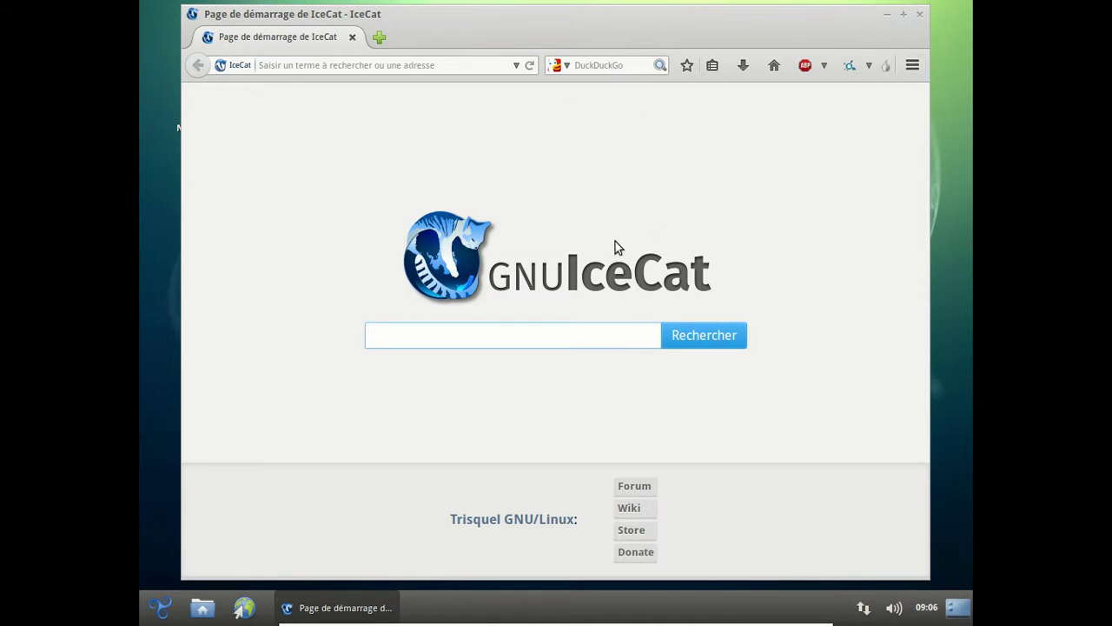
{"action": "left_click", "coordinate": [852, 74]}
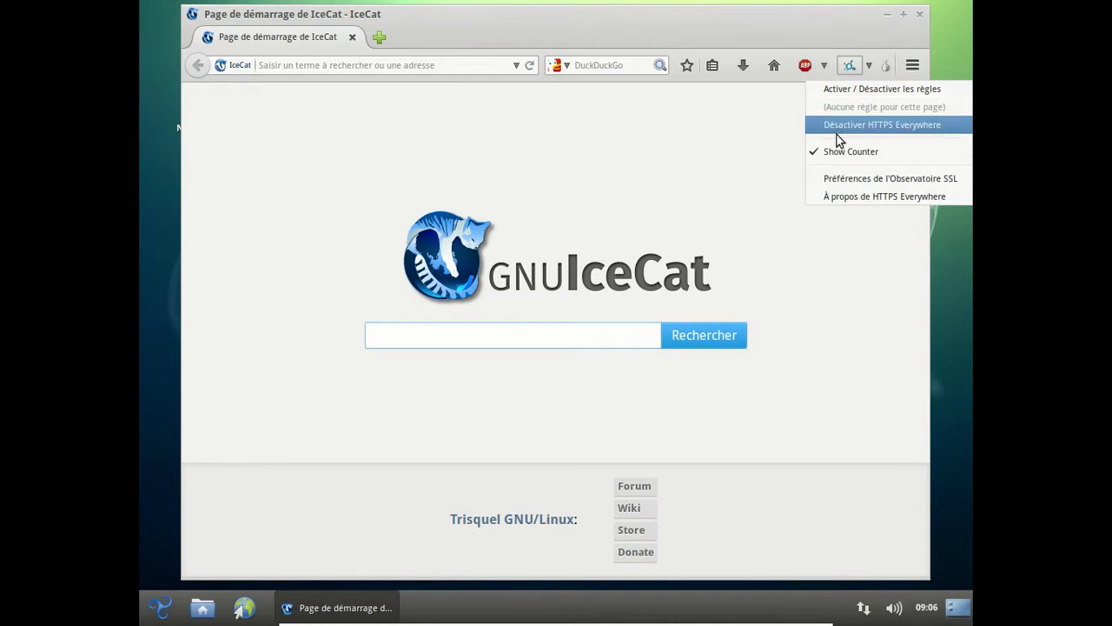
{"action": "left_click", "coordinate": [541, 158]}
Step: Load the author's personal weblog on free.fr by entering its /blog/ address
{"action": "left_click", "coordinate": [392, 66]}
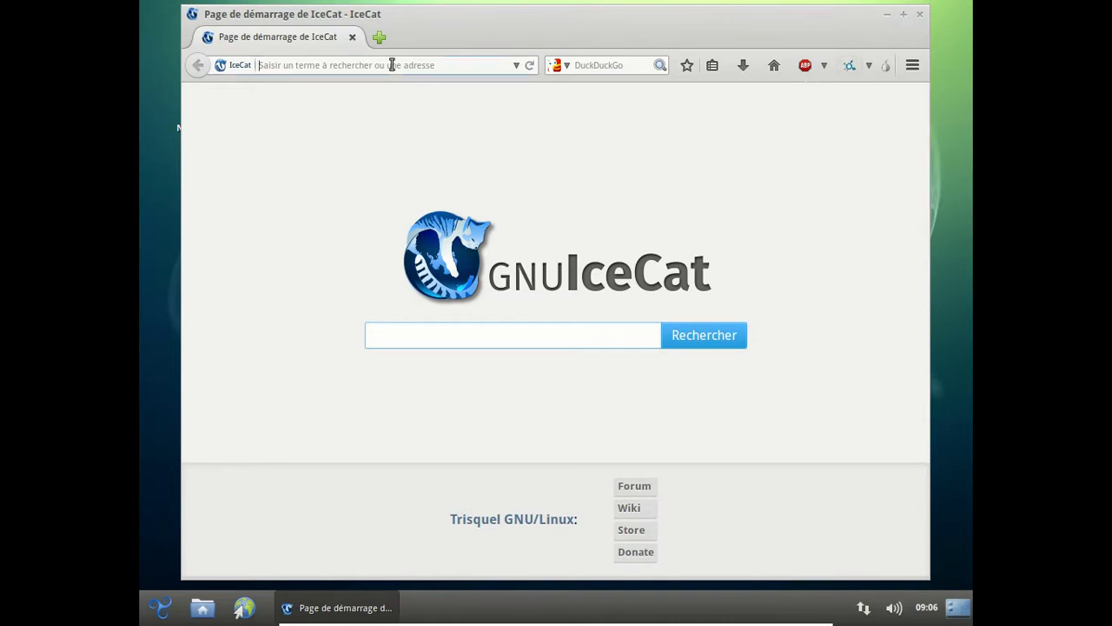
{"action": "type", "text": "frederic."}
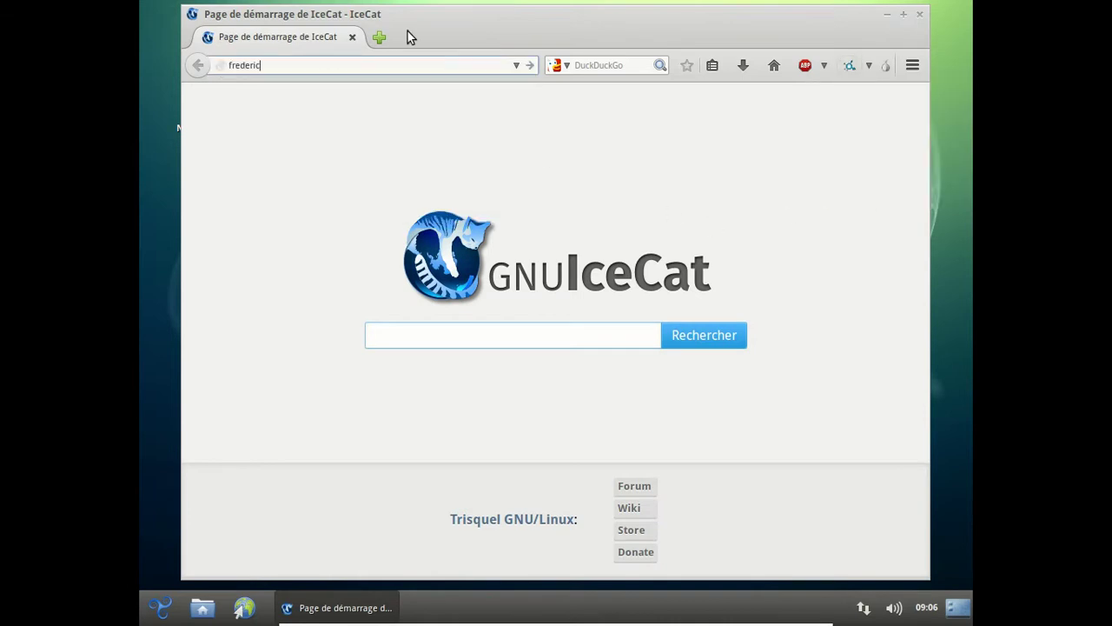
{"action": "type", "text": "bezies.free.fr/blog/"}
{"action": "key", "text": "Return"}
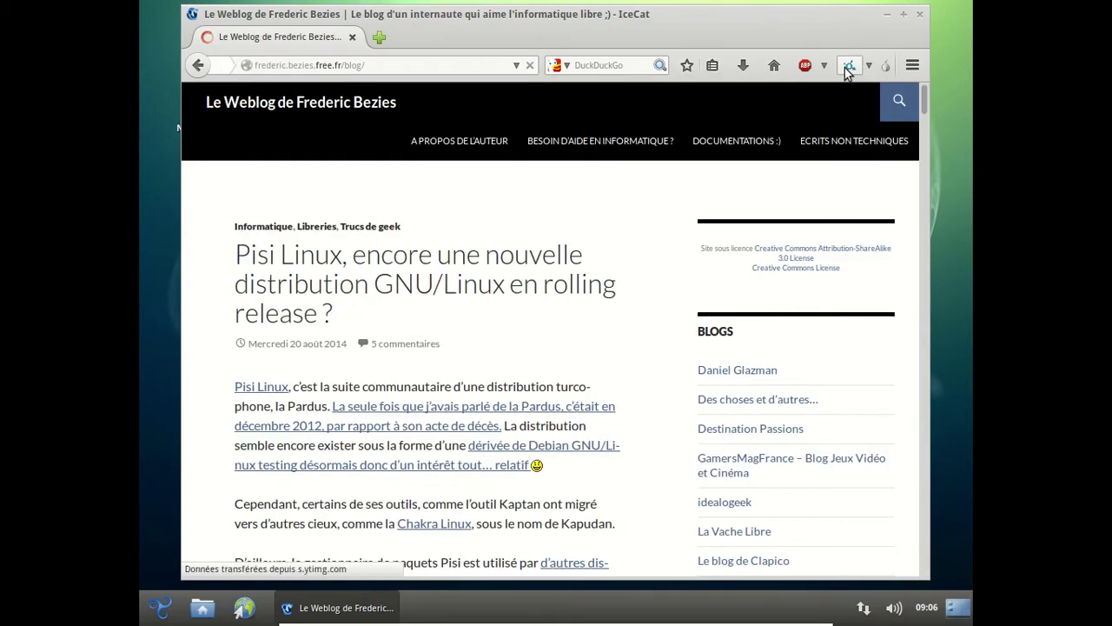
Step: Inspect the HTTPS Everywhere rules applied to the blog page and the browser's Tor status information
{"action": "left_click", "coordinate": [848, 68]}
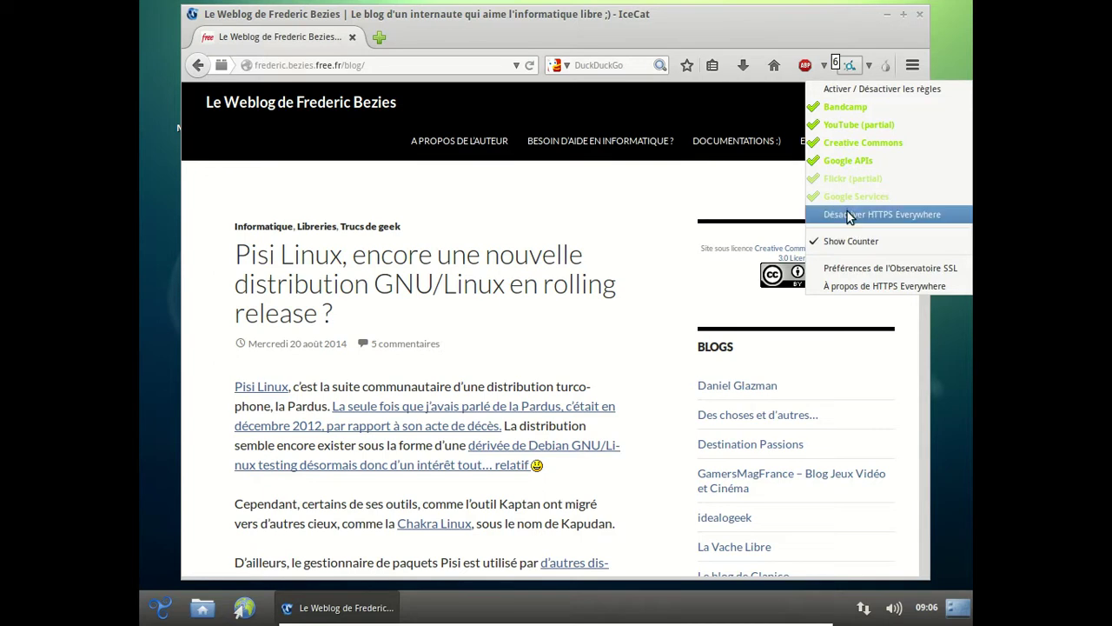
{"action": "left_click", "coordinate": [854, 73]}
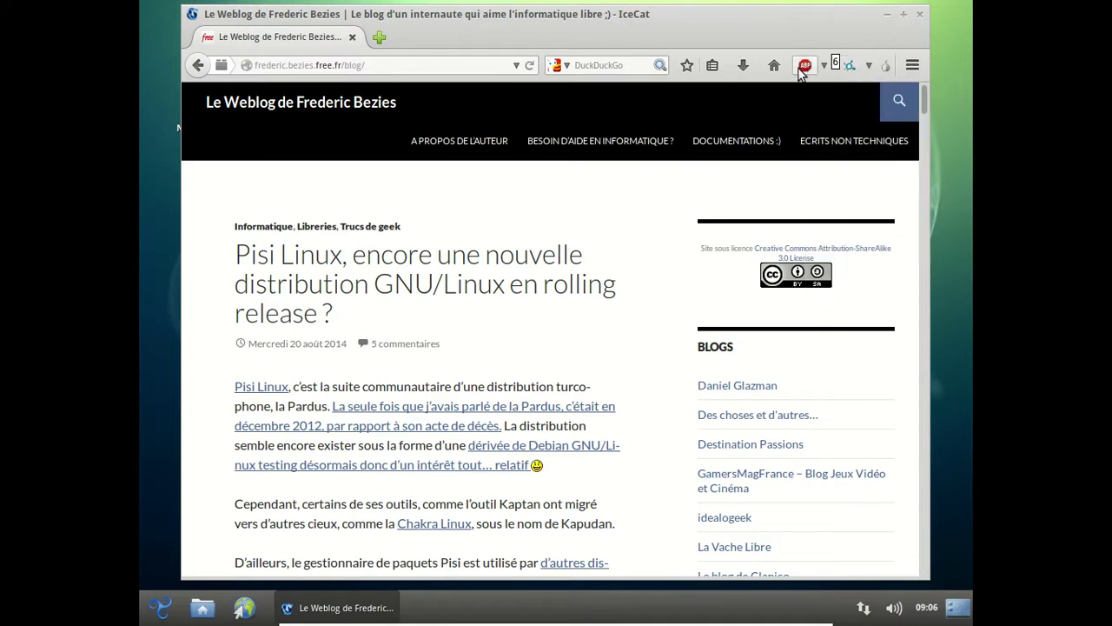
{"action": "left_click", "coordinate": [884, 69]}
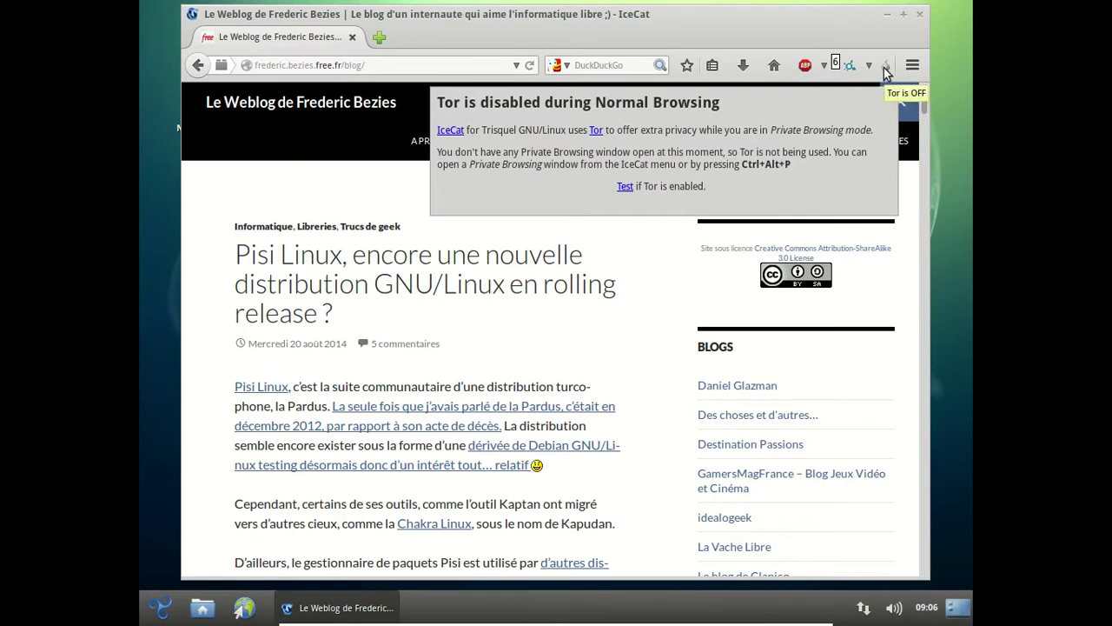
{"action": "left_click", "coordinate": [884, 68]}
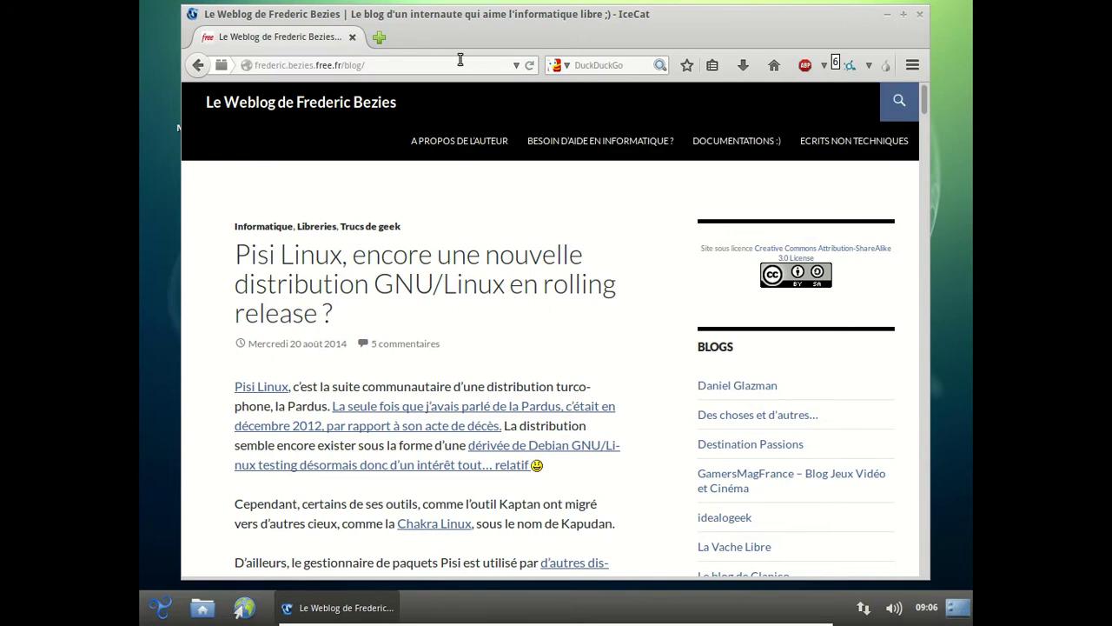
Step: Replace the blog tab with a new tab and remove the site thumbnails shown on it
{"action": "left_click", "coordinate": [379, 36]}
{"action": "left_click", "coordinate": [352, 37]}
{"action": "left_click", "coordinate": [415, 230]}
{"action": "left_click", "coordinate": [415, 229]}
{"action": "left_click", "coordinate": [415, 230]}
Step: Clear IceCat's recent browsing history and close the browser
{"action": "key", "text": "ctrl+shift+Delete"}
{"action": "left_click", "coordinate": [659, 331]}
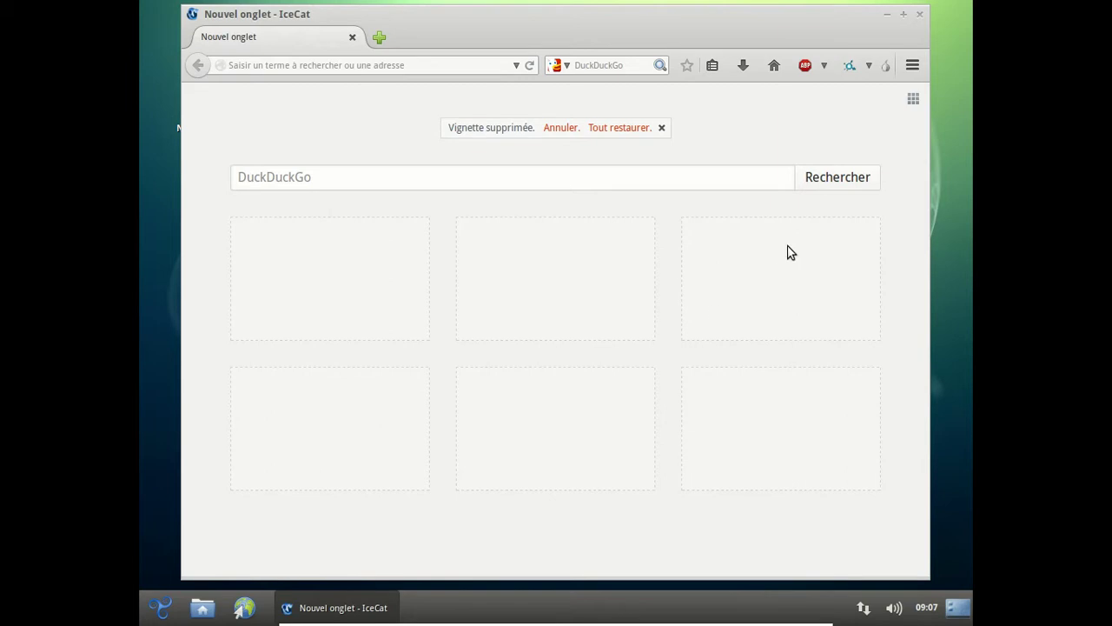
{"action": "left_click", "coordinate": [921, 13]}
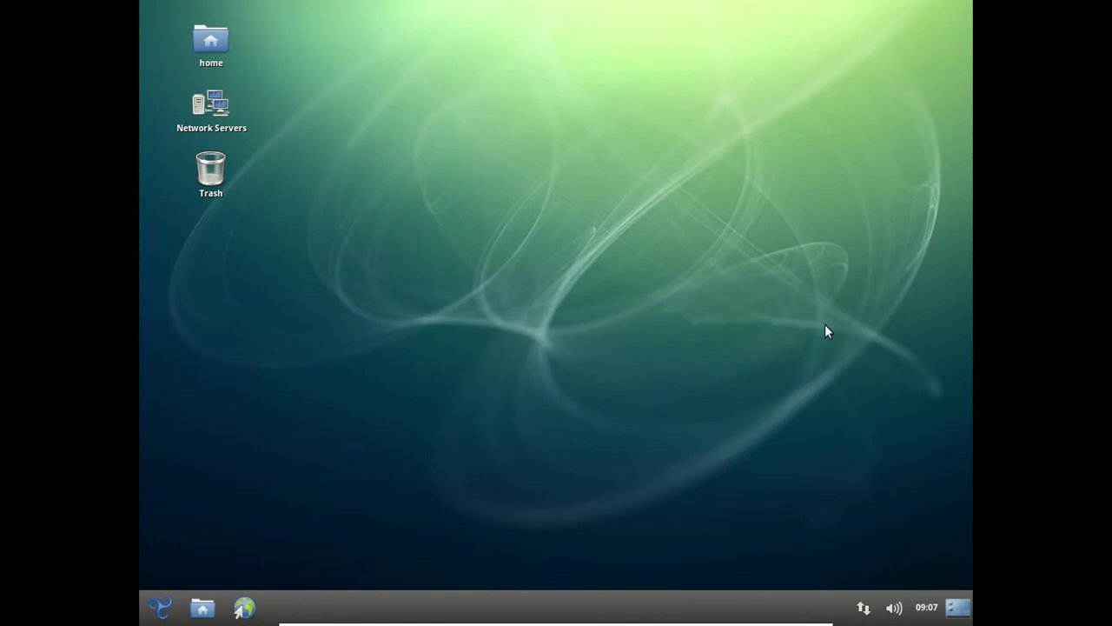
Step: Shut down the Trisquel virtual machine and bring up the message tray on the host desktop
{"action": "left_click", "coordinate": [159, 619]}
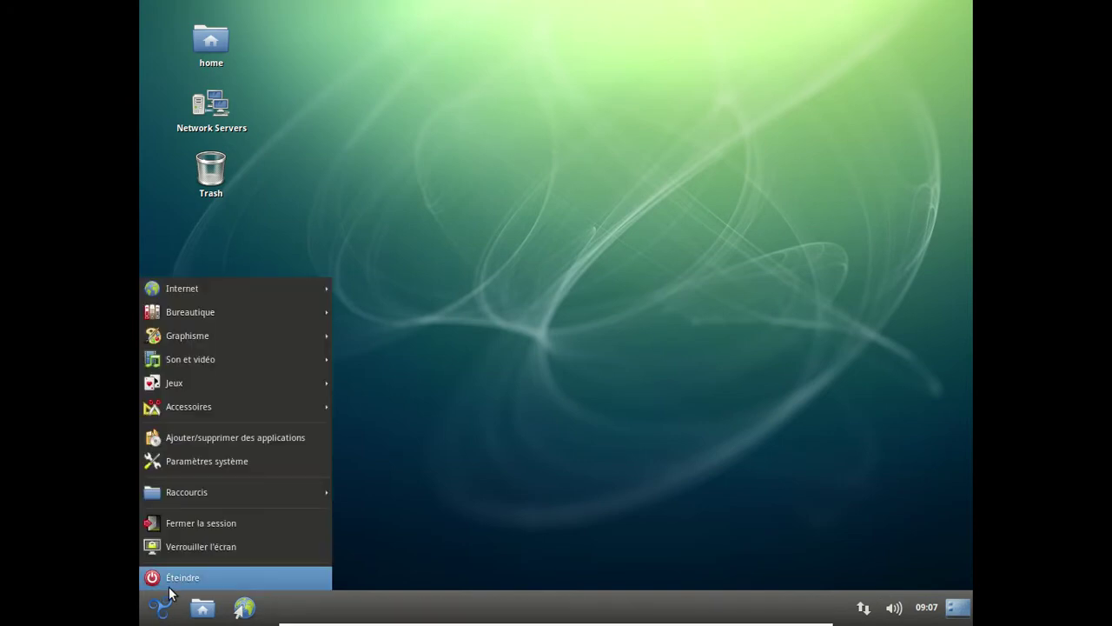
{"action": "left_click", "coordinate": [169, 581]}
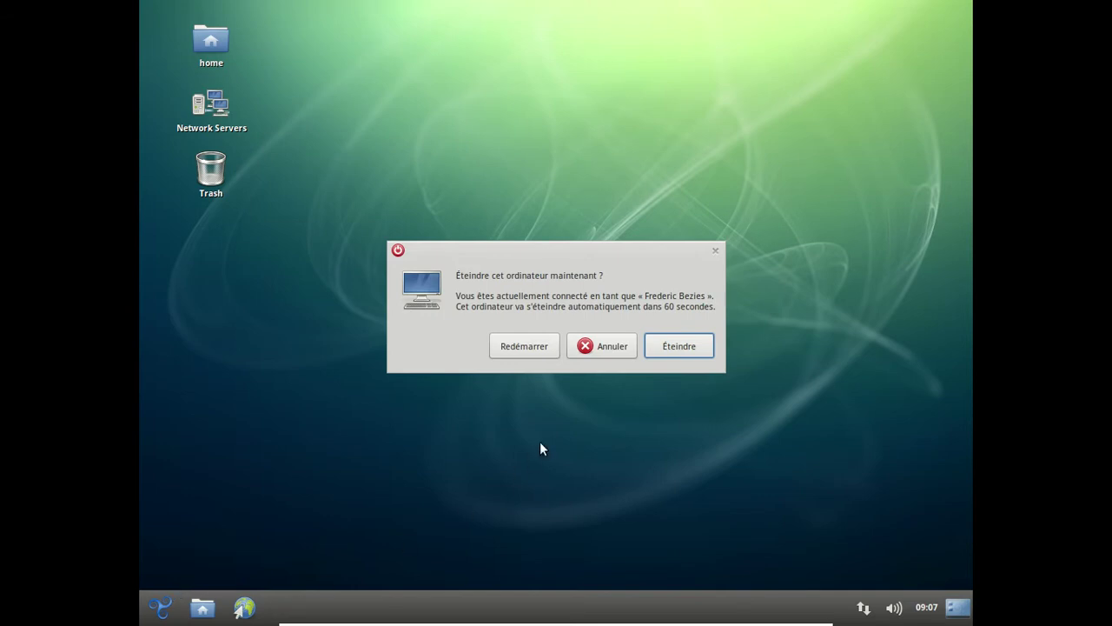
{"action": "left_click", "coordinate": [663, 341]}
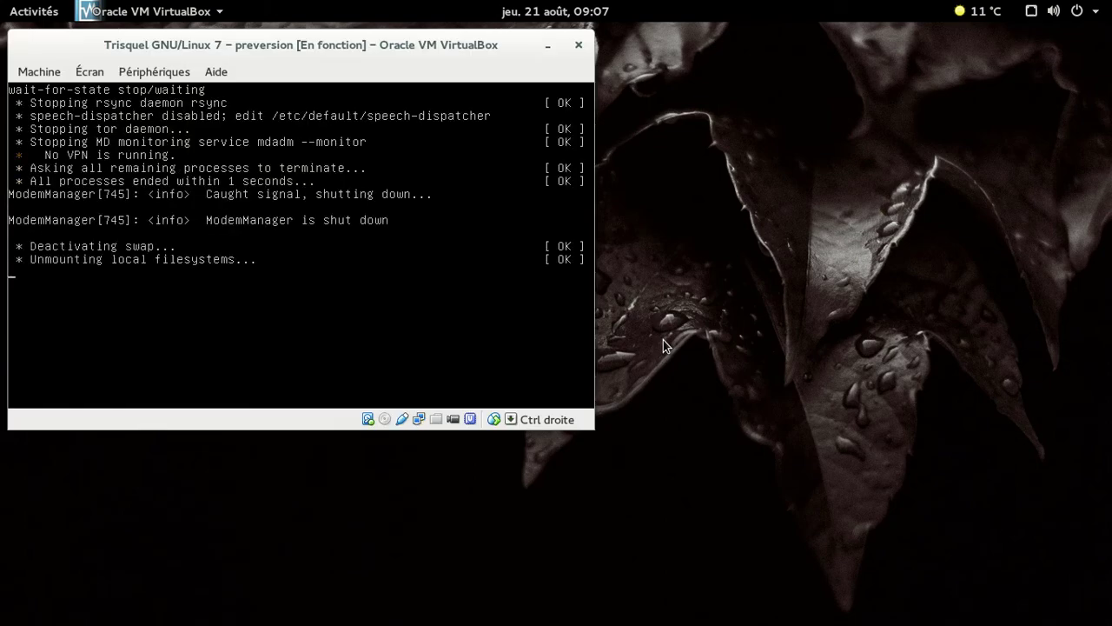
{"action": "key", "text": "super+m"}
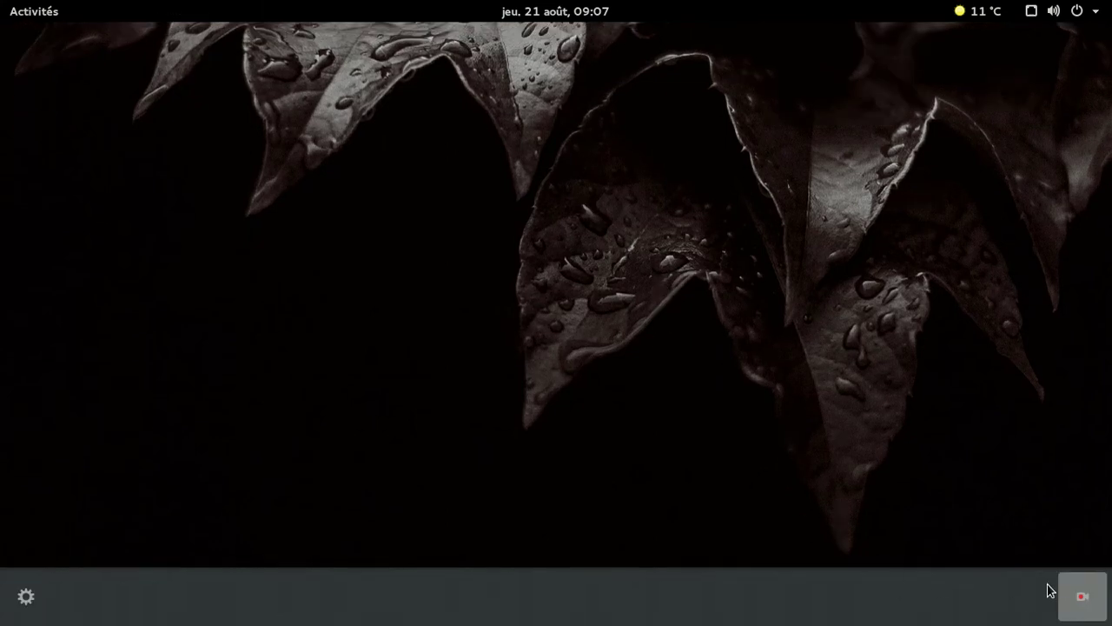